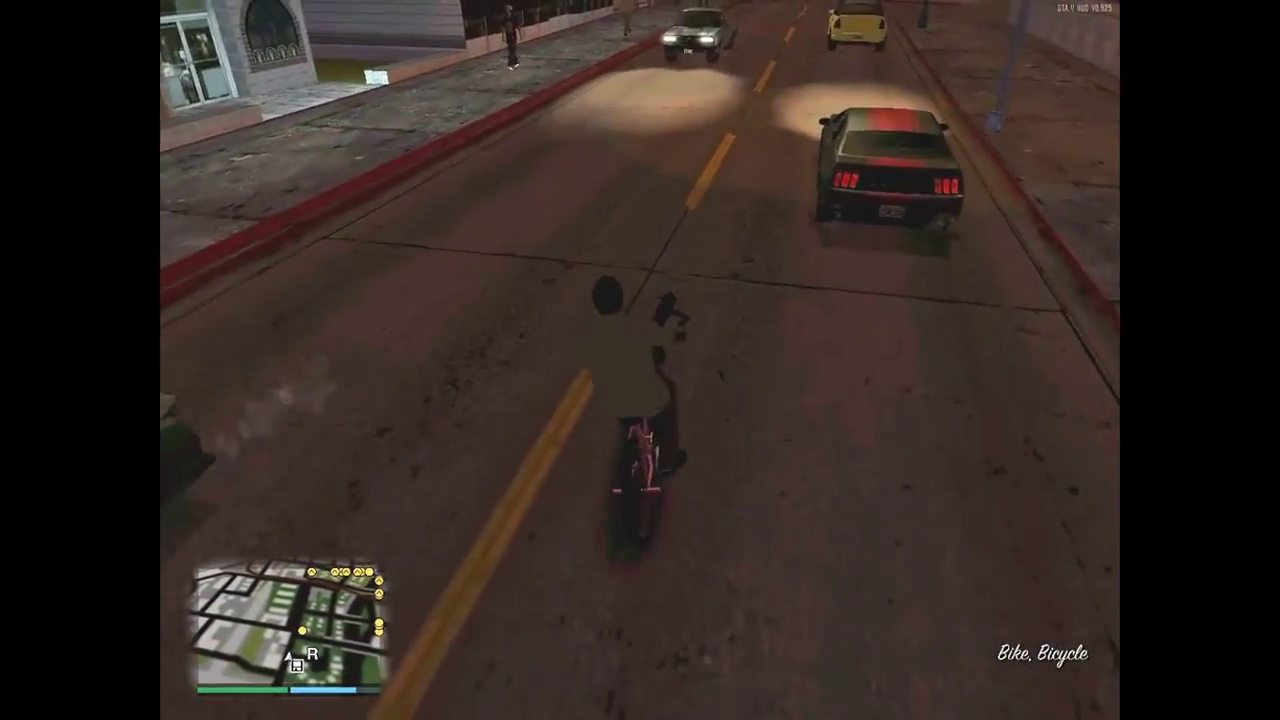
{"action": "key", "text": "w"}
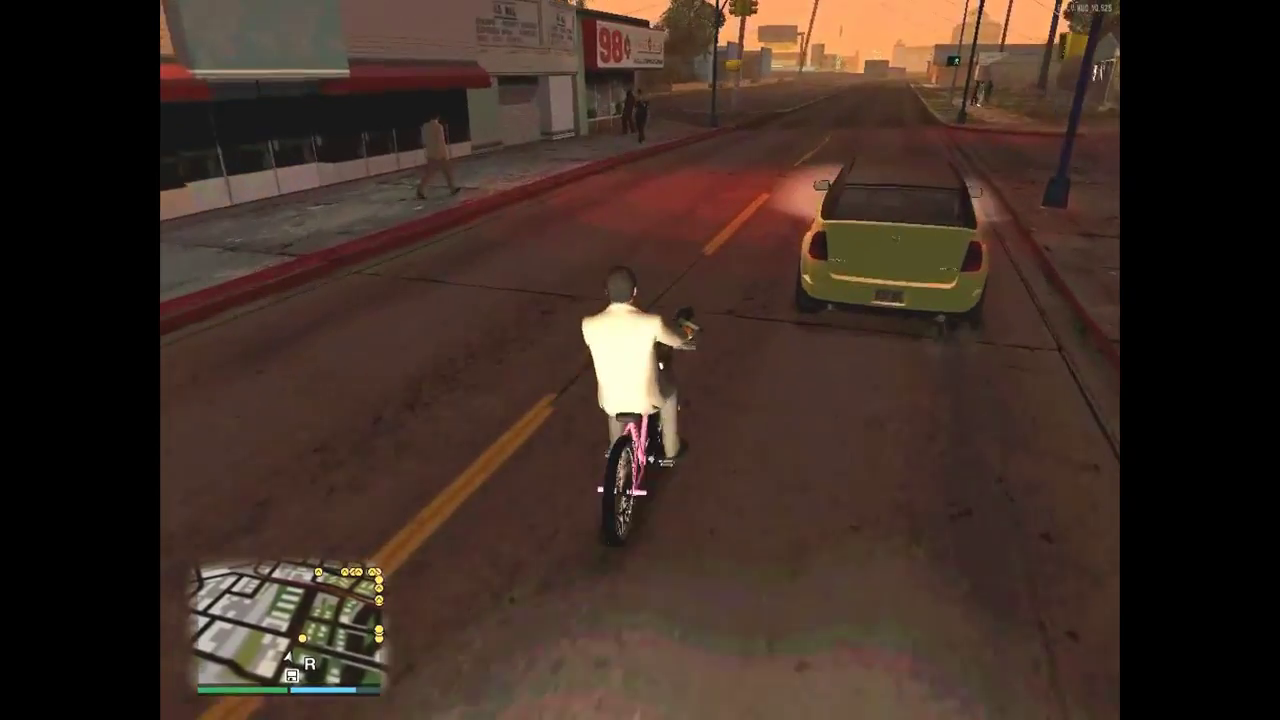
{"action": "key", "text": "w"}
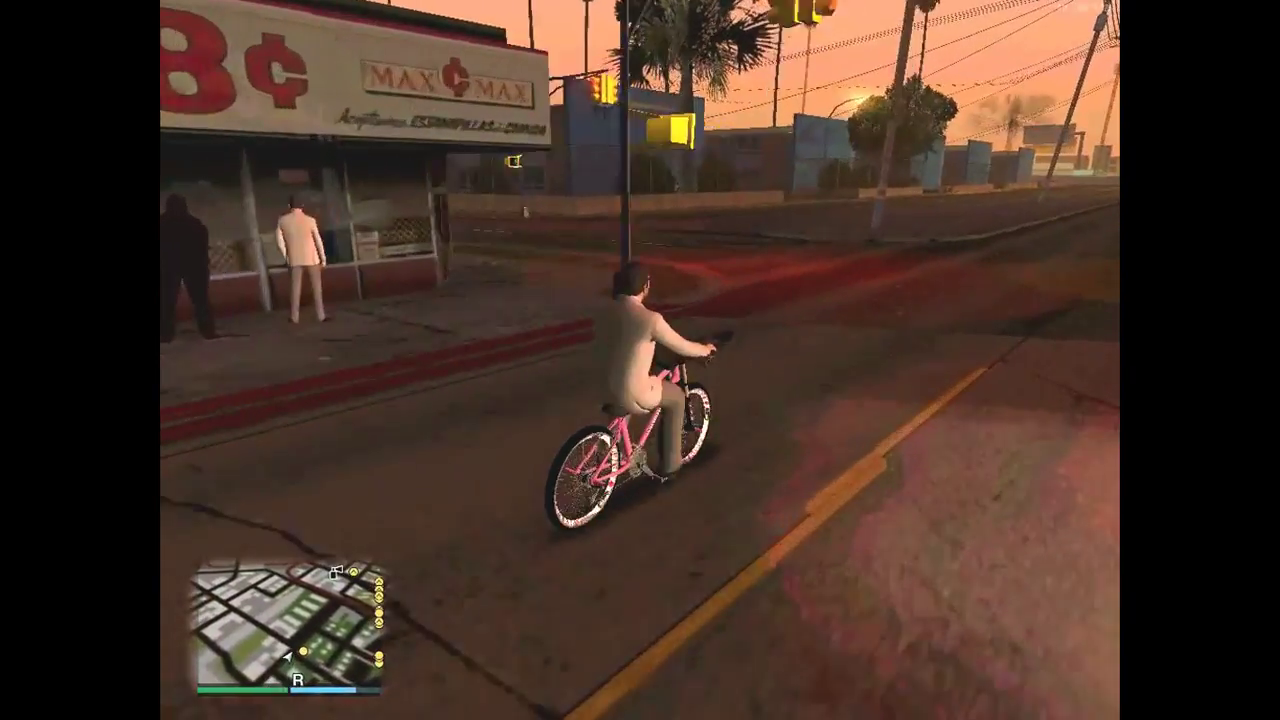
{"action": "key", "text": "w"}
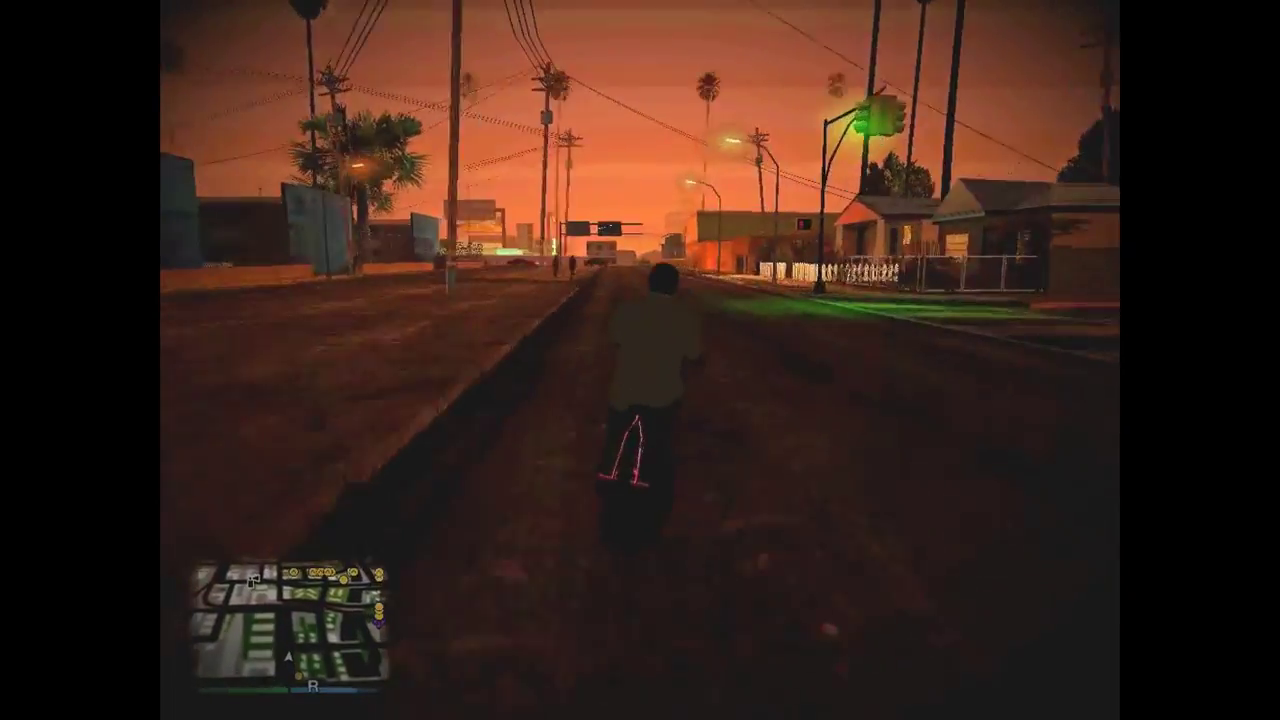
{"action": "key", "text": "w"}
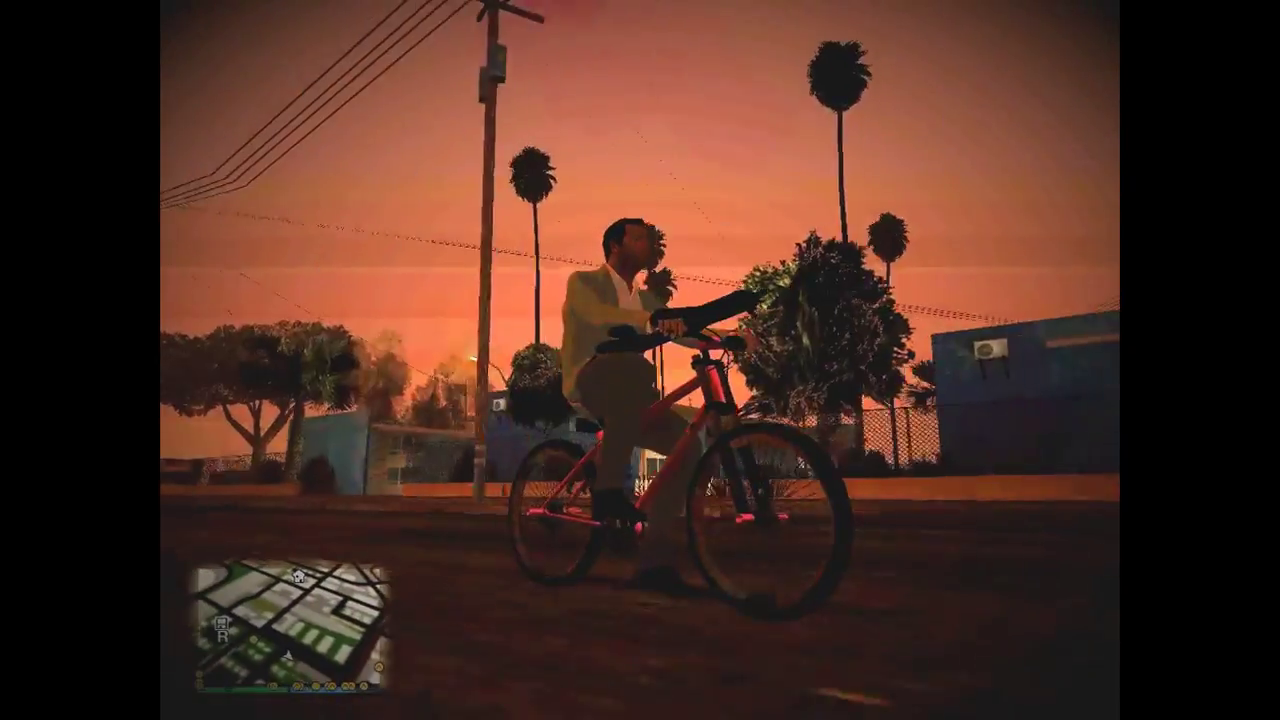
{"action": "key", "text": "w"}
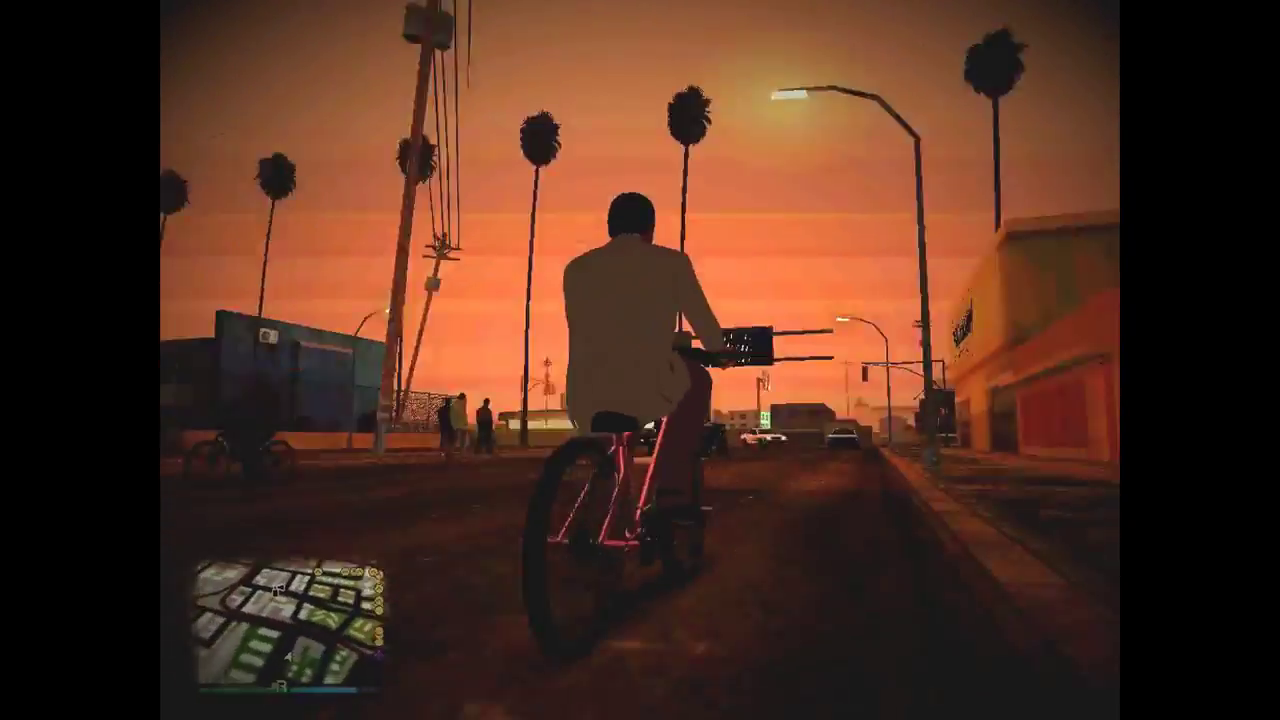
{"action": "key", "text": "w"}
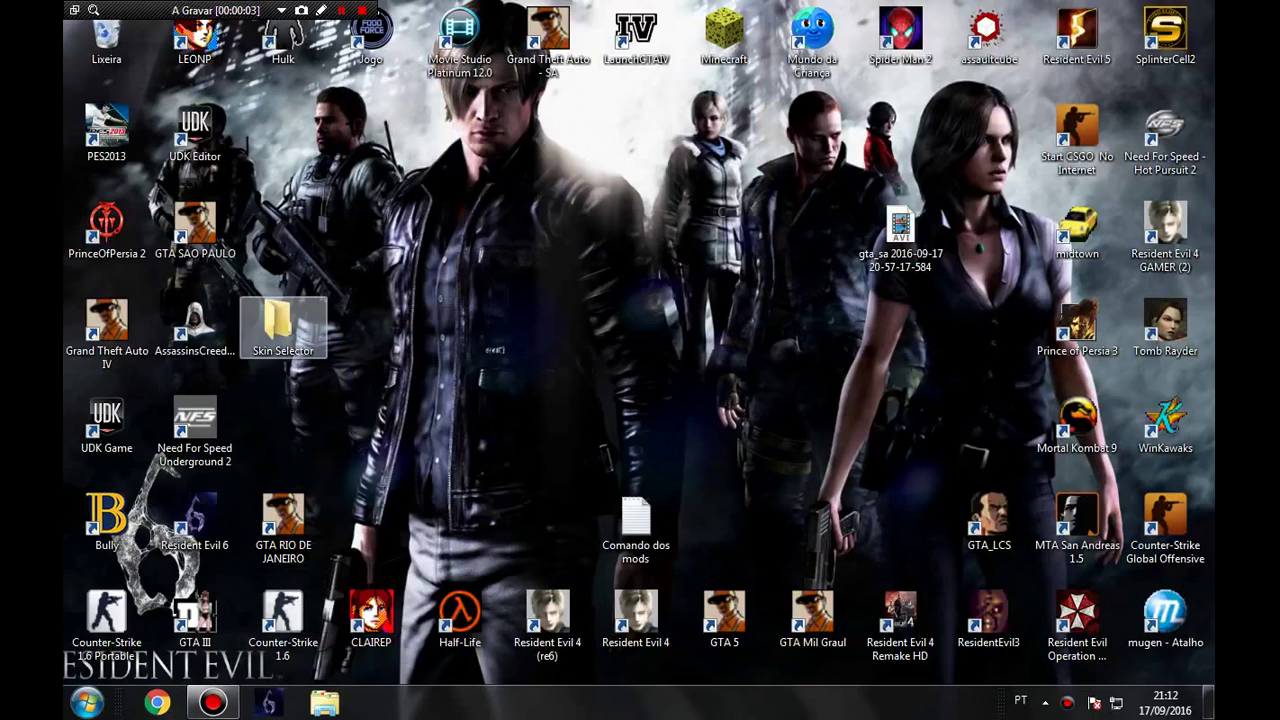
- Reposition the Skin Selector folder on the desktop and compress it into Skin Selector.rar
{"action": "left_click_drag", "start_coordinate": [280, 325], "coordinate": [458, 227]}
{"action": "right_click", "coordinate": [451, 220]}
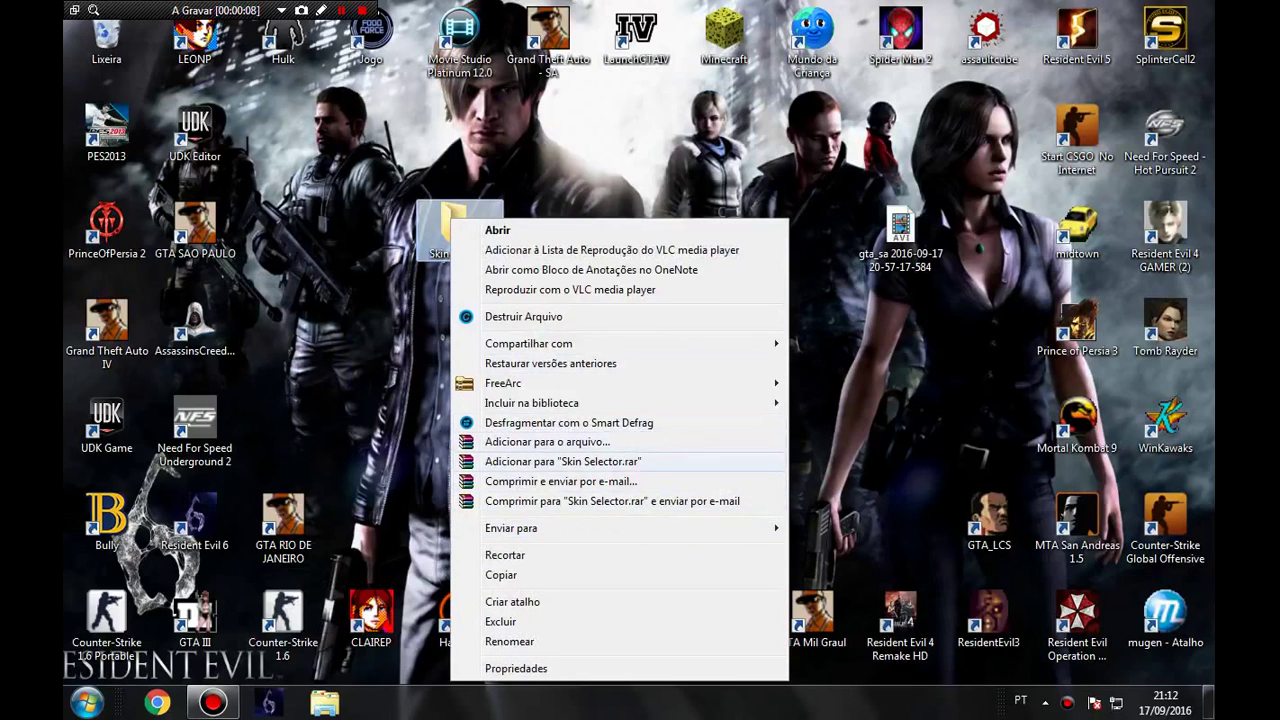
{"action": "left_click", "coordinate": [563, 461]}
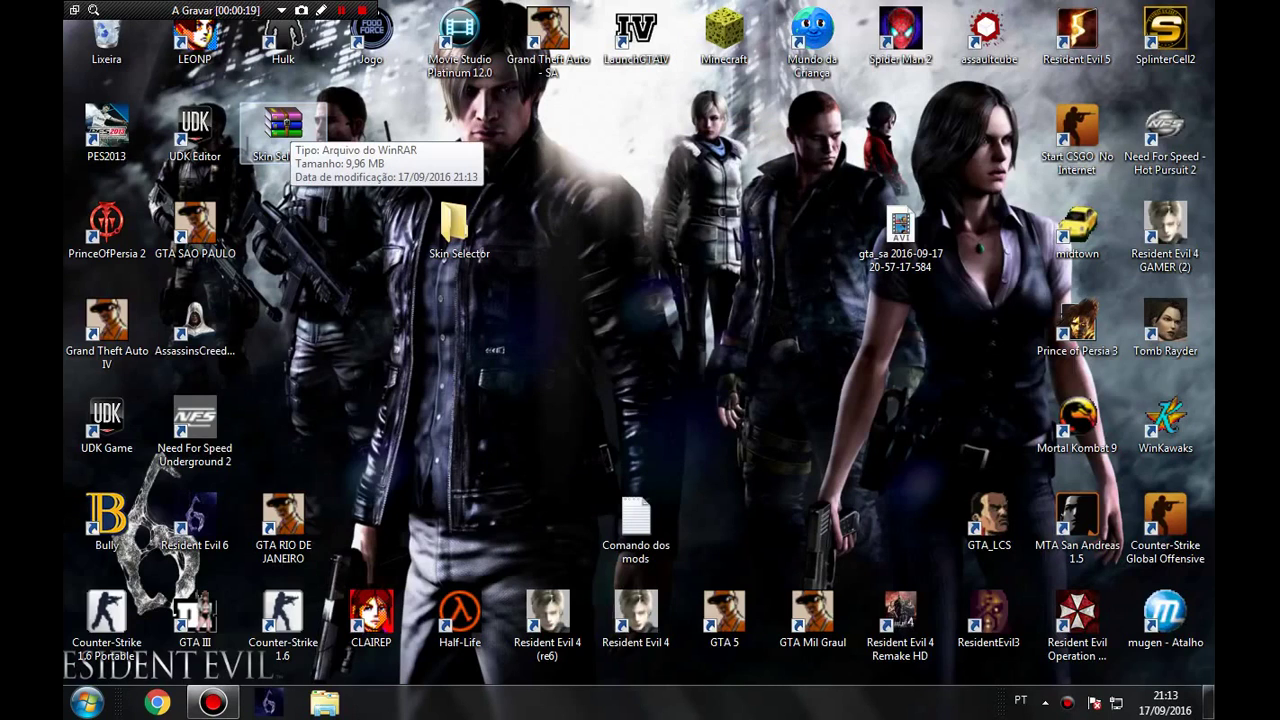
- Copy the gta file from the Skin Selector folder's data subfolder and minimize that window
{"action": "double_click", "coordinate": [454, 225]}
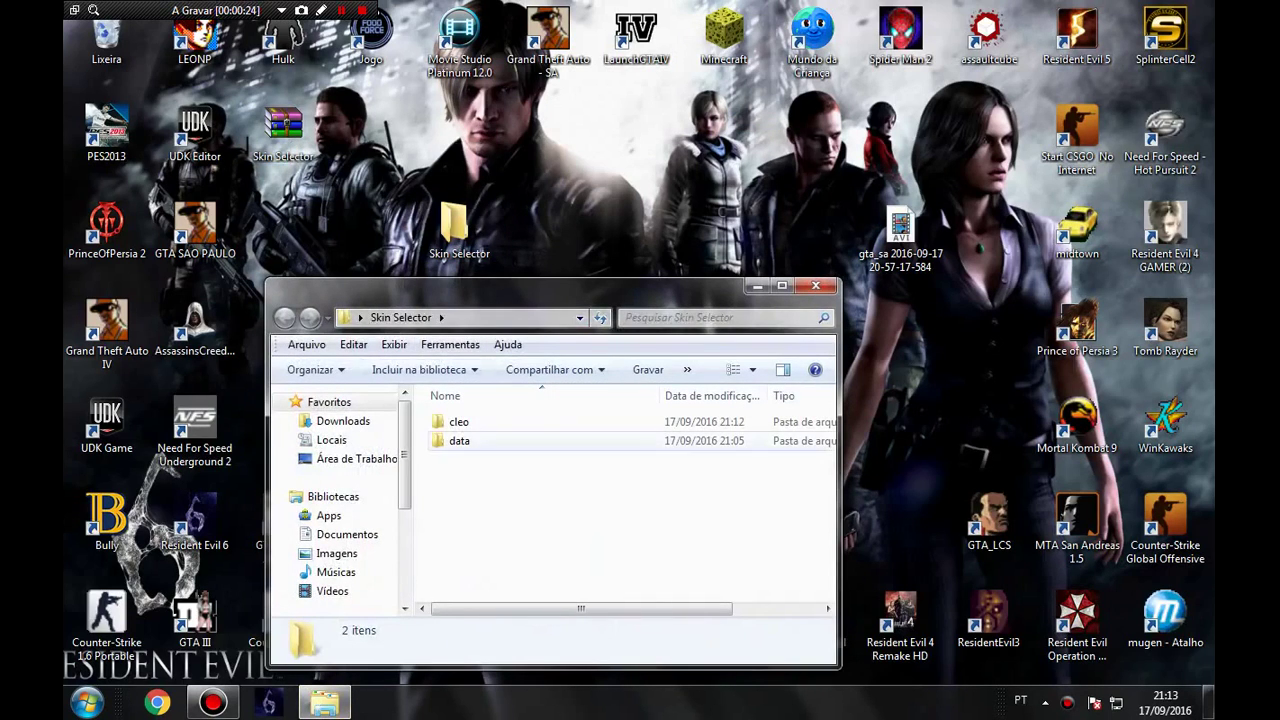
{"action": "double_click", "coordinate": [459, 440]}
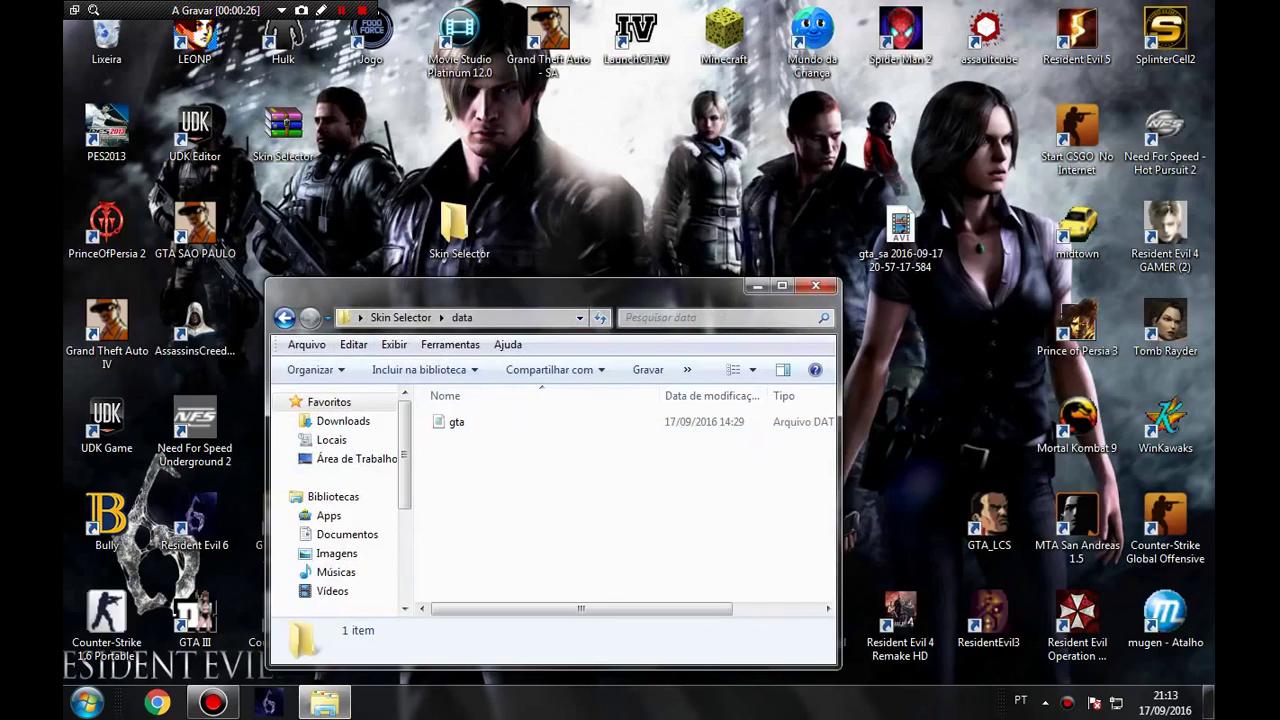
{"action": "left_click", "coordinate": [454, 421]}
{"action": "right_click", "coordinate": [454, 421]}
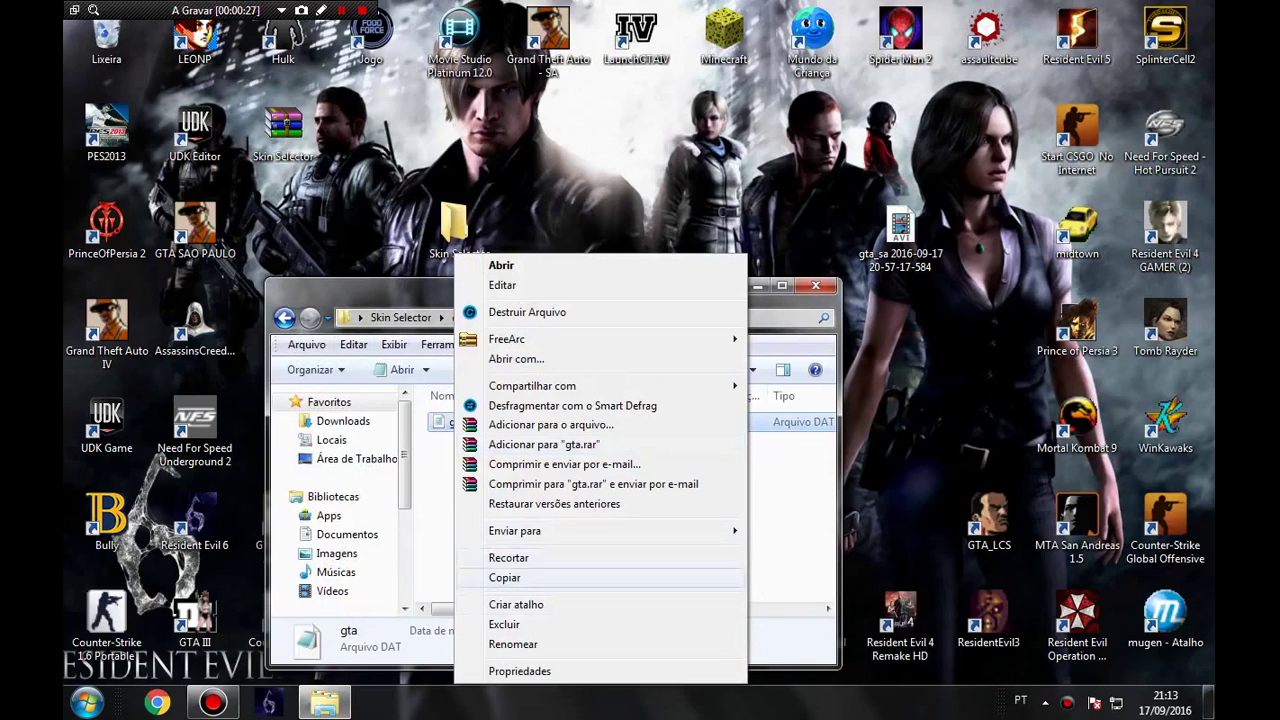
{"action": "left_click", "coordinate": [504, 577]}
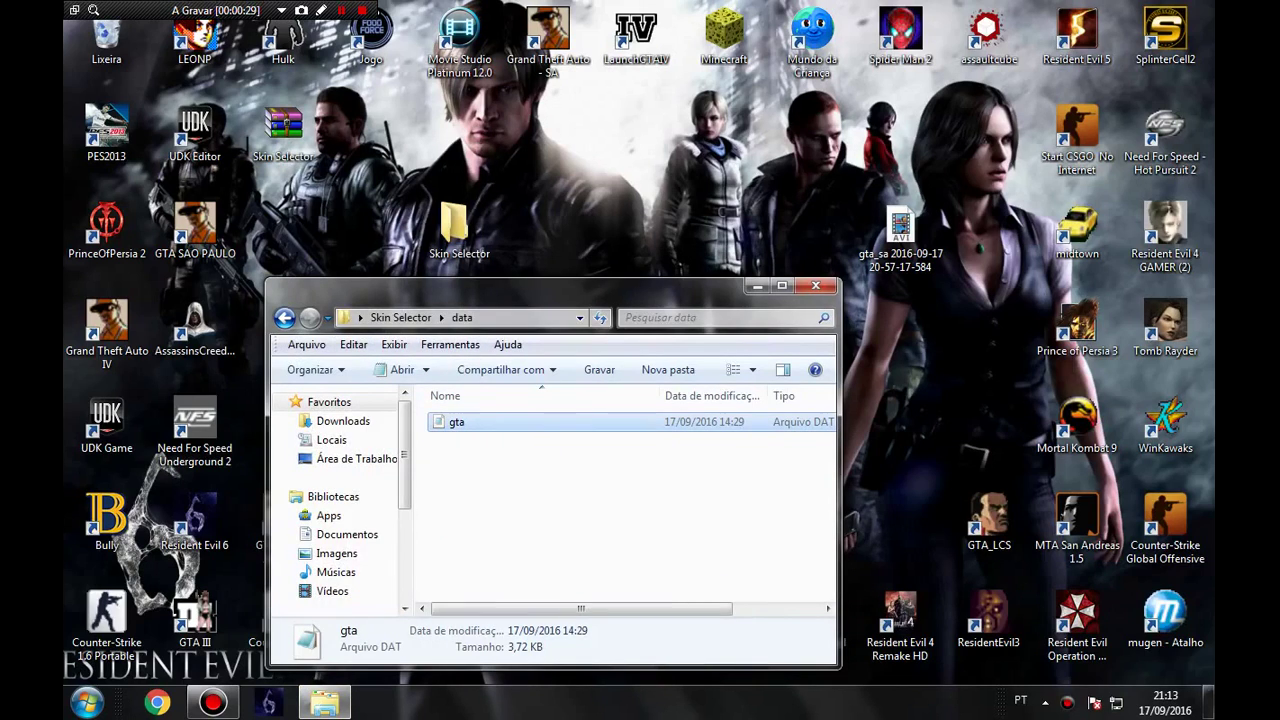
{"action": "left_click", "coordinate": [757, 287]}
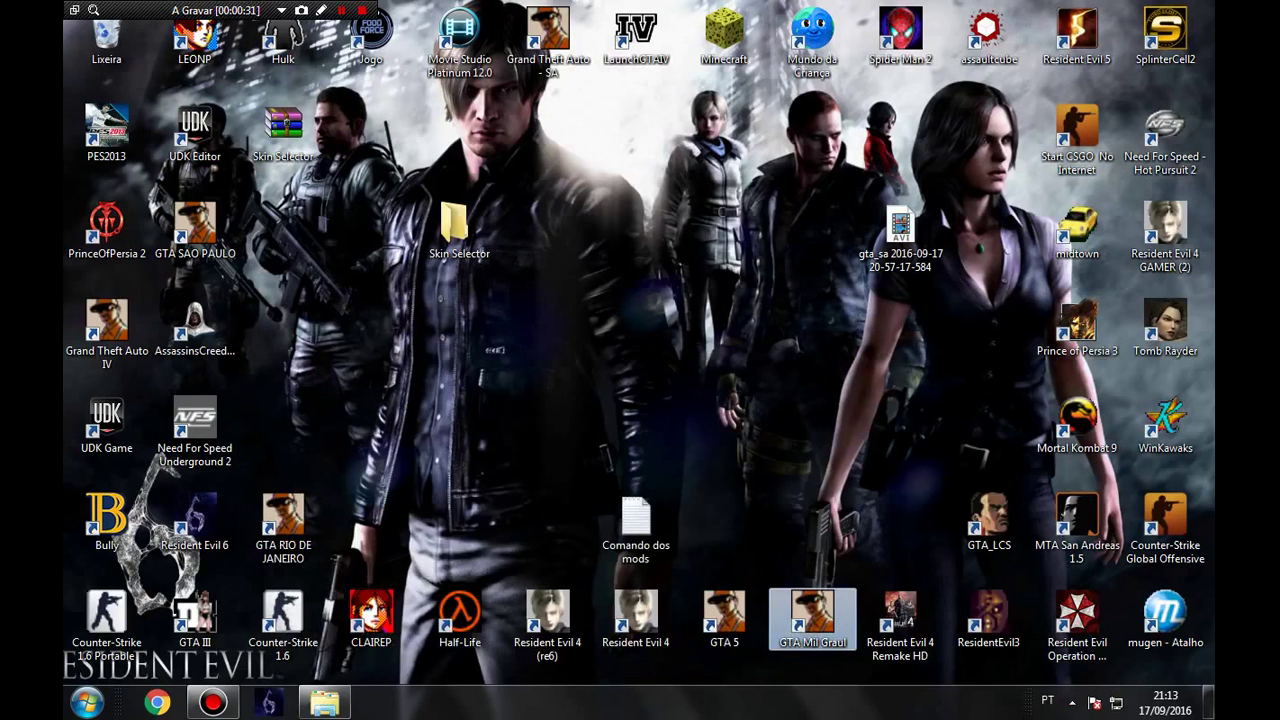
- Open the file location of the GTA 5 desktop shortcut and go into the game's data folder
{"action": "right_click", "coordinate": [721, 621]}
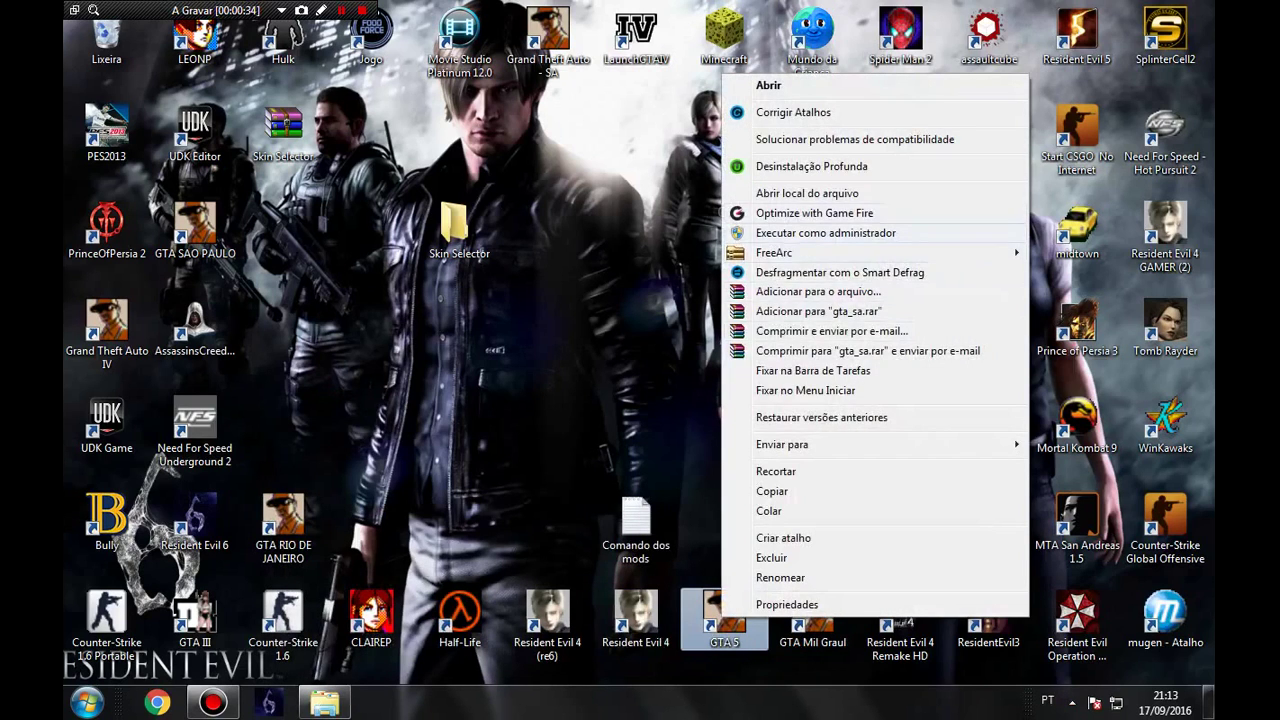
{"action": "left_click", "coordinate": [807, 193]}
{"action": "scroll", "coordinate": [480, 183], "scroll_direction": "up", "scroll_amount": 1}
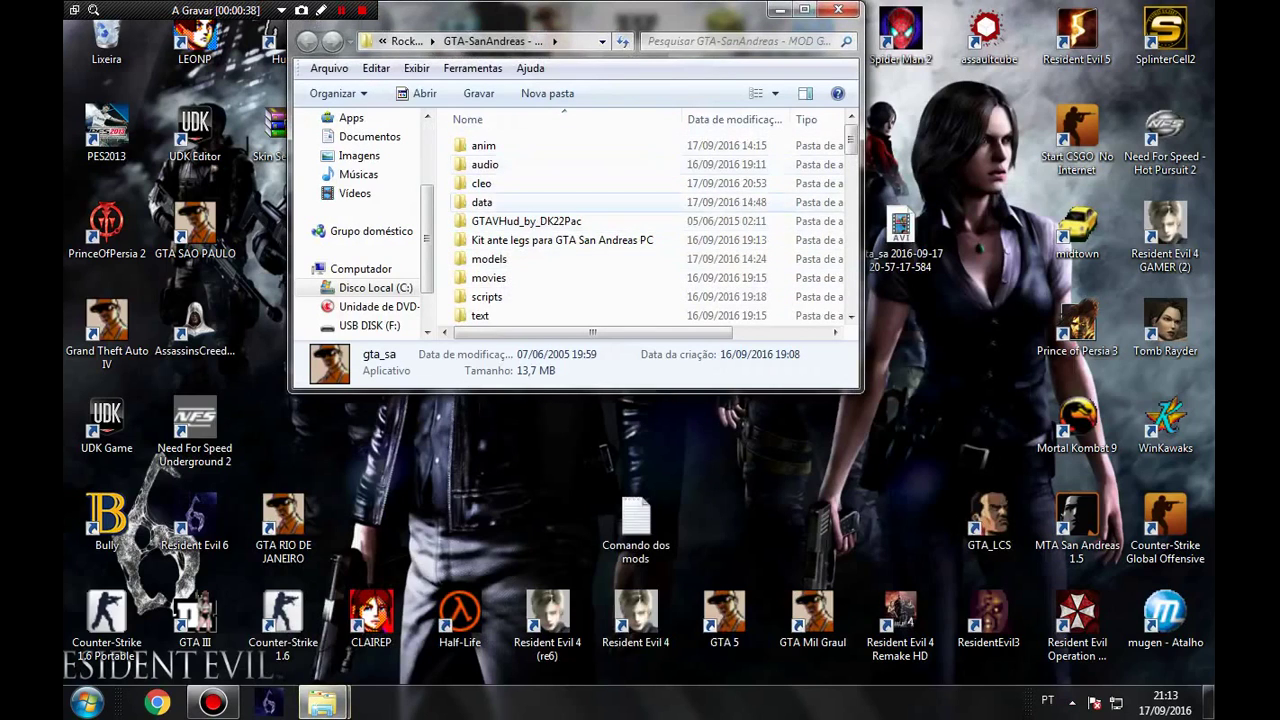
{"action": "left_click", "coordinate": [482, 202]}
{"action": "double_click", "coordinate": [481, 202]}
- Move the original gta file out of the game's data folder onto the desktop
{"action": "scroll", "coordinate": [495, 239], "scroll_direction": "down", "scroll_amount": 7}
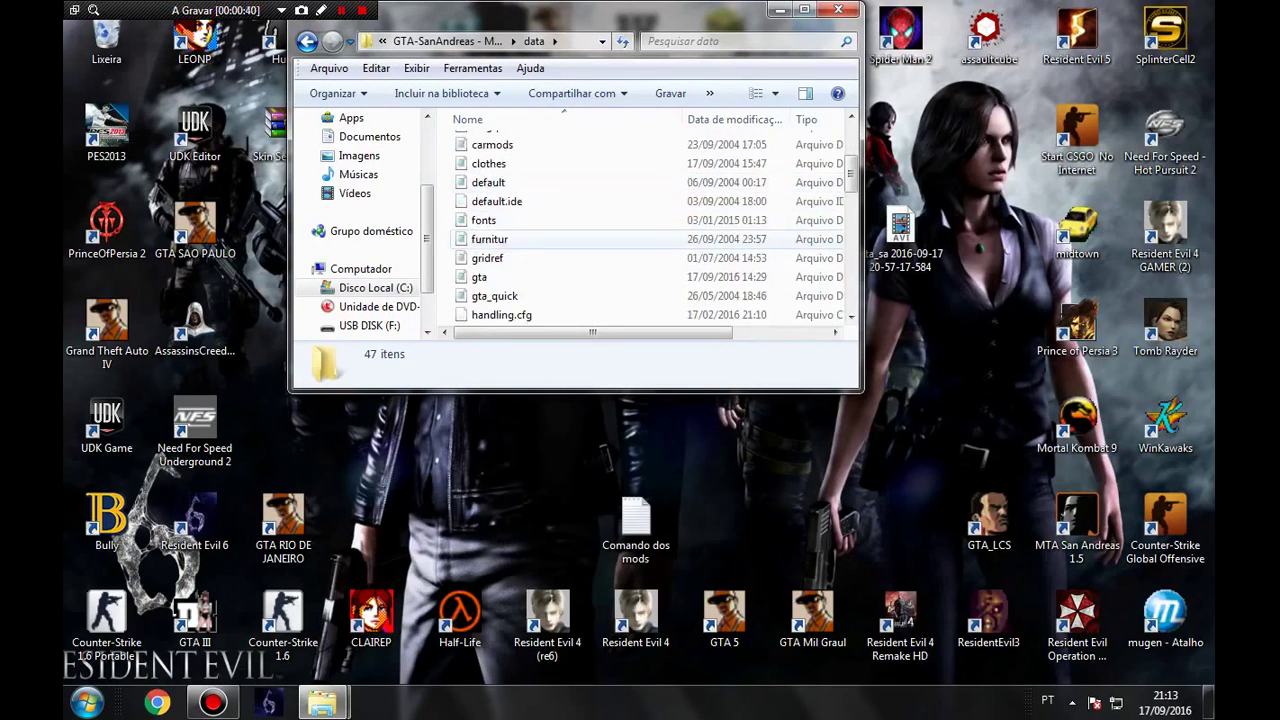
{"action": "scroll", "coordinate": [495, 239], "scroll_direction": "down", "scroll_amount": 5}
{"action": "scroll", "coordinate": [495, 234], "scroll_direction": "up", "scroll_amount": 6}
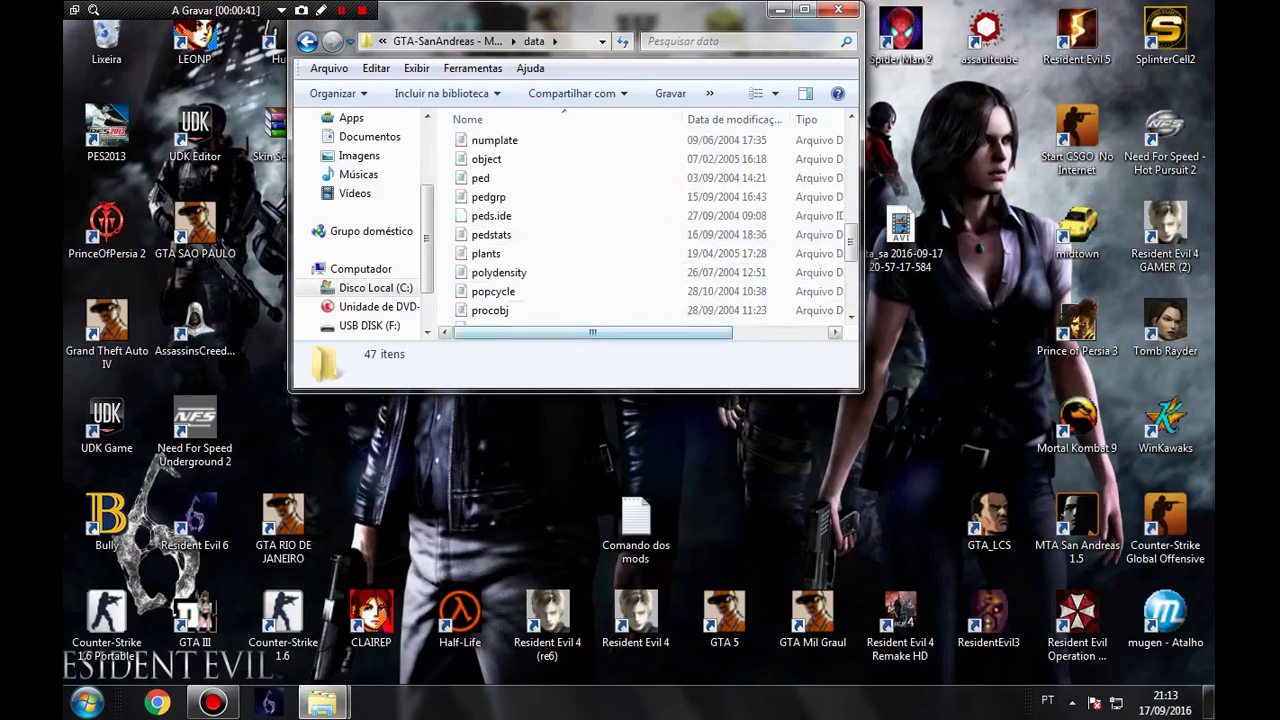
{"action": "scroll", "coordinate": [495, 234], "scroll_direction": "up", "scroll_amount": 2}
{"action": "left_click_drag", "start_coordinate": [495, 234], "coordinate": [814, 460]}
- Copy the mod's gta file from Skin Selector's data folder into the game's data folder, closing both folder windows
{"action": "mouse_move", "coordinate": [321, 703]}
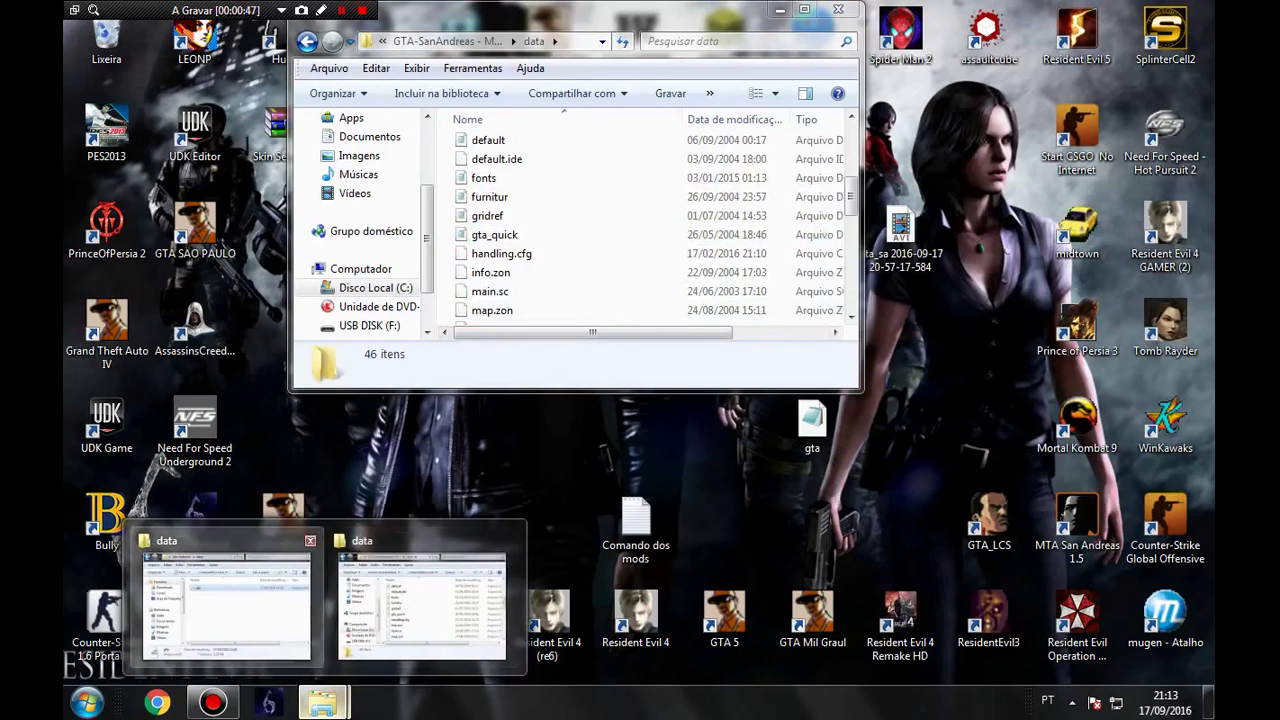
{"action": "left_click", "coordinate": [414, 594]}
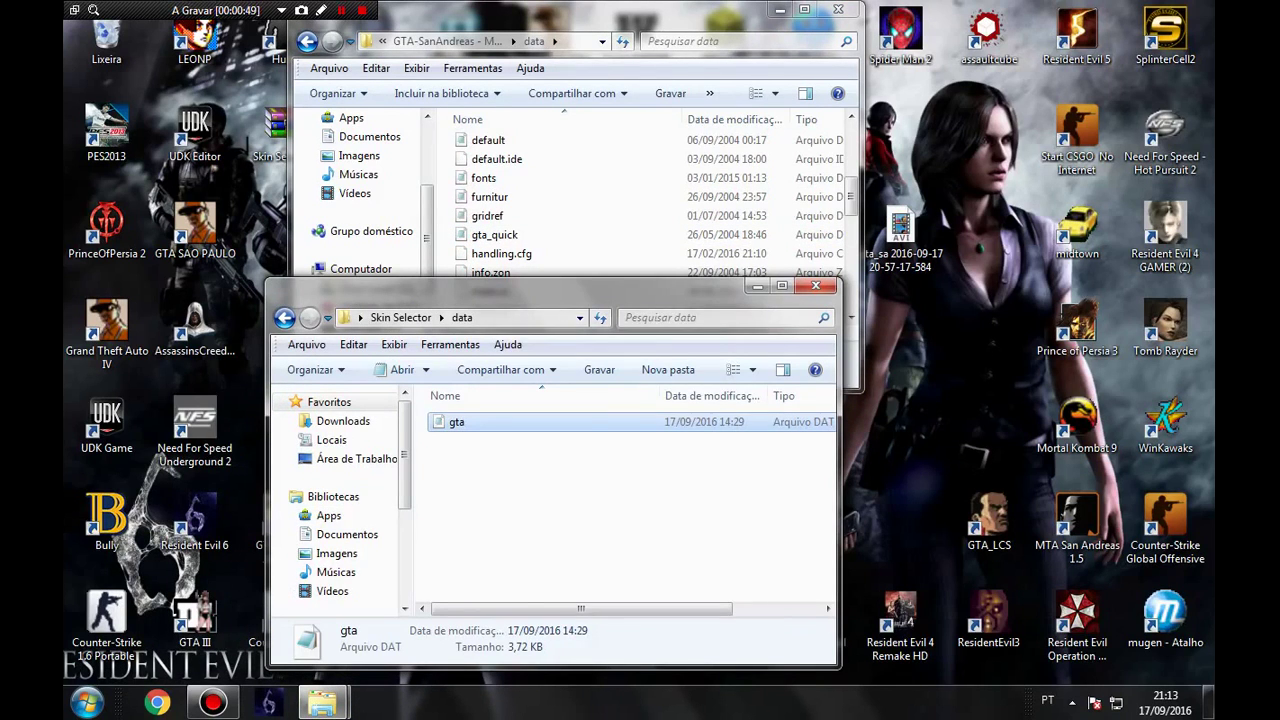
{"action": "right_click", "coordinate": [486, 422]}
{"action": "left_click", "coordinate": [540, 578]}
{"action": "left_click", "coordinate": [816, 286]}
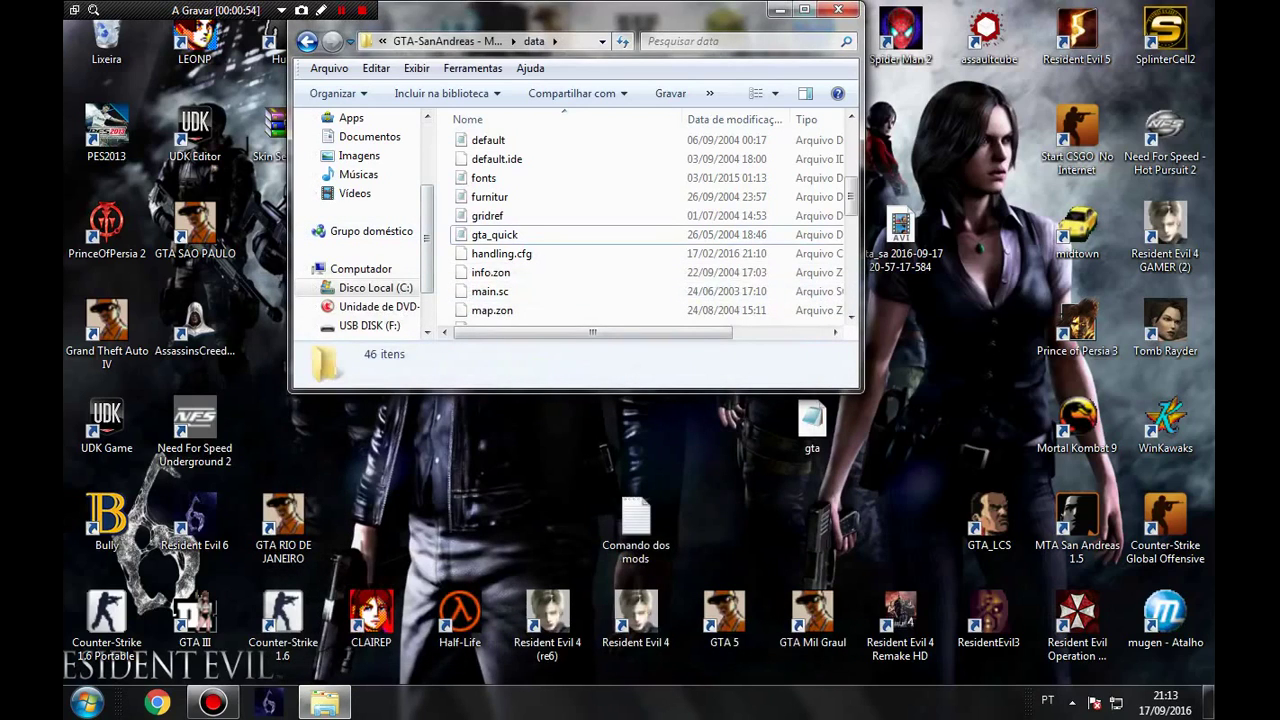
{"action": "key", "text": "ctrl+v"}
{"action": "left_click", "coordinate": [307, 41]}
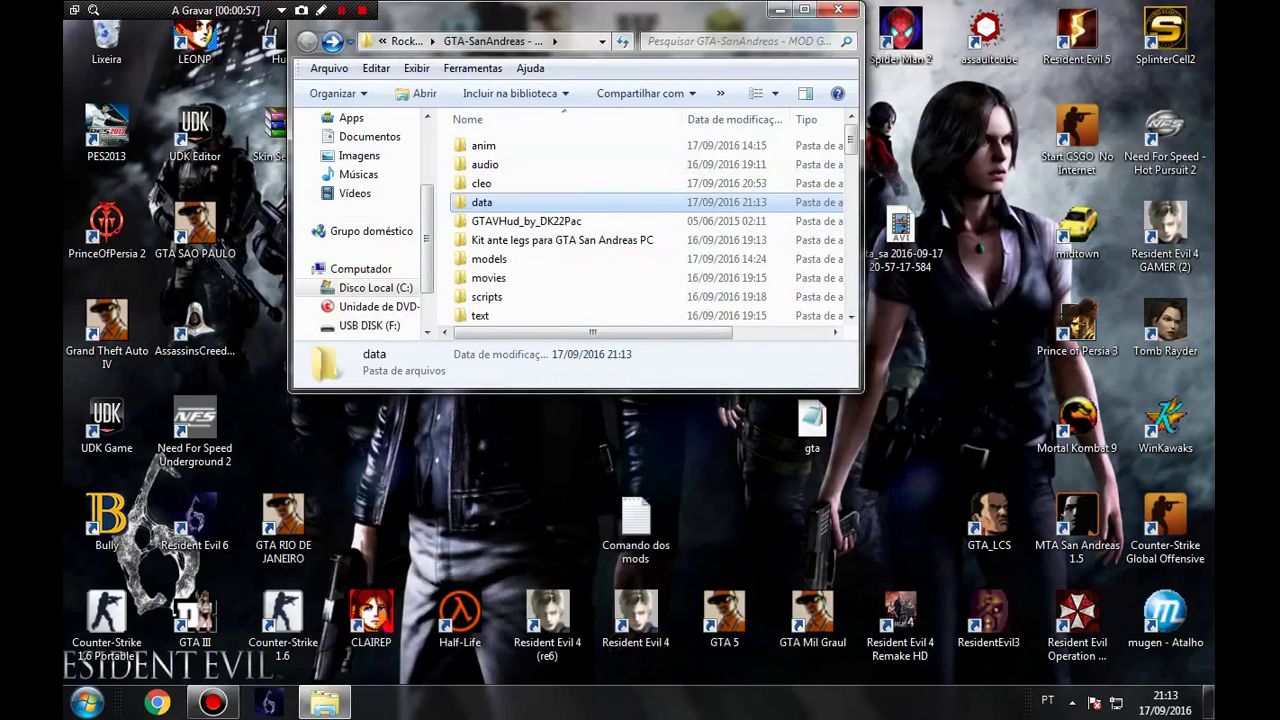
{"action": "left_click", "coordinate": [838, 9]}
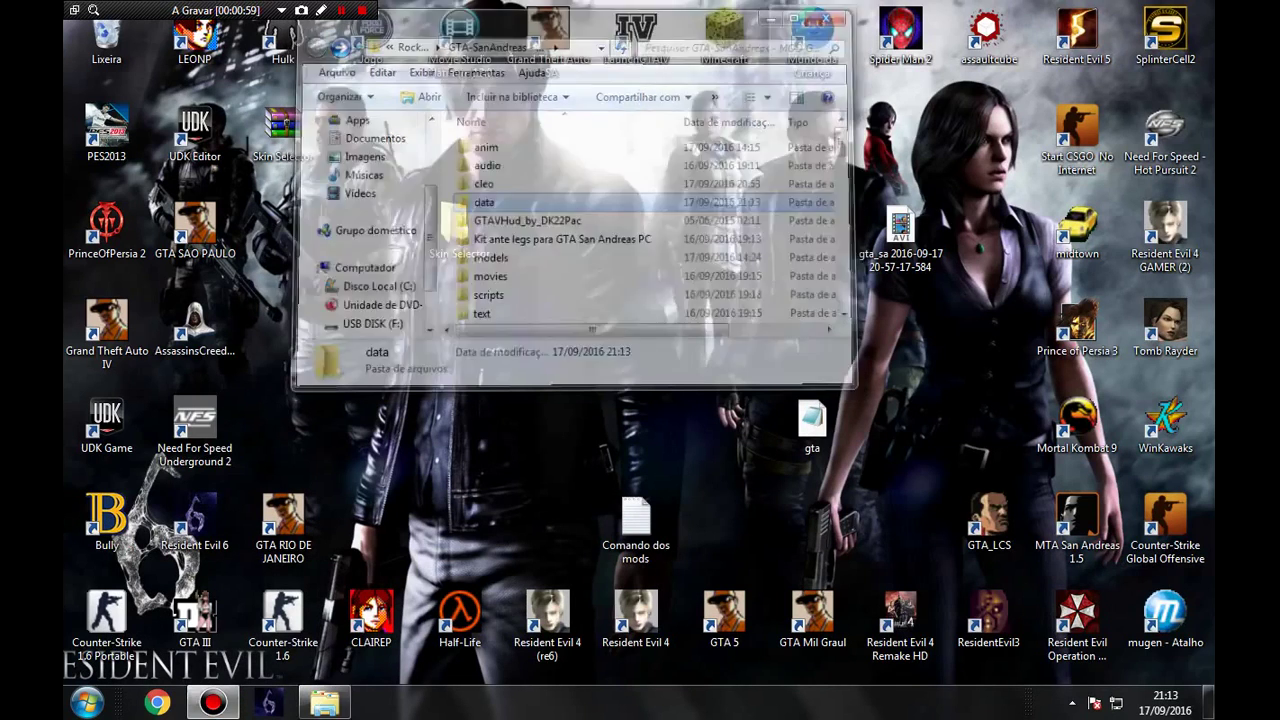
- Create a desktop folder named Backup and move the original gta file into it
{"action": "left_click_drag", "start_coordinate": [812, 418], "coordinate": [462, 400]}
{"action": "right_click", "coordinate": [300, 226]}
{"action": "mouse_move", "coordinate": [400, 397]}
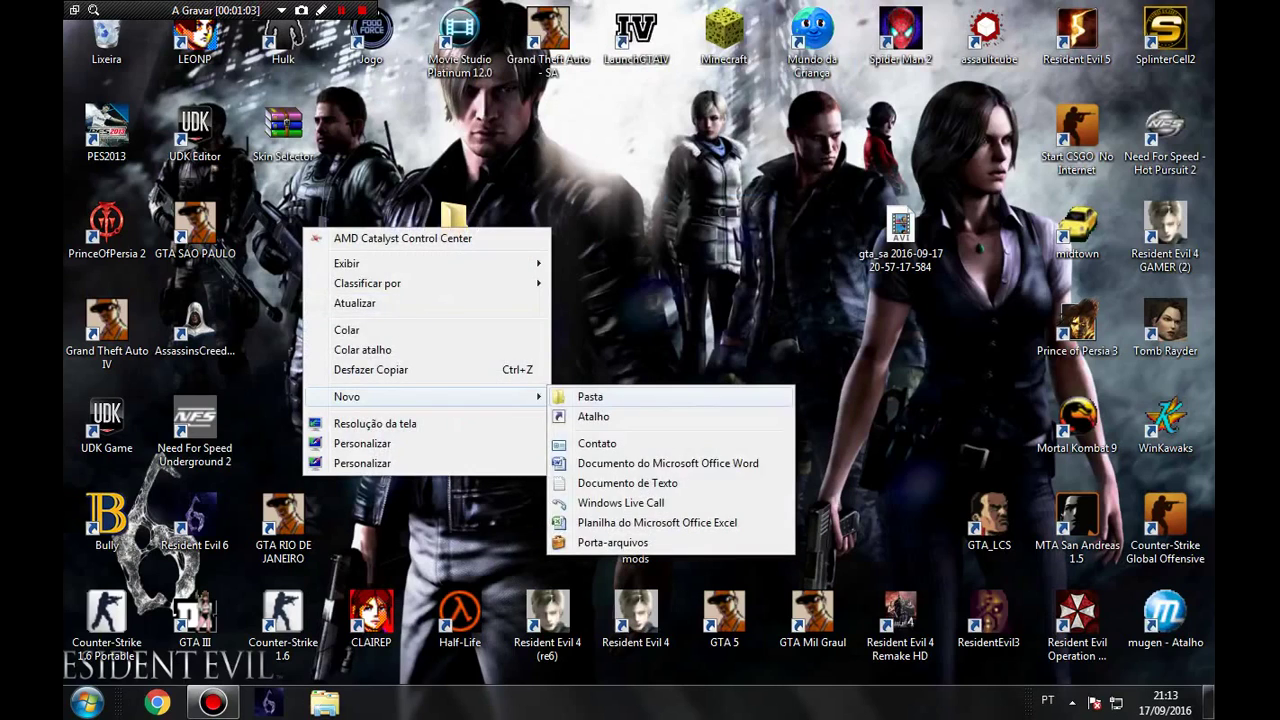
{"action": "left_click", "coordinate": [588, 397]}
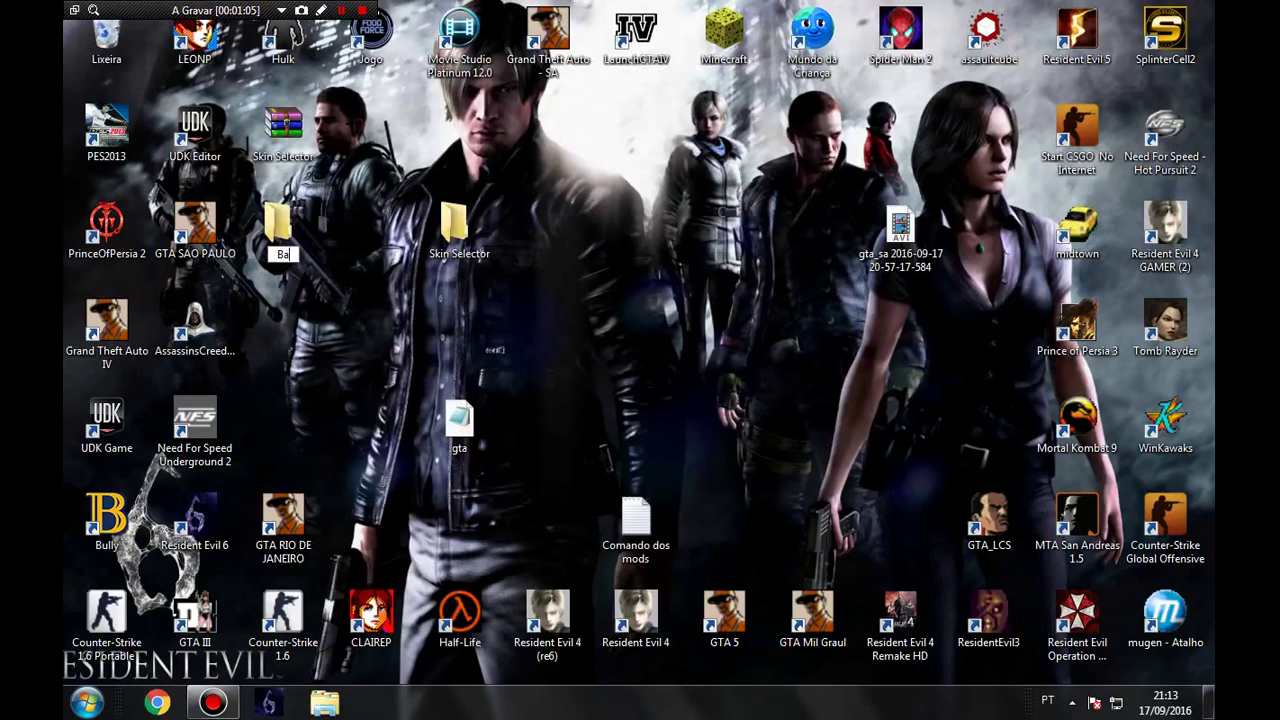
{"action": "key", "text": "Return"}
{"action": "left_click_drag", "start_coordinate": [459, 420], "coordinate": [285, 235]}
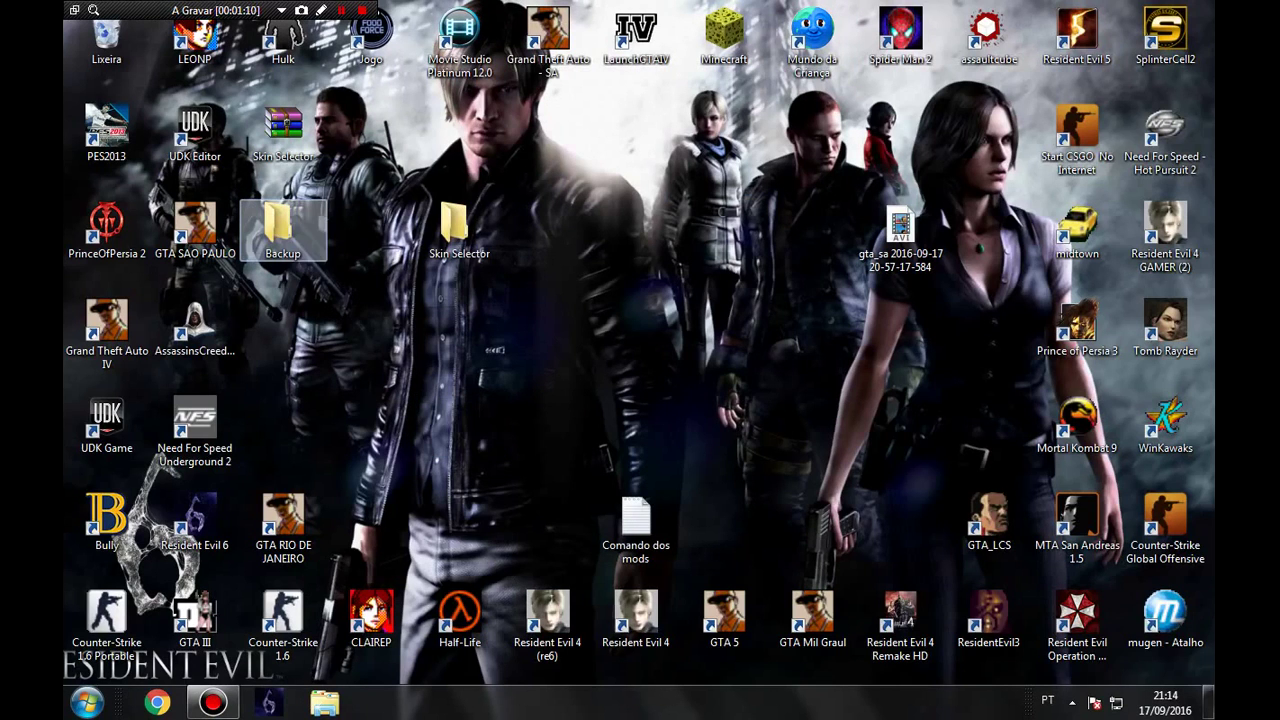
- Copy skin_o.cs from the Skin Selector folder's cleo subfolder and minimize that window
{"action": "double_click", "coordinate": [459, 225]}
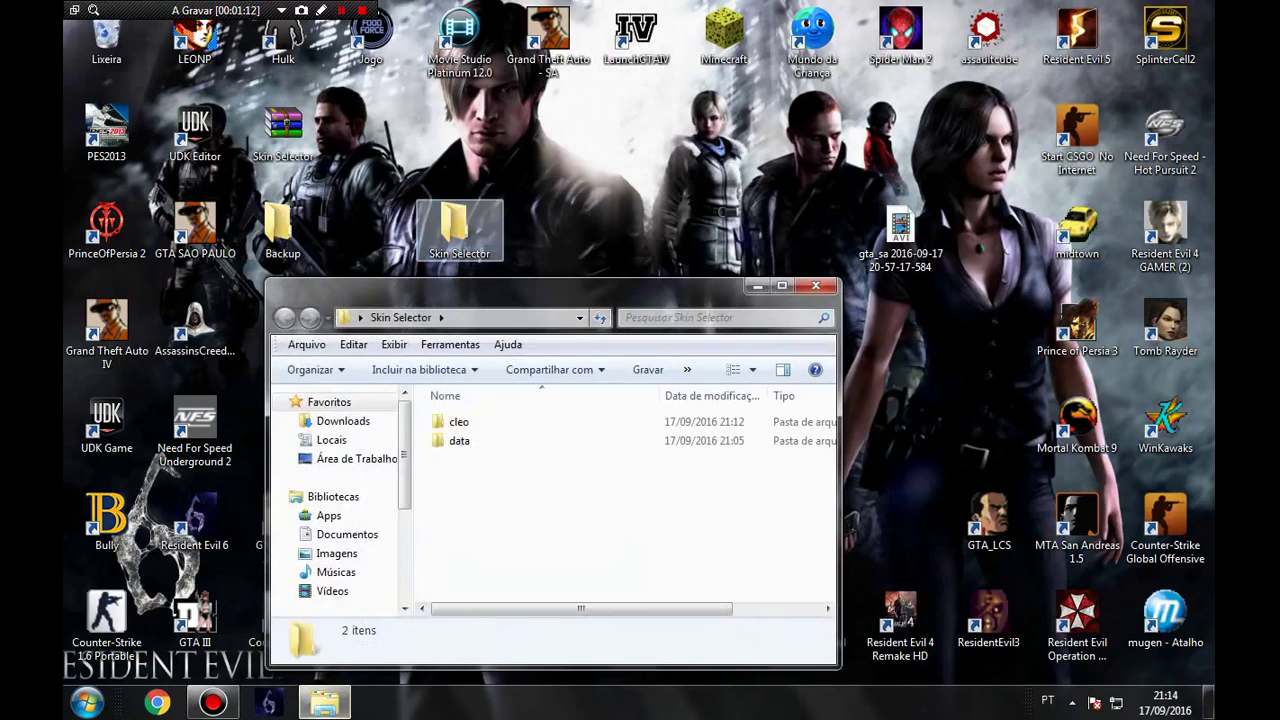
{"action": "double_click", "coordinate": [459, 422]}
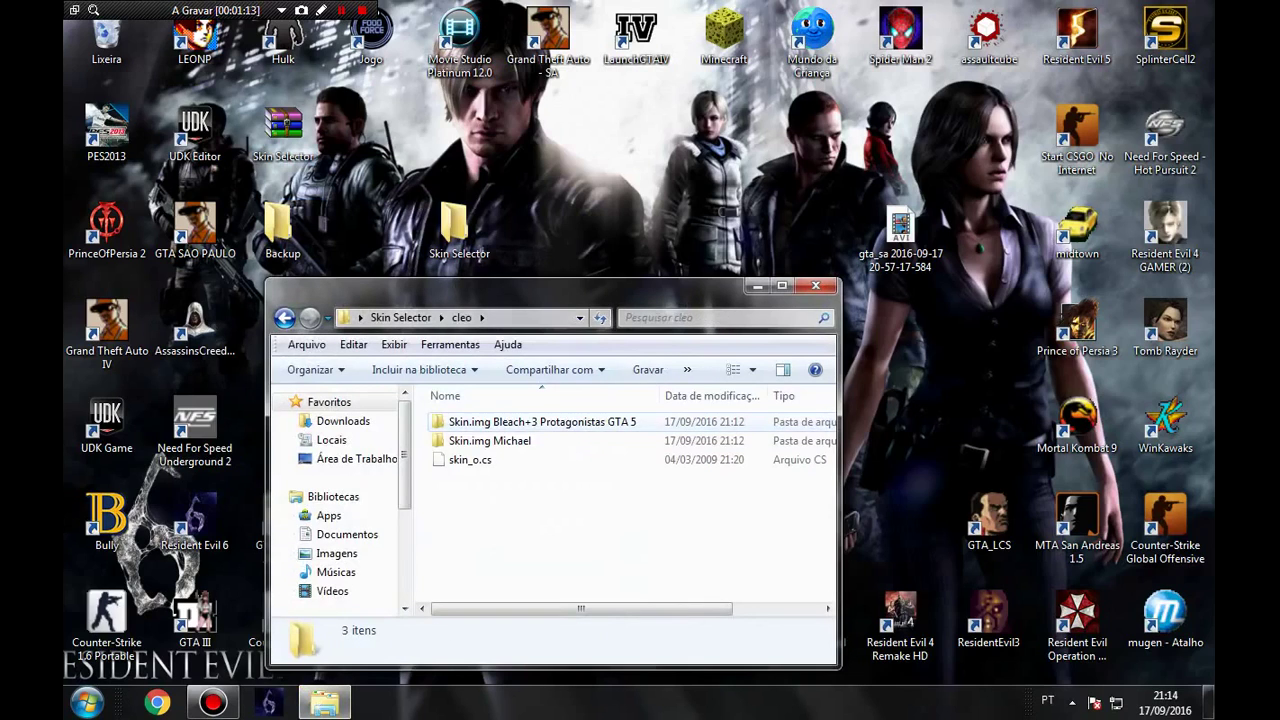
{"action": "left_click", "coordinate": [470, 459]}
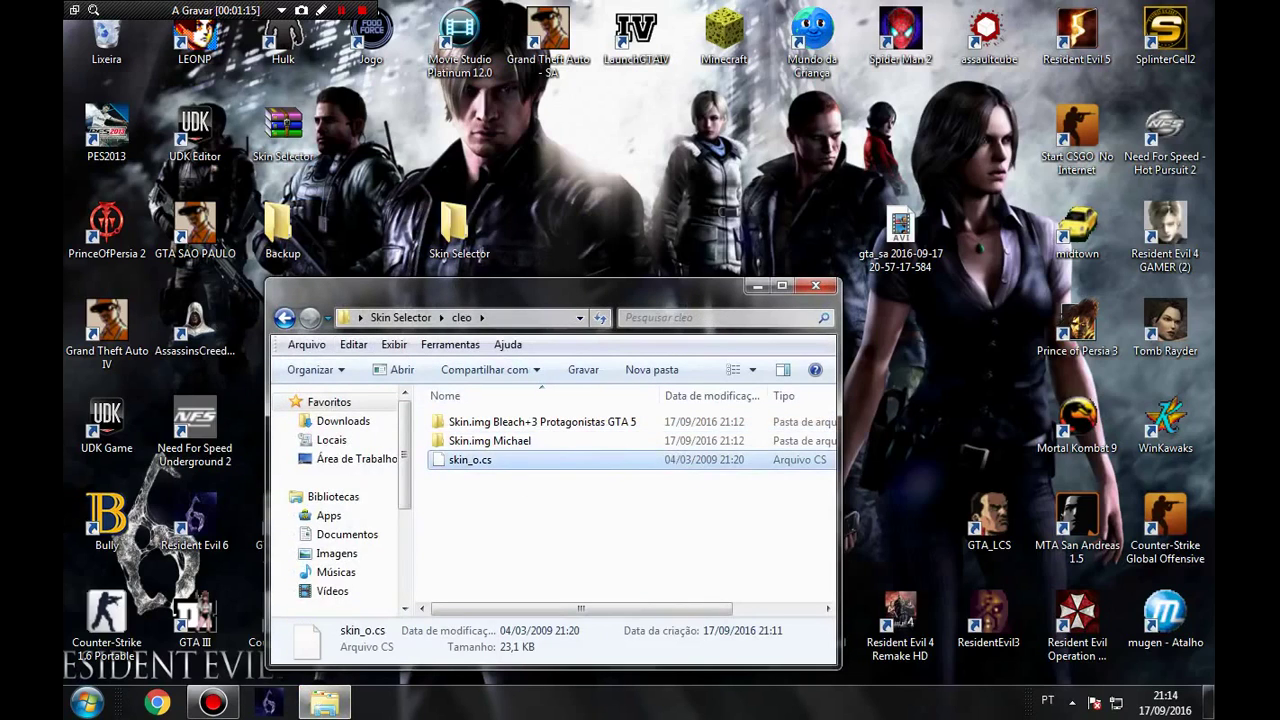
{"action": "right_click", "coordinate": [470, 461]}
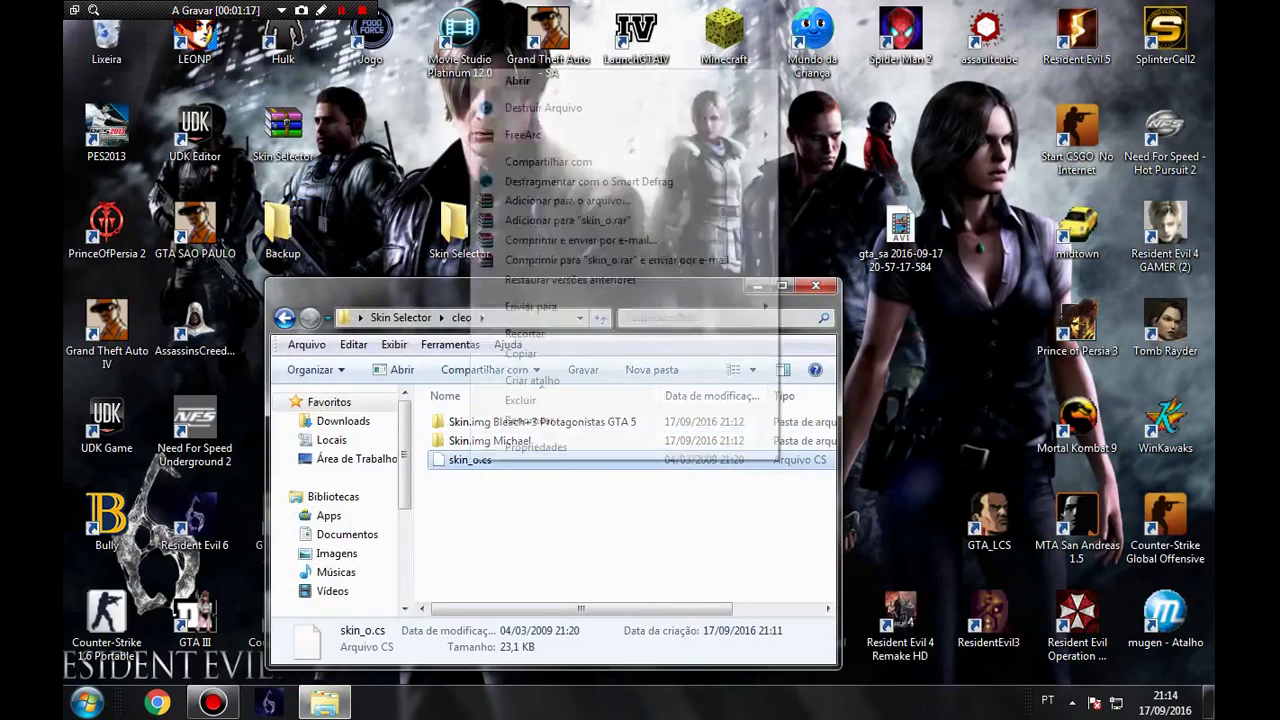
{"action": "left_click", "coordinate": [520, 351]}
{"action": "left_click", "coordinate": [757, 286]}
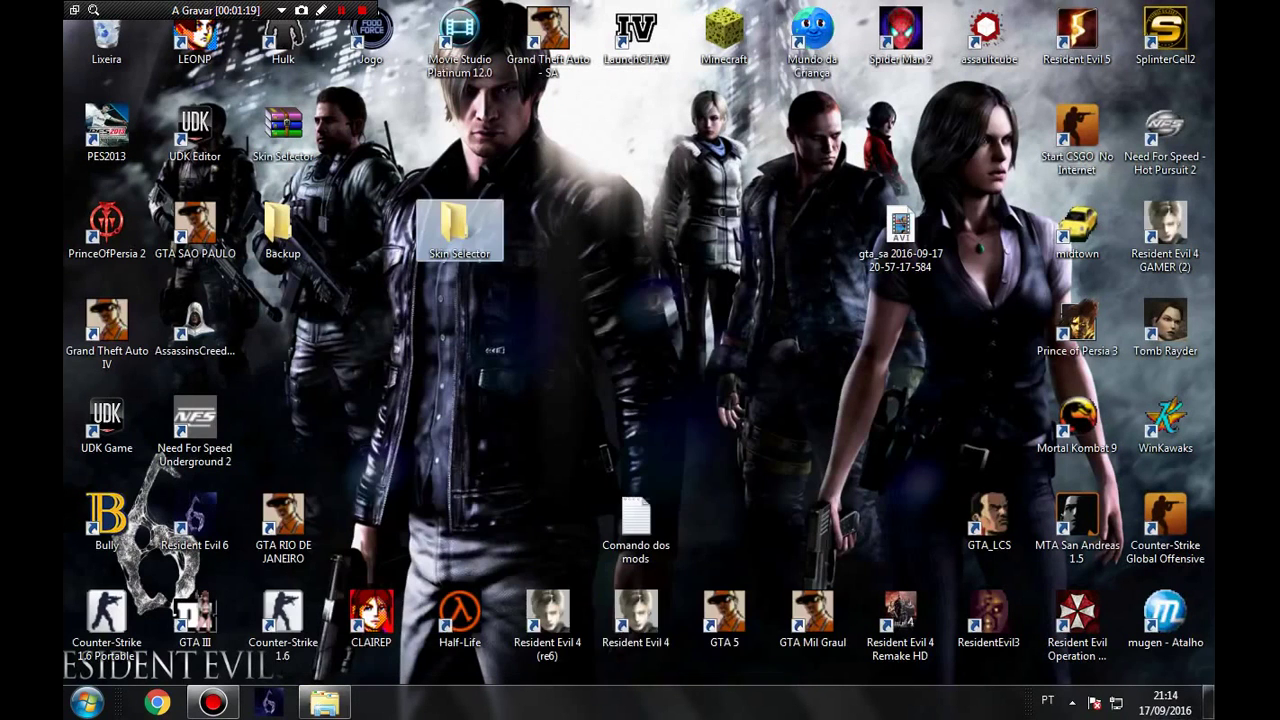
- Paste skin_o.cs into the cleo folder at the GTA 5 shortcut's file location and return to the parent folder
{"action": "left_click", "coordinate": [724, 618]}
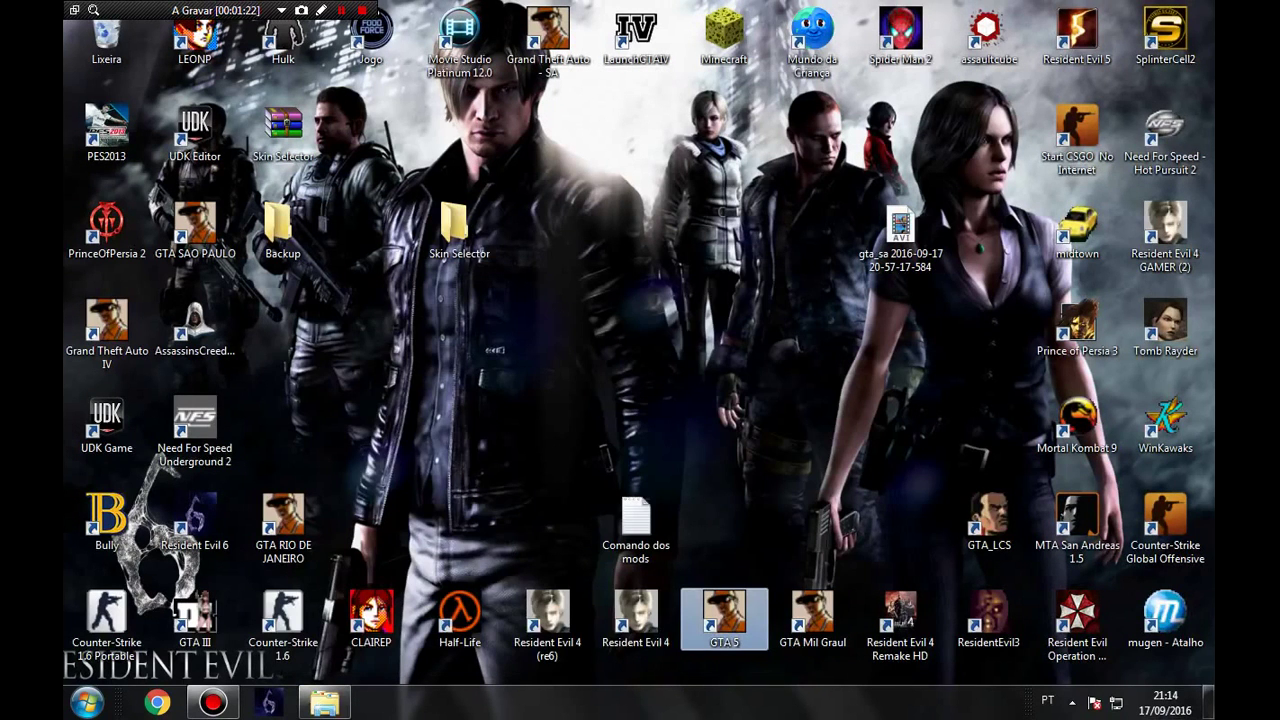
{"action": "right_click", "coordinate": [725, 640]}
{"action": "left_click", "coordinate": [790, 173]}
{"action": "scroll", "coordinate": [560, 284], "scroll_direction": "up", "scroll_amount": 7}
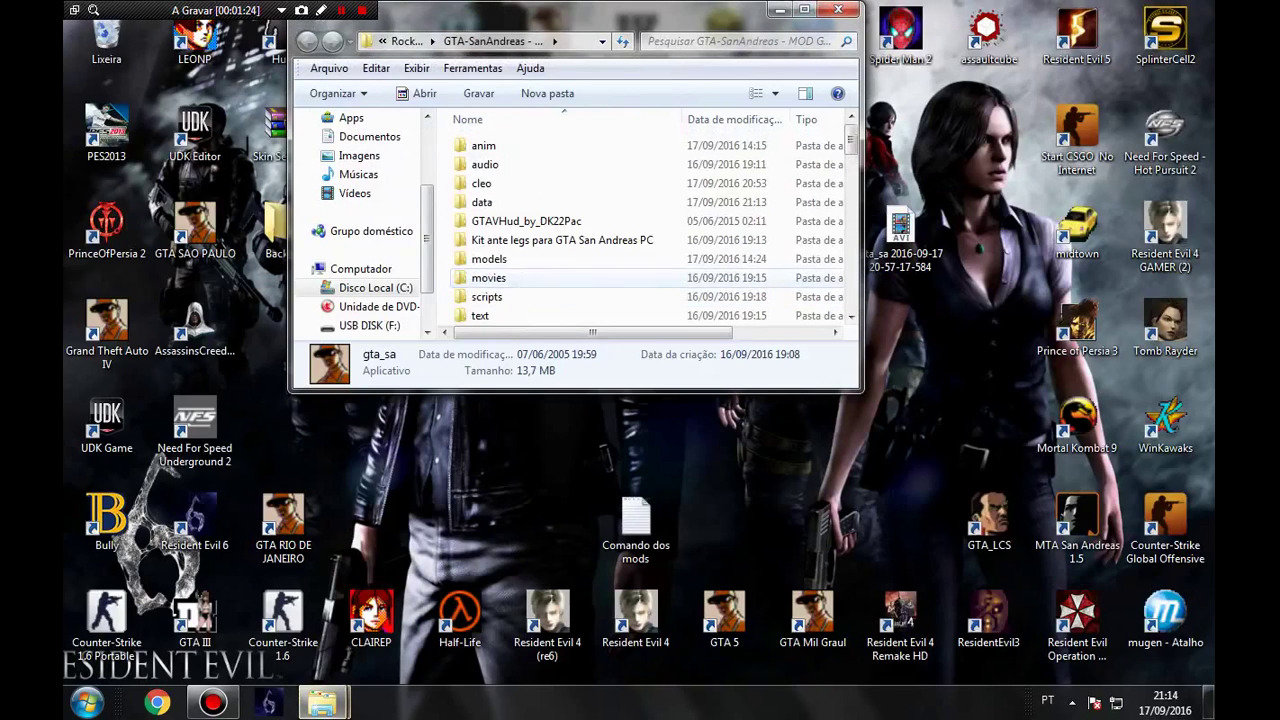
{"action": "double_click", "coordinate": [490, 184]}
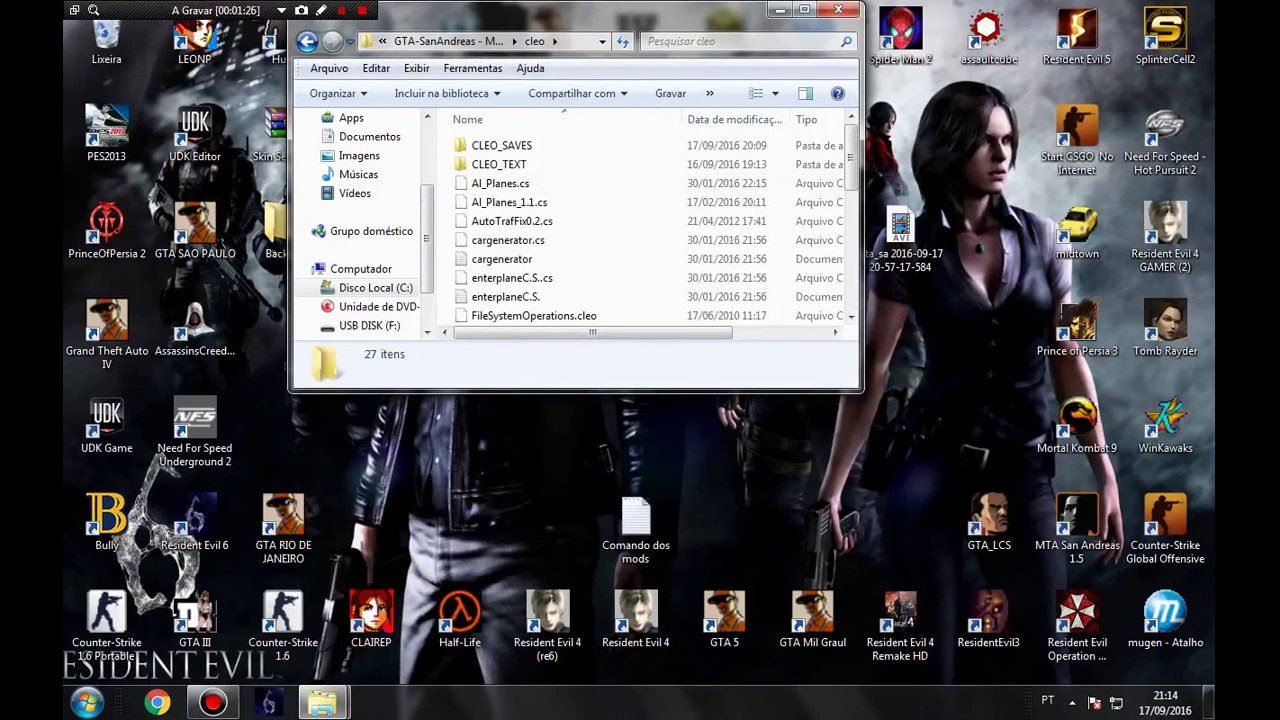
{"action": "key", "text": "ctrl+v"}
{"action": "left_click", "coordinate": [530, 166]}
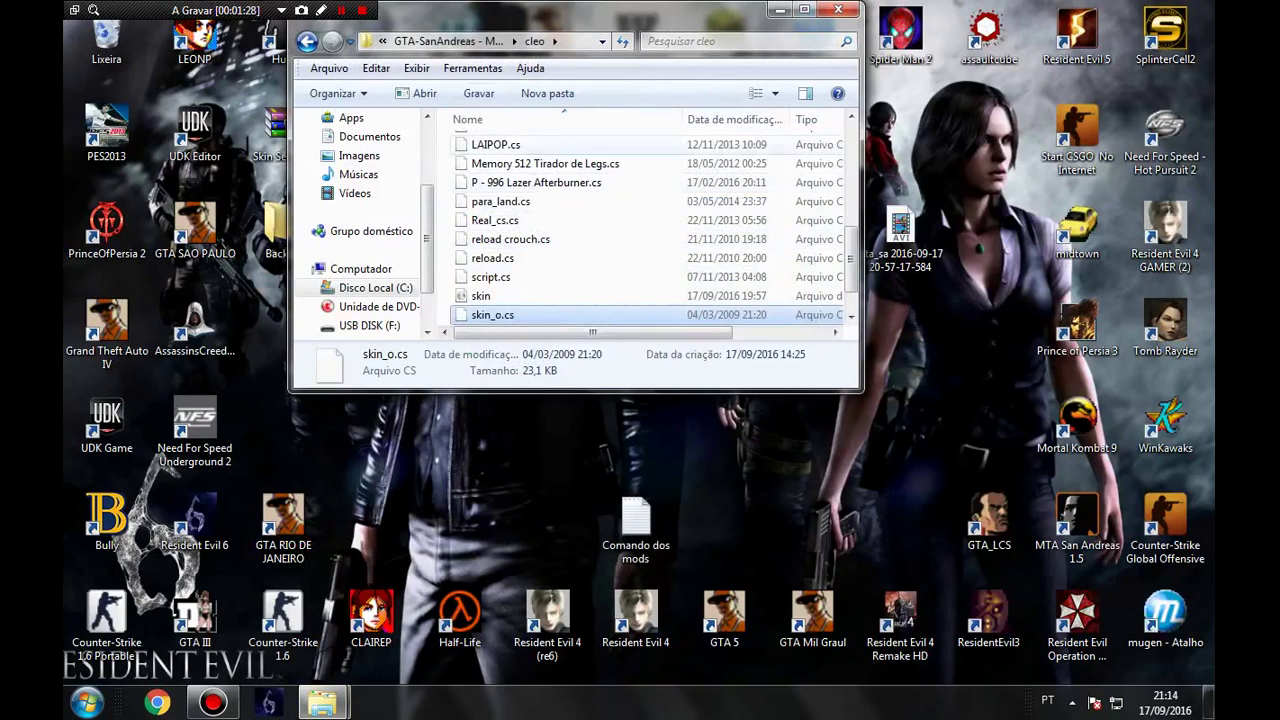
{"action": "left_click", "coordinate": [307, 41]}
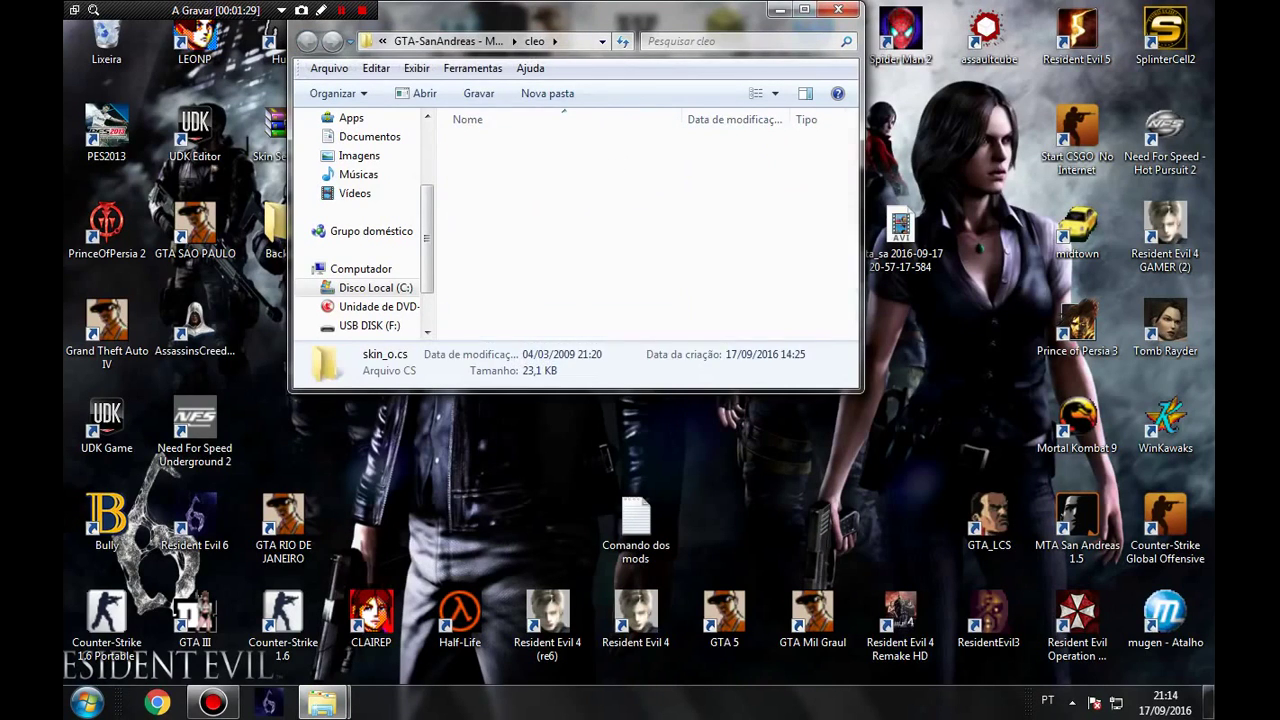
- Close the game's folder window and bring back the Skin Selector cleo folder window
{"action": "key", "text": "alt+Up"}
{"action": "left_click", "coordinate": [838, 9]}
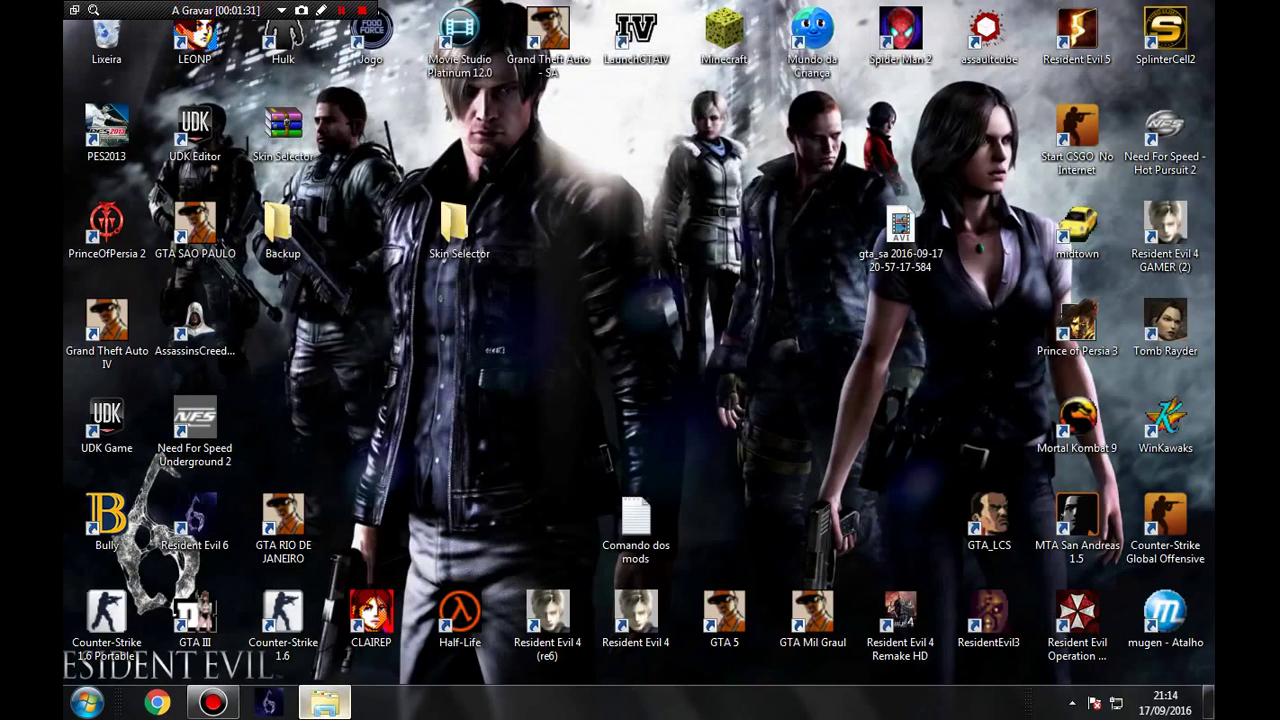
{"action": "left_click", "coordinate": [324, 702]}
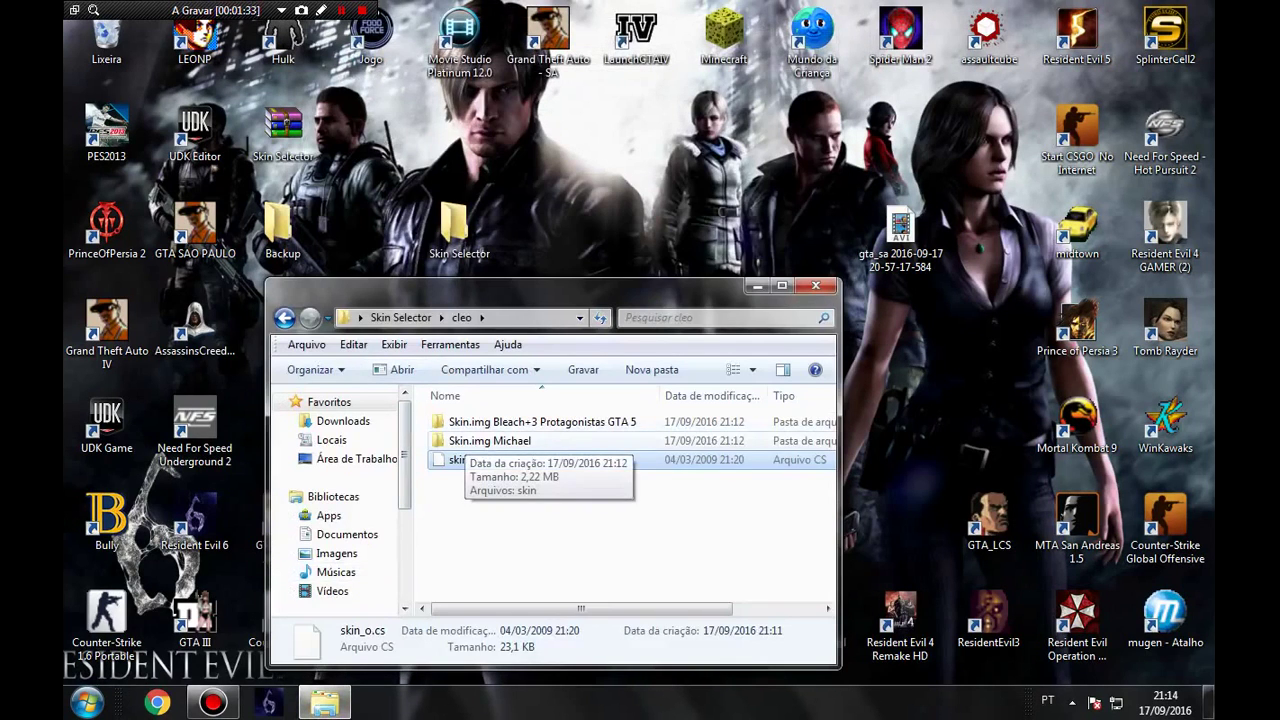
- Examine the skin file inside the Skin.img Bleach+3 Protagonistas GTA 5 folder and return to the cleo folder
{"action": "left_click", "coordinate": [466, 441]}
{"action": "left_click", "coordinate": [480, 422]}
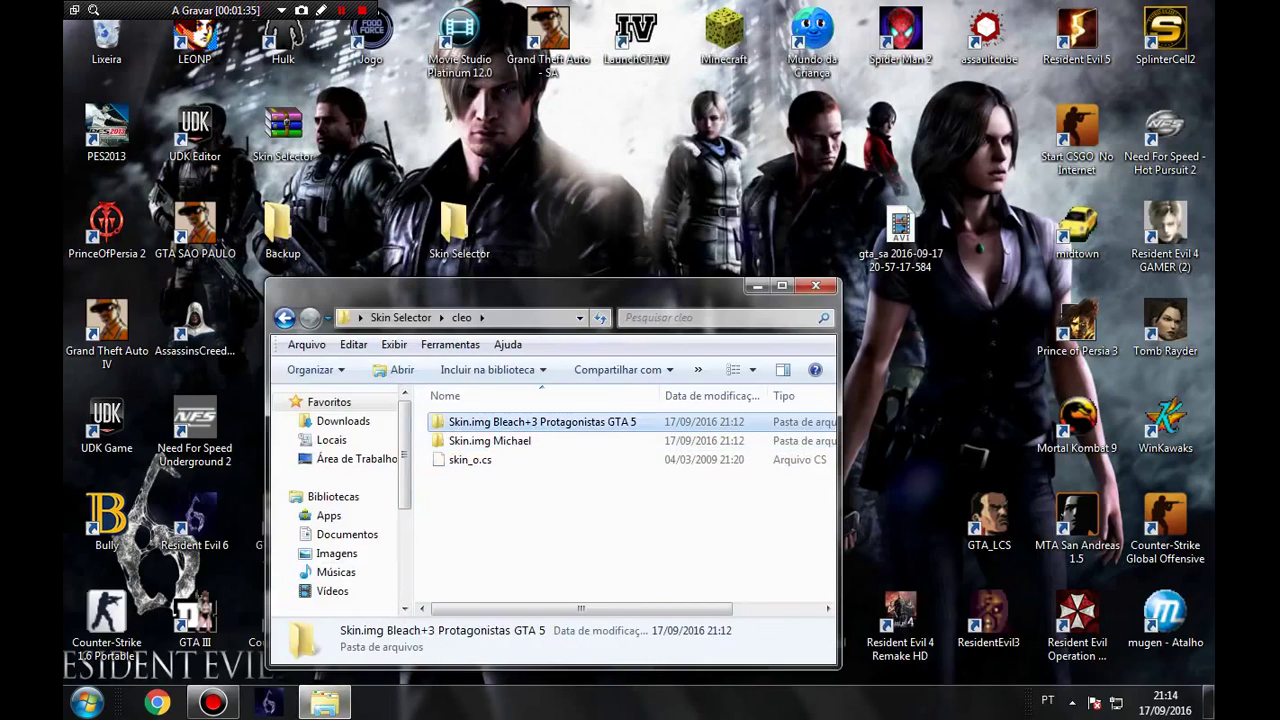
{"action": "left_click", "coordinate": [485, 441]}
{"action": "left_click", "coordinate": [485, 422]}
{"action": "left_click", "coordinate": [512, 441]}
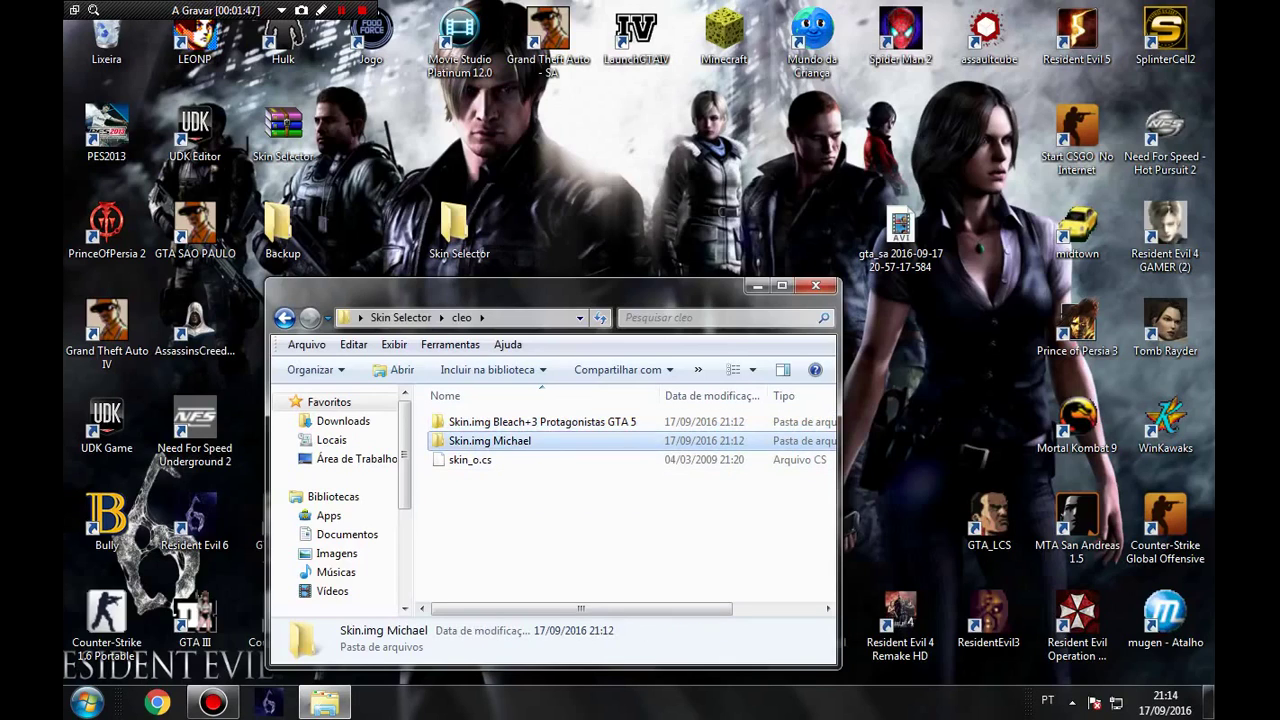
{"action": "double_click", "coordinate": [490, 421]}
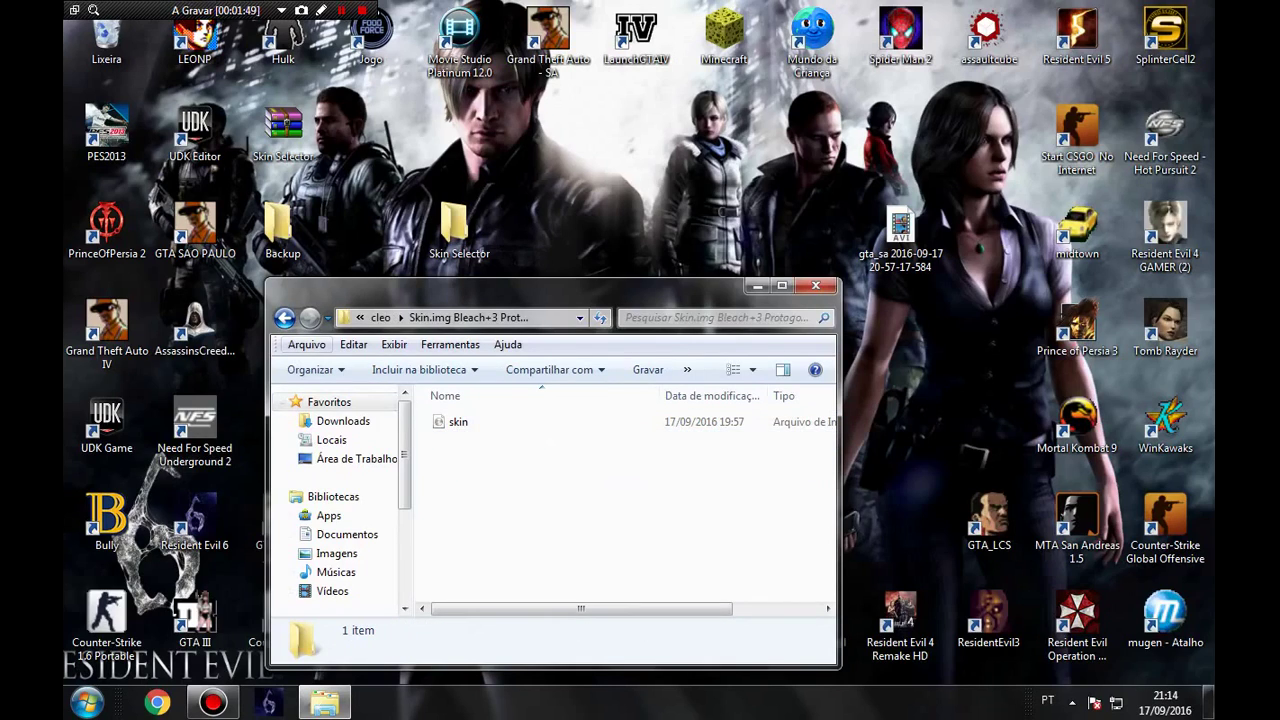
{"action": "left_click", "coordinate": [480, 422]}
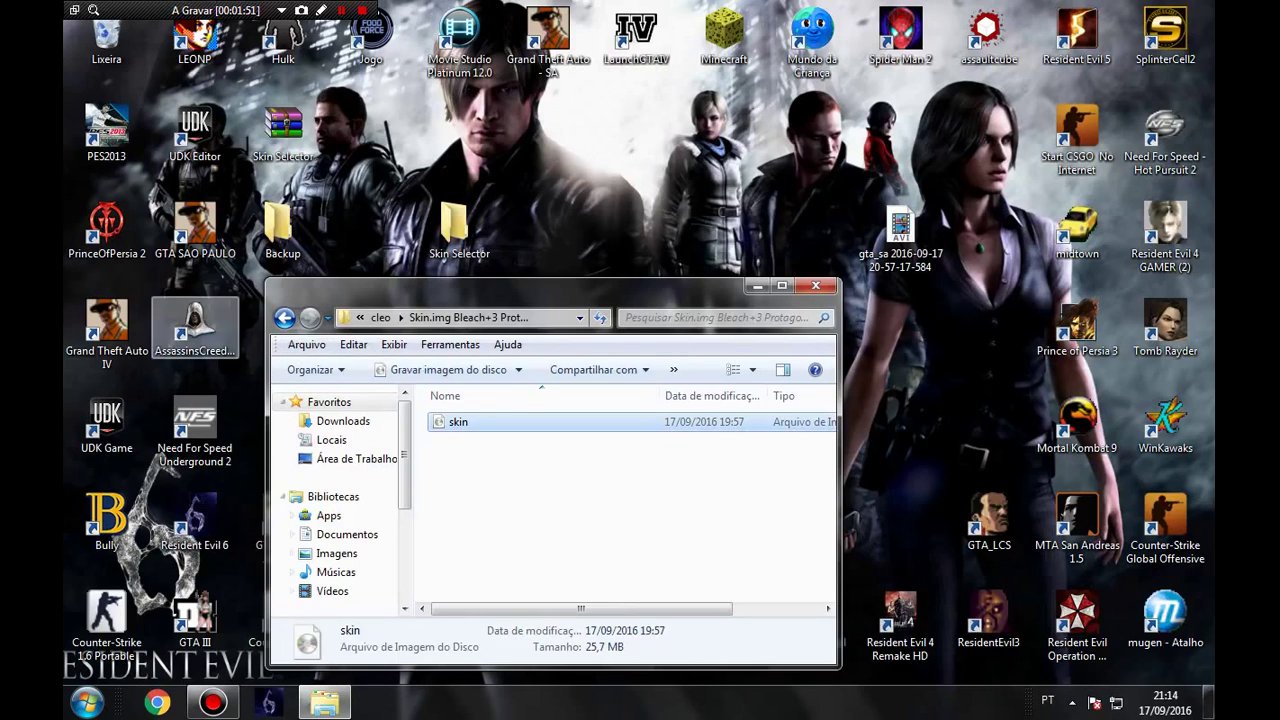
{"action": "left_click", "coordinate": [285, 318]}
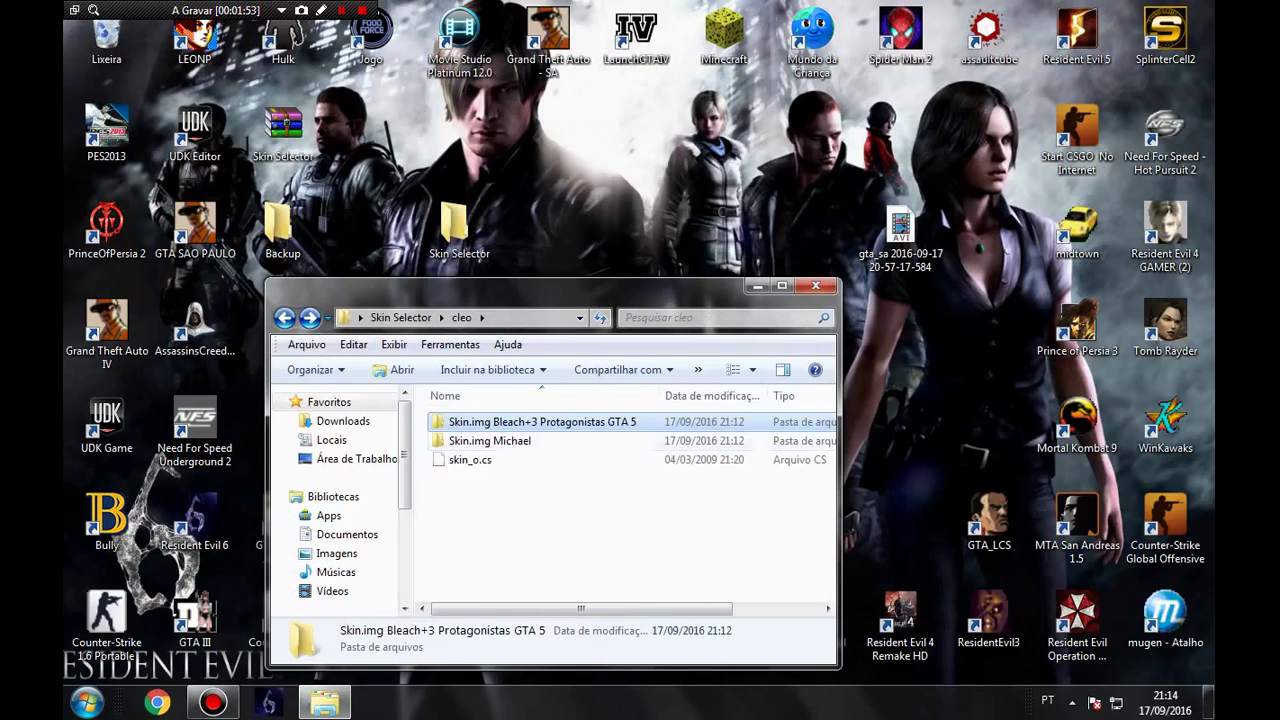
- Examine the skin file inside the Skin.img Michael folder and return to the cleo folder
{"action": "key", "text": "Down"}
{"action": "key", "text": "Return"}
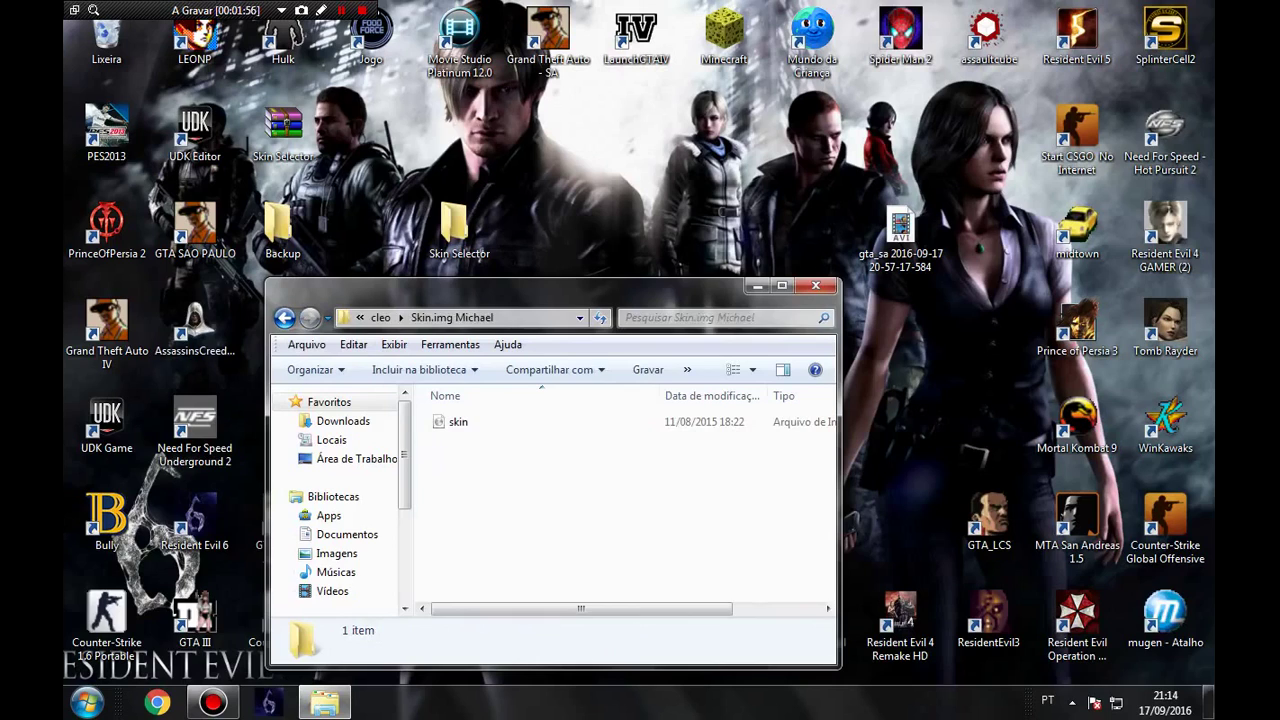
{"action": "key", "text": "BackSpace"}
{"action": "left_click", "coordinate": [542, 422]}
{"action": "key", "text": "Down"}
{"action": "key", "text": "Up"}
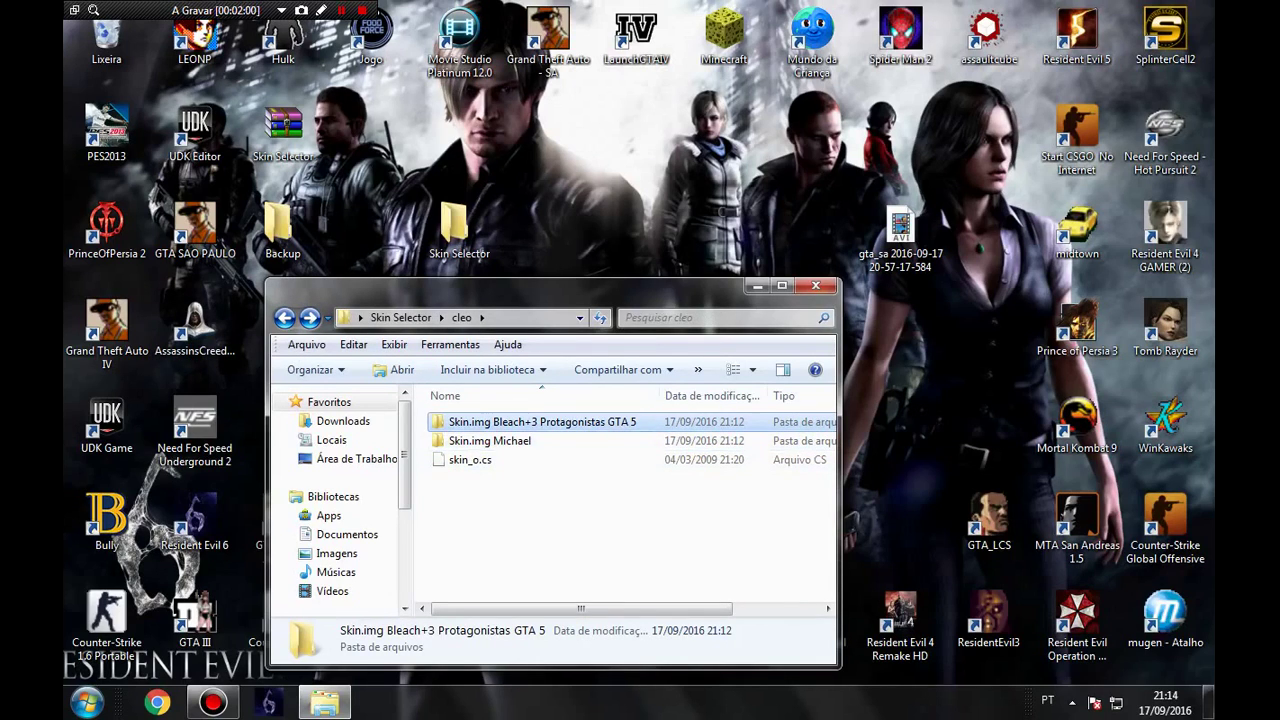
{"action": "key", "text": "Down"}
{"action": "key", "text": "Return"}
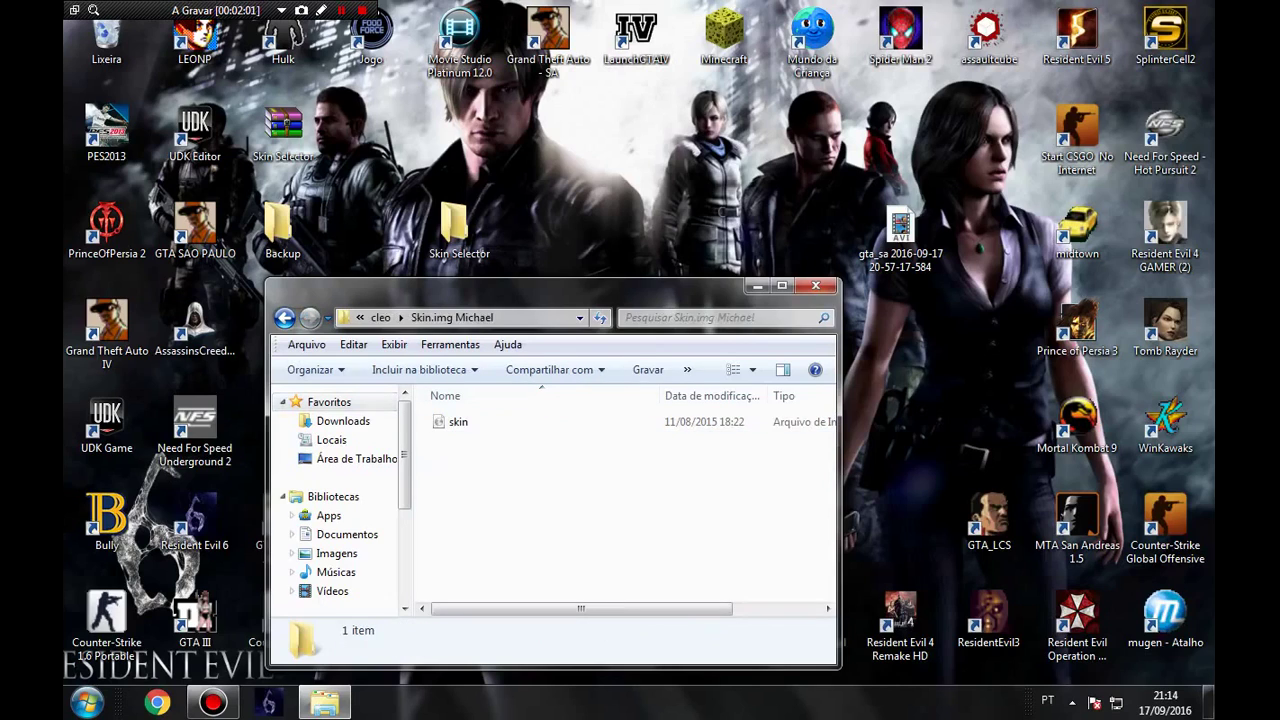
{"action": "key", "text": "BackSpace"}
{"action": "key", "text": "Return"}
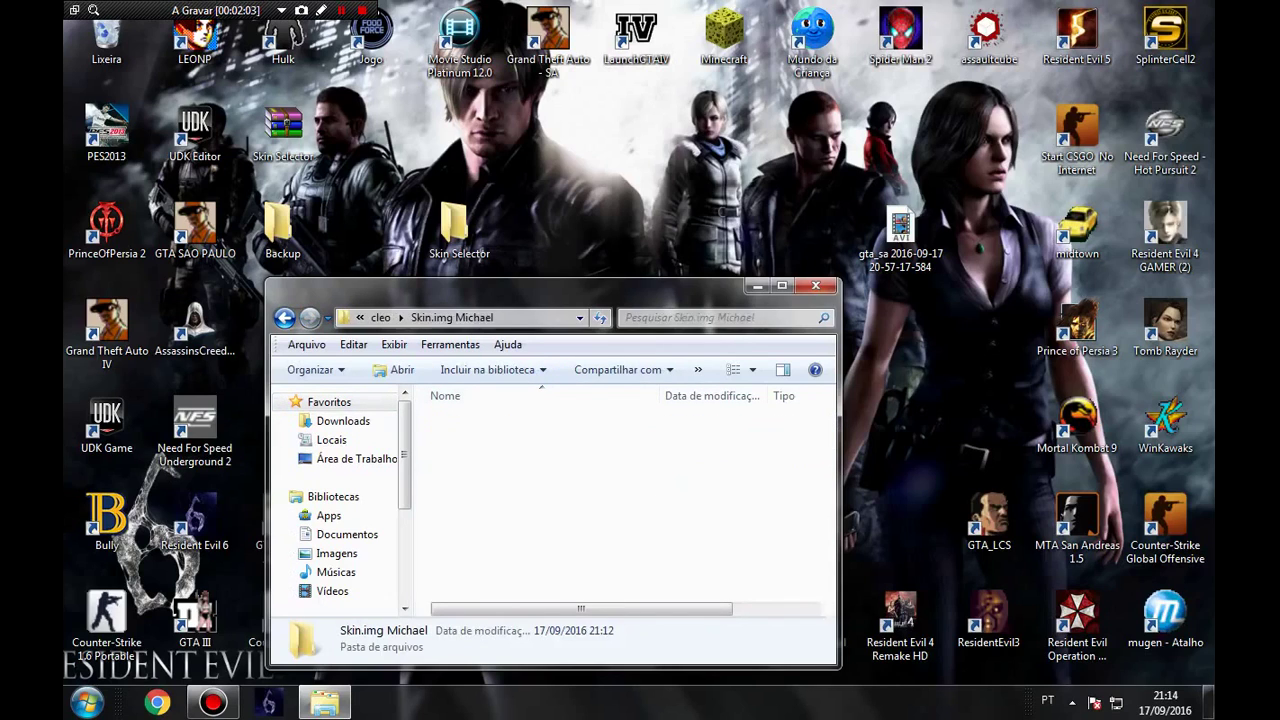
{"action": "key", "text": "Down"}
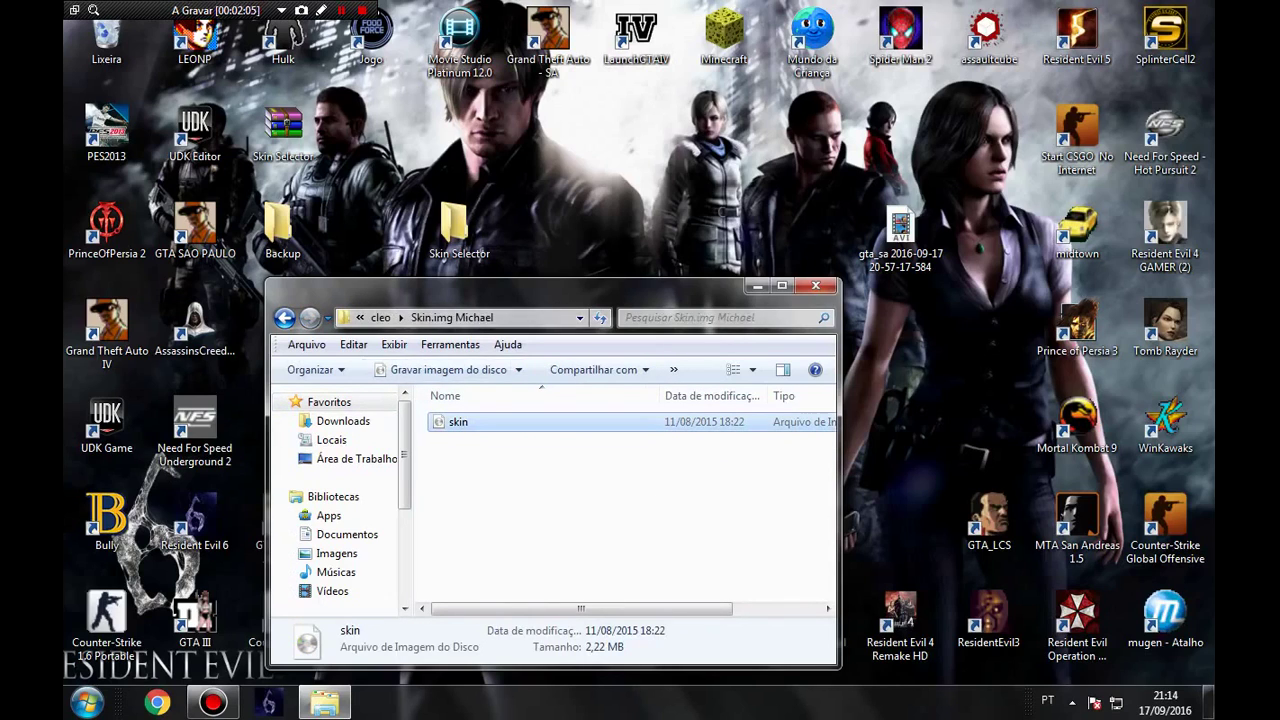
{"action": "key", "text": "BackSpace"}
- Compare the contents of the Skin.img Bleach+3 Protagonistas GTA 5 folder with the skin file in Skin.img Michael
{"action": "key", "text": "Up"}
{"action": "key", "text": "Return"}
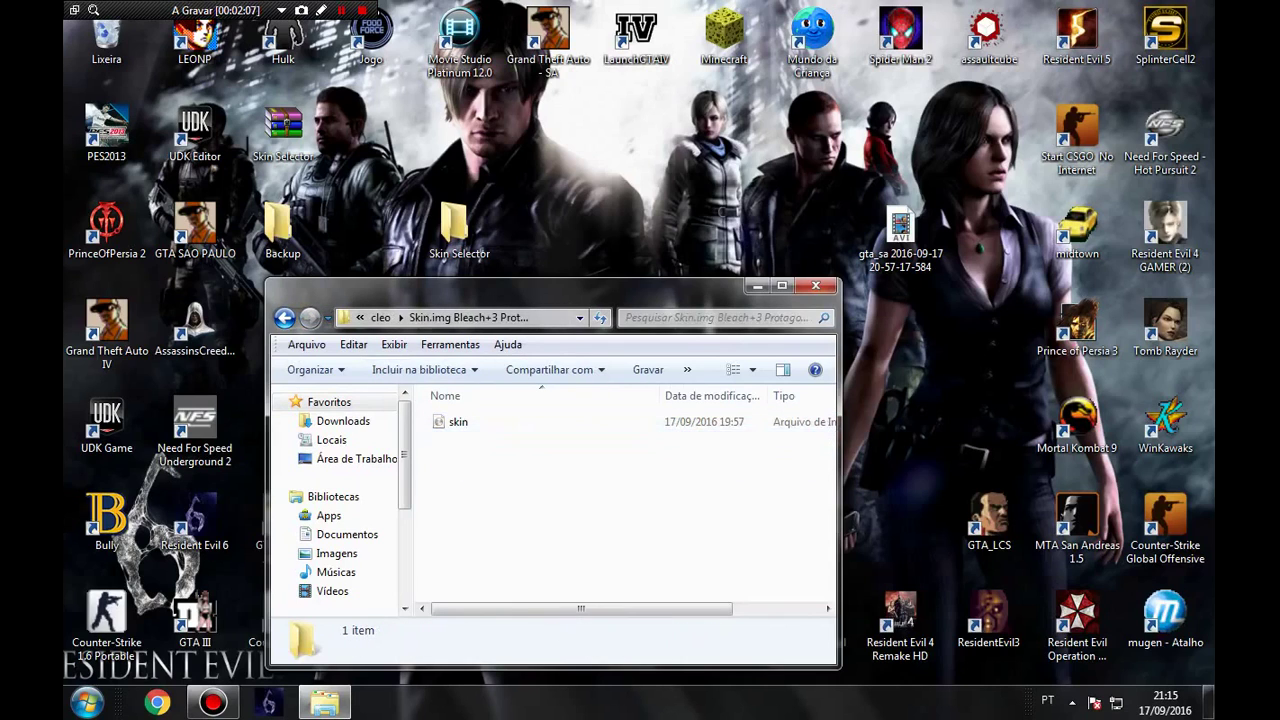
{"action": "left_click_drag", "start_coordinate": [506, 557], "coordinate": [415, 407]}
{"action": "key", "text": "BackSpace"}
{"action": "key", "text": "Down"}
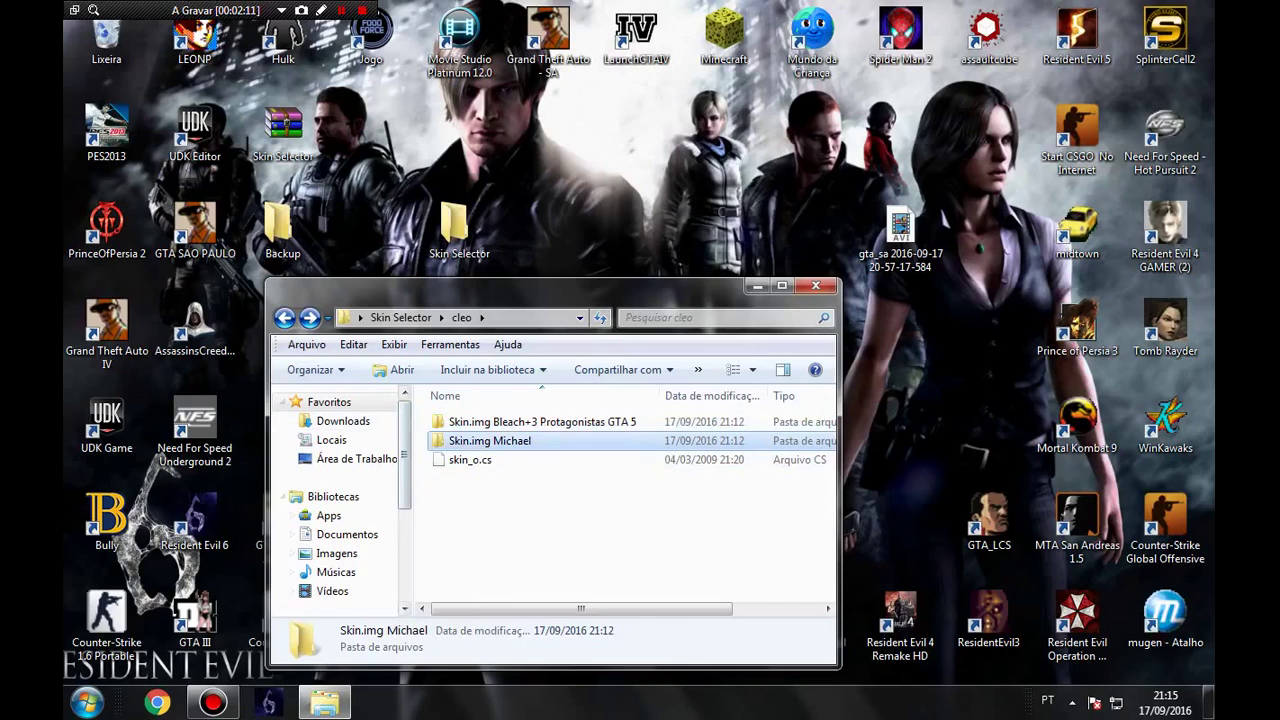
{"action": "key", "text": "Up"}
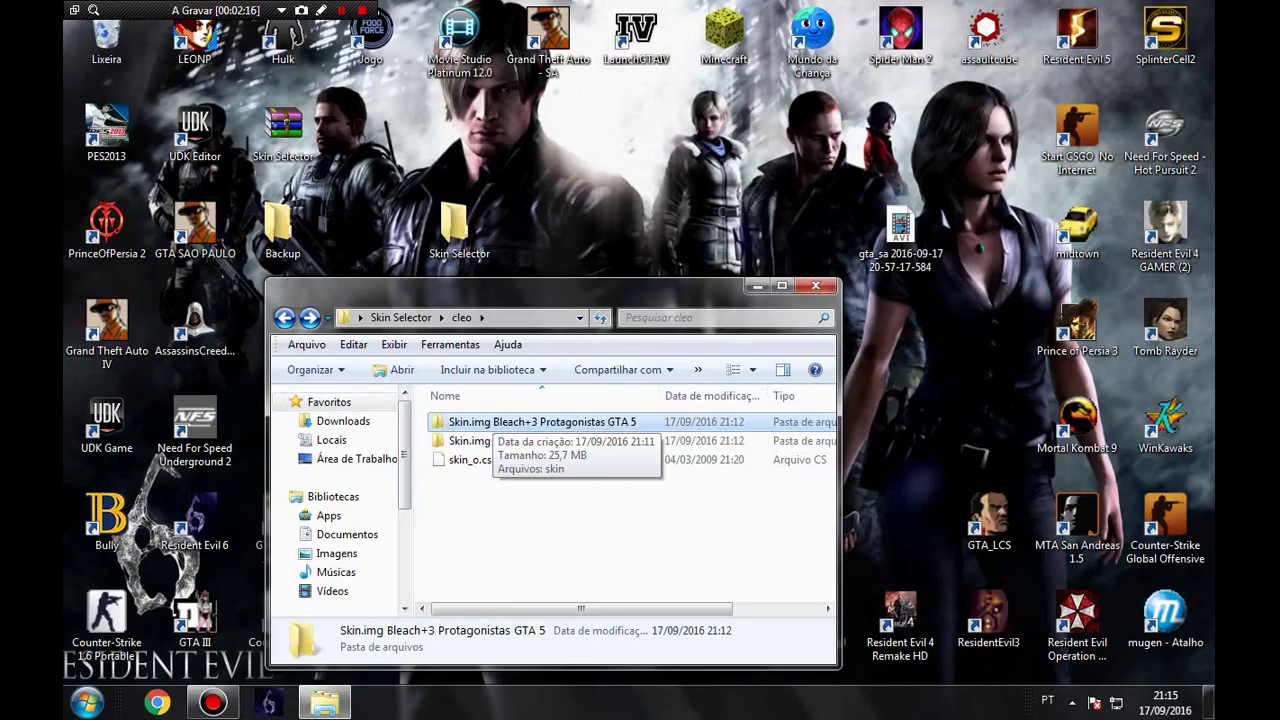
{"action": "key", "text": "Down"}
{"action": "key", "text": "Down"}
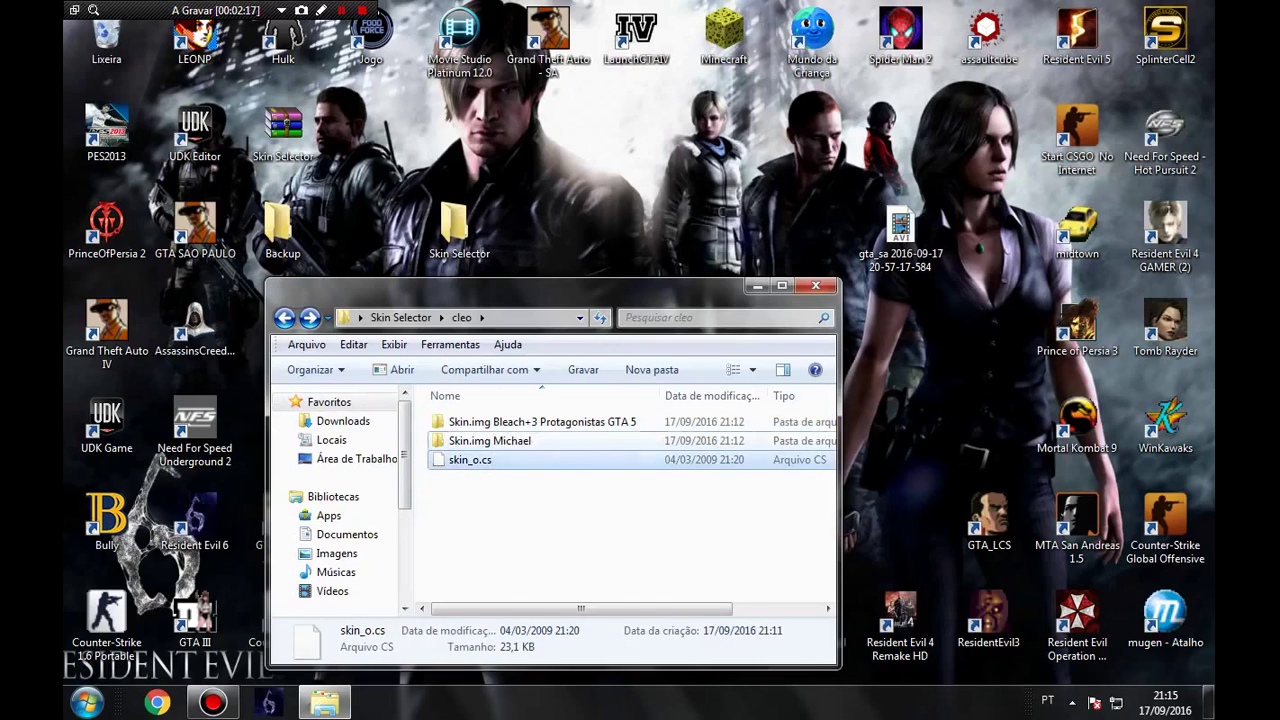
{"action": "key", "text": "Up"}
{"action": "key", "text": "Return"}
{"action": "left_click", "coordinate": [458, 422]}
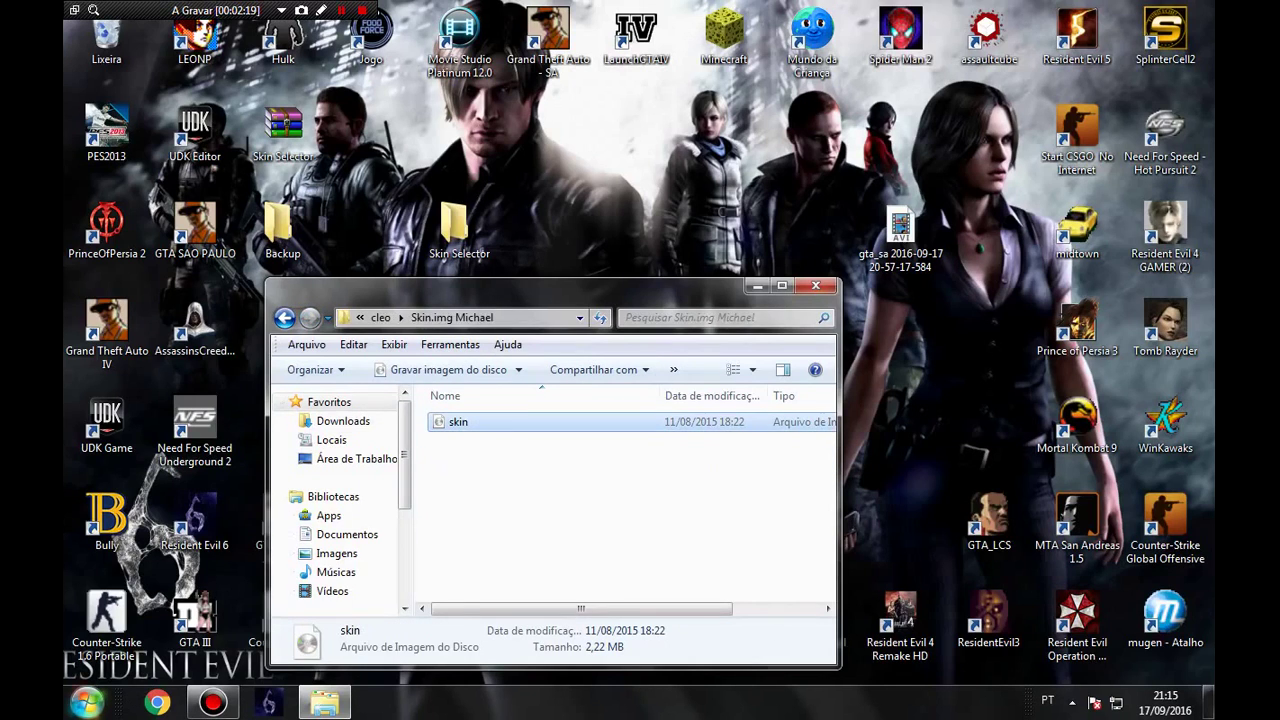
{"action": "key", "text": "super"}
{"action": "type", "text": "alcis"}
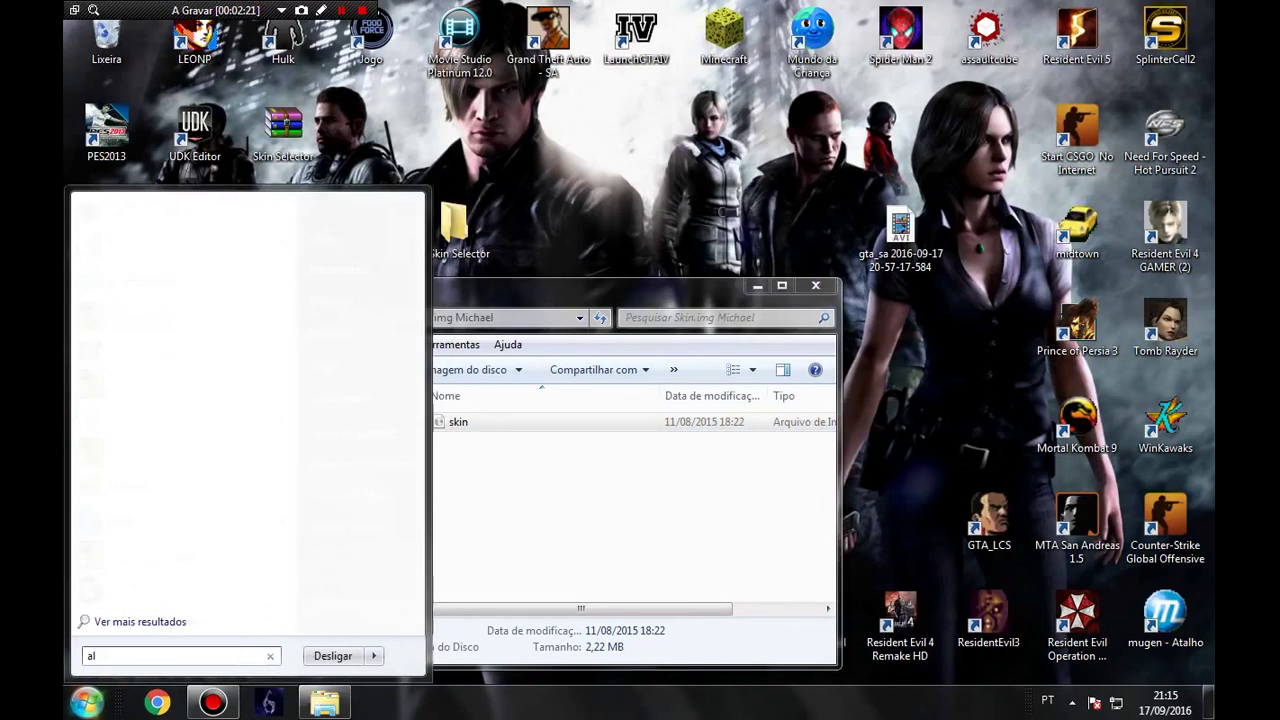
{"action": "key", "text": "BackSpace"}
{"action": "key", "text": "BackSpace"}
{"action": "key", "text": "BackSpace"}
{"action": "key", "text": "BackSpace"}
{"action": "key", "text": "BackSpace"}
{"action": "left_click", "coordinate": [213, 702]}
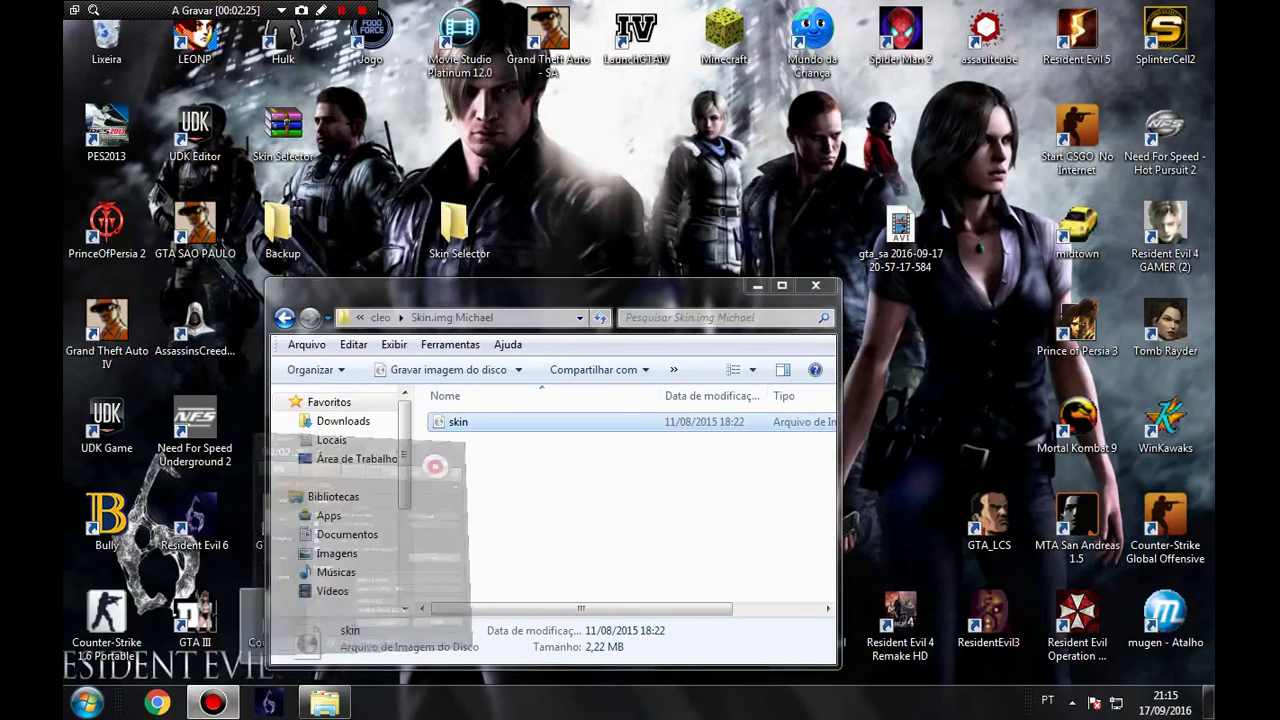
- Move the alci_imgeditor folder to a free spot above Comando dos mods and launch Alci's IMG Editor 1.5 from it
{"action": "left_click", "coordinate": [756, 97]}
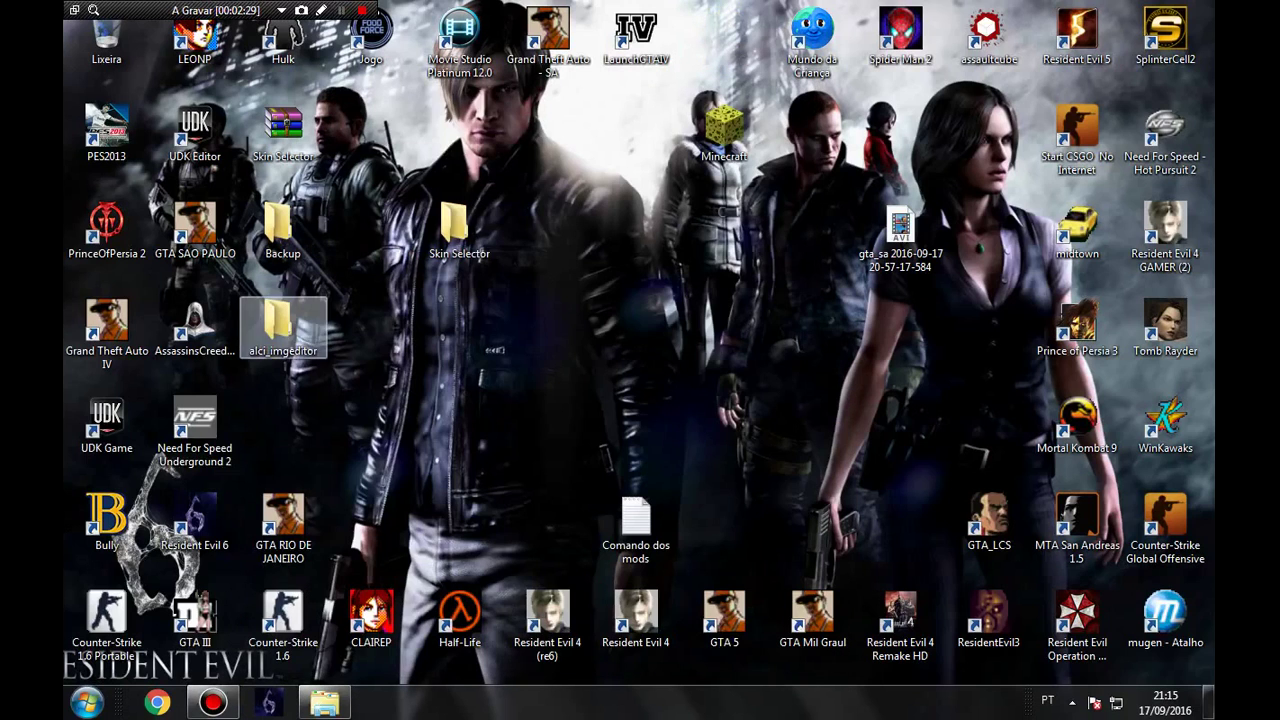
{"action": "left_click_drag", "start_coordinate": [283, 325], "coordinate": [636, 415]}
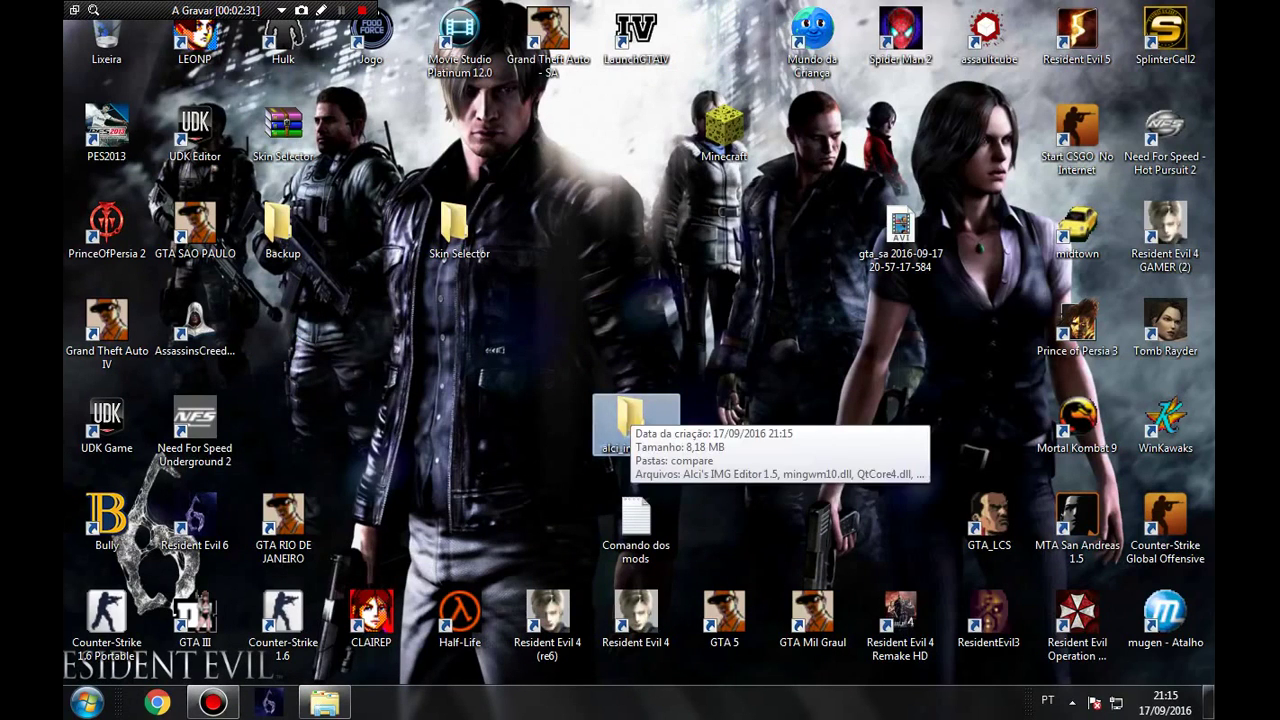
{"action": "double_click", "coordinate": [632, 415]}
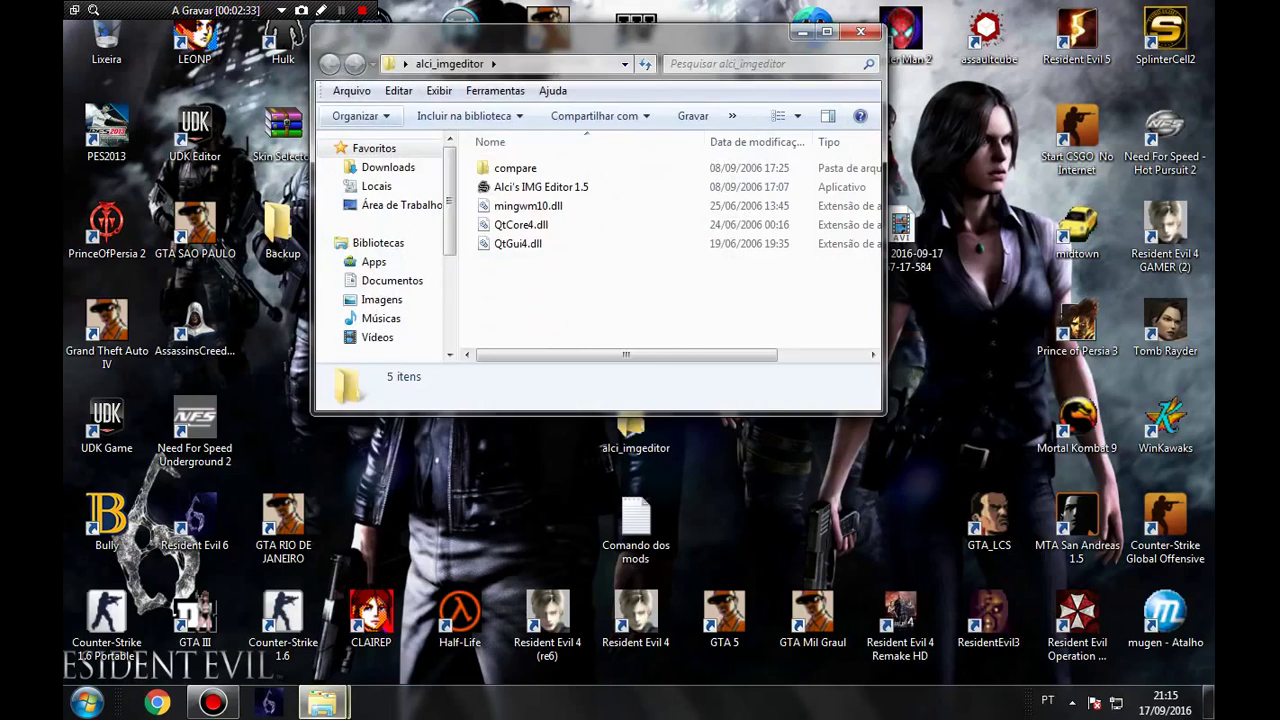
{"action": "double_click", "coordinate": [540, 187]}
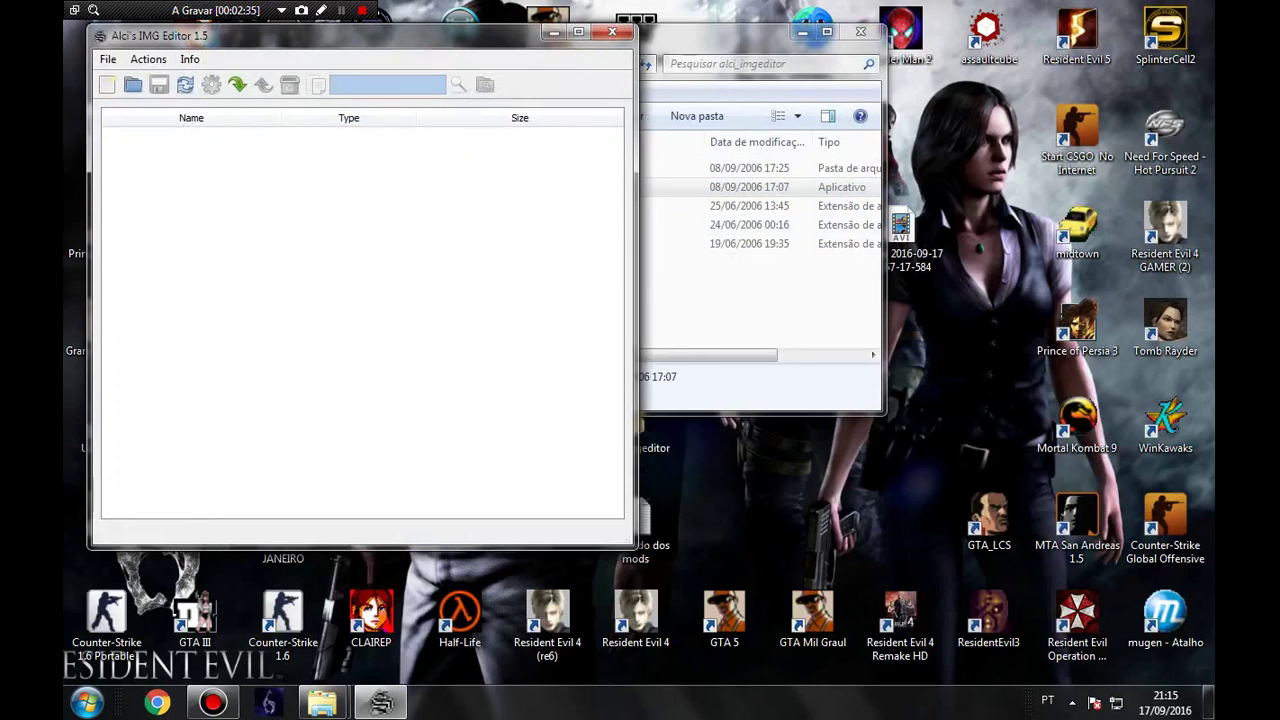
- Close the alci_imgeditor folder window, uncover the desktop's Skin Selector folder, and bring up the editor's dialog for opening an IMG file
{"action": "left_click", "coordinate": [860, 32]}
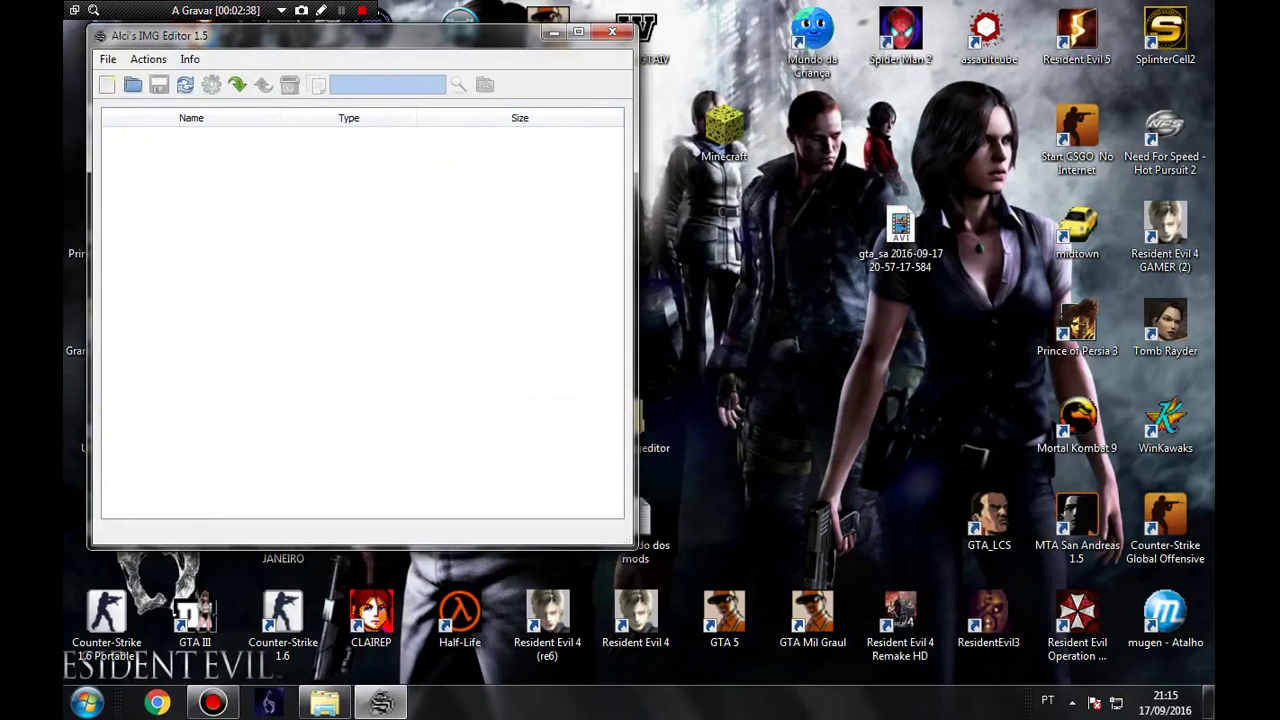
{"action": "left_click_drag", "start_coordinate": [206, 35], "coordinate": [618, 92]}
{"action": "left_click", "coordinate": [545, 142]}
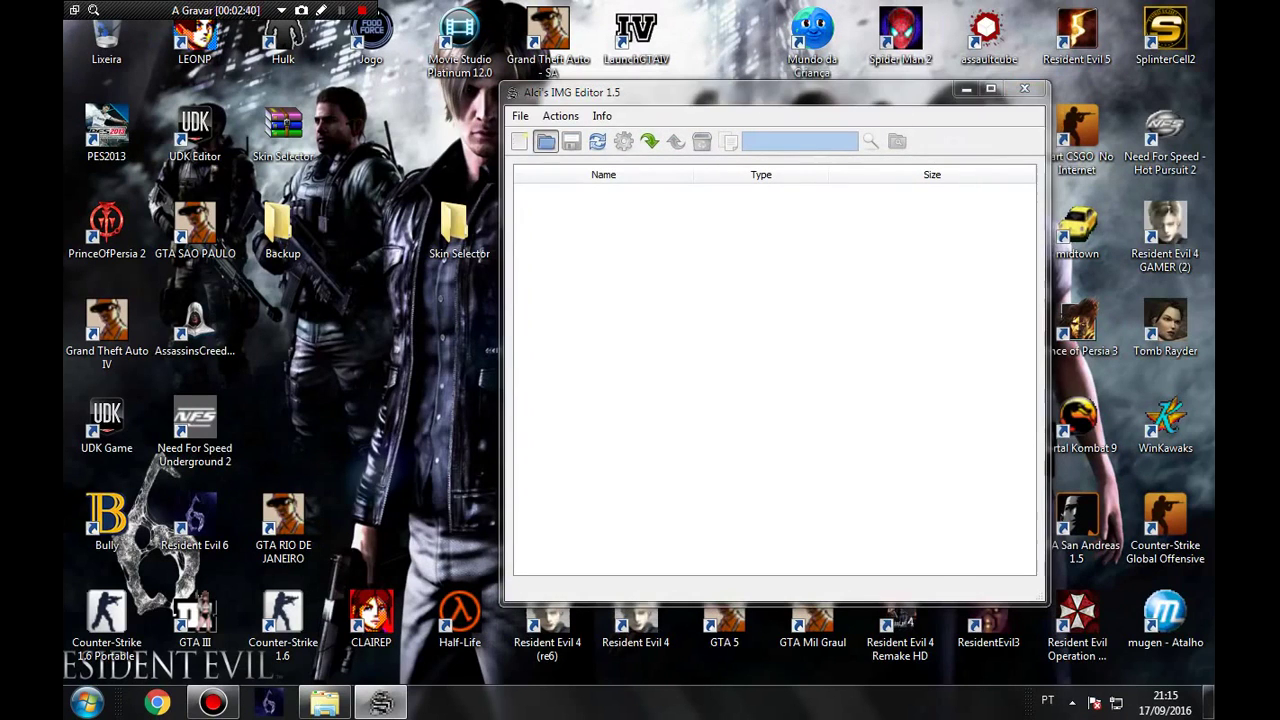
{"action": "key", "text": "ctrl+o"}
- Open the cleo folder inside Skin Selector and look into its Skin.img Michael folder
{"action": "double_click", "coordinate": [459, 228]}
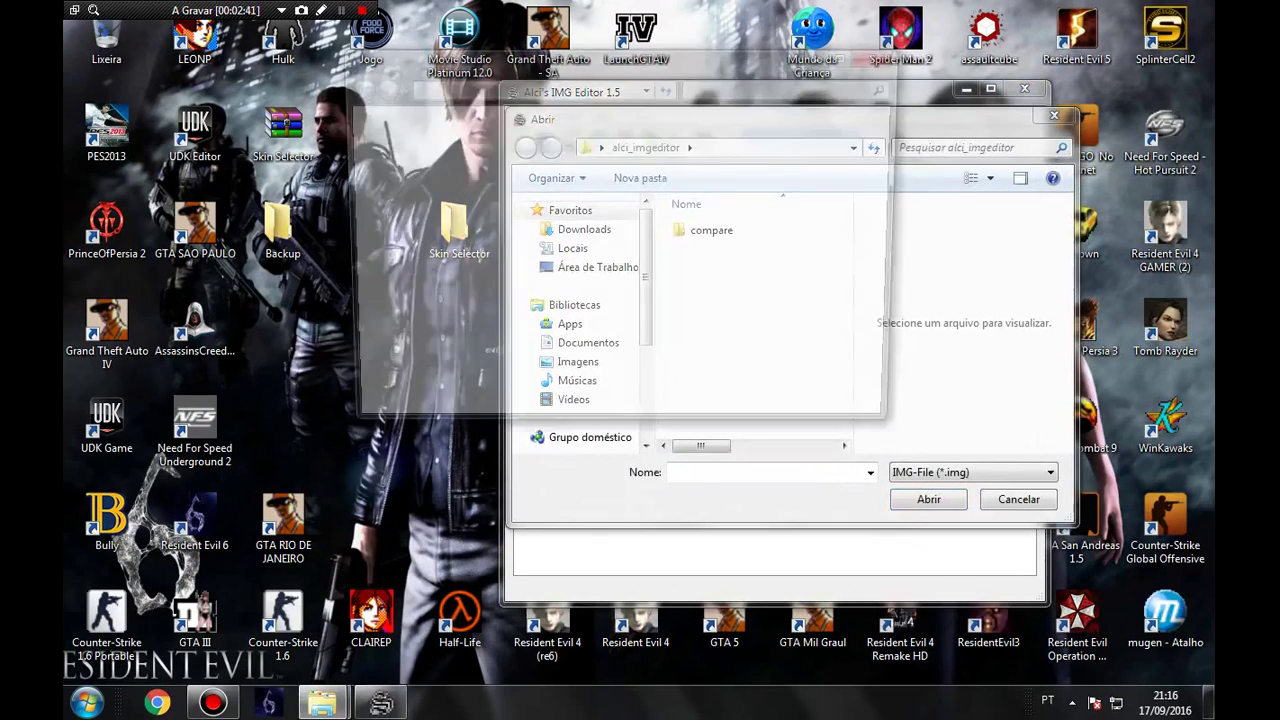
{"action": "double_click", "coordinate": [526, 190]}
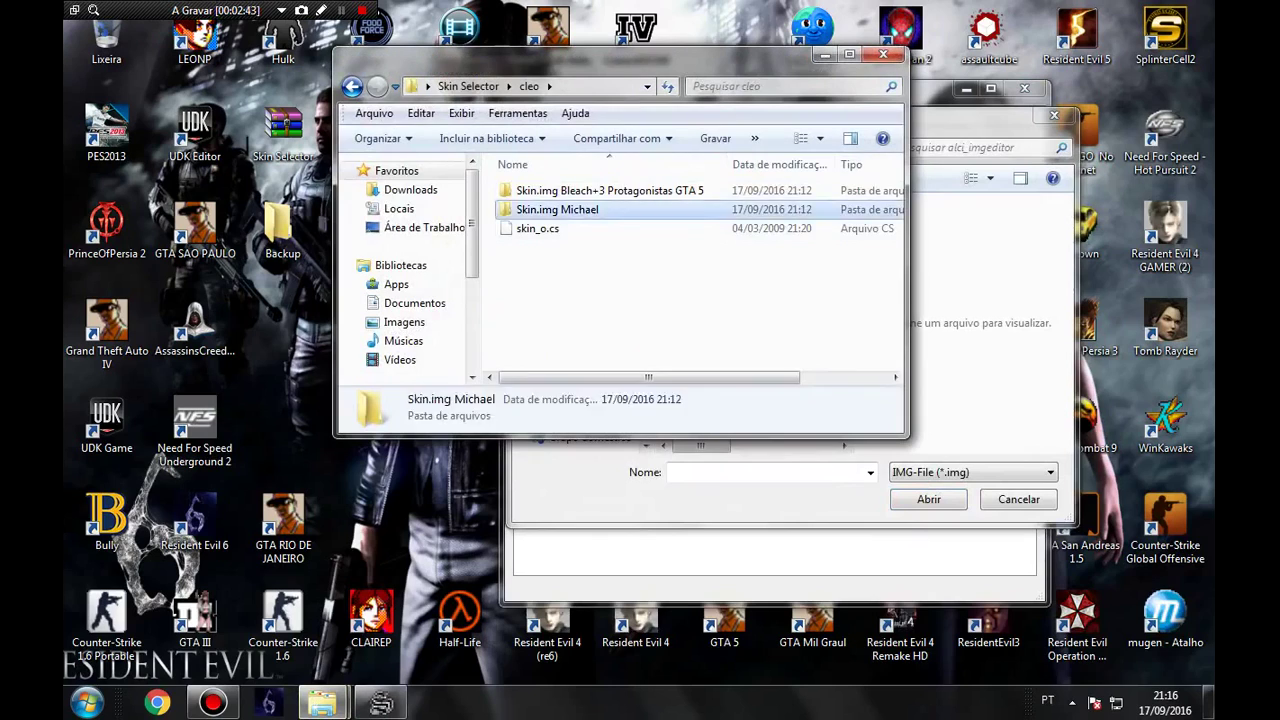
{"action": "double_click", "coordinate": [555, 209]}
{"action": "key", "text": "BackSpace"}
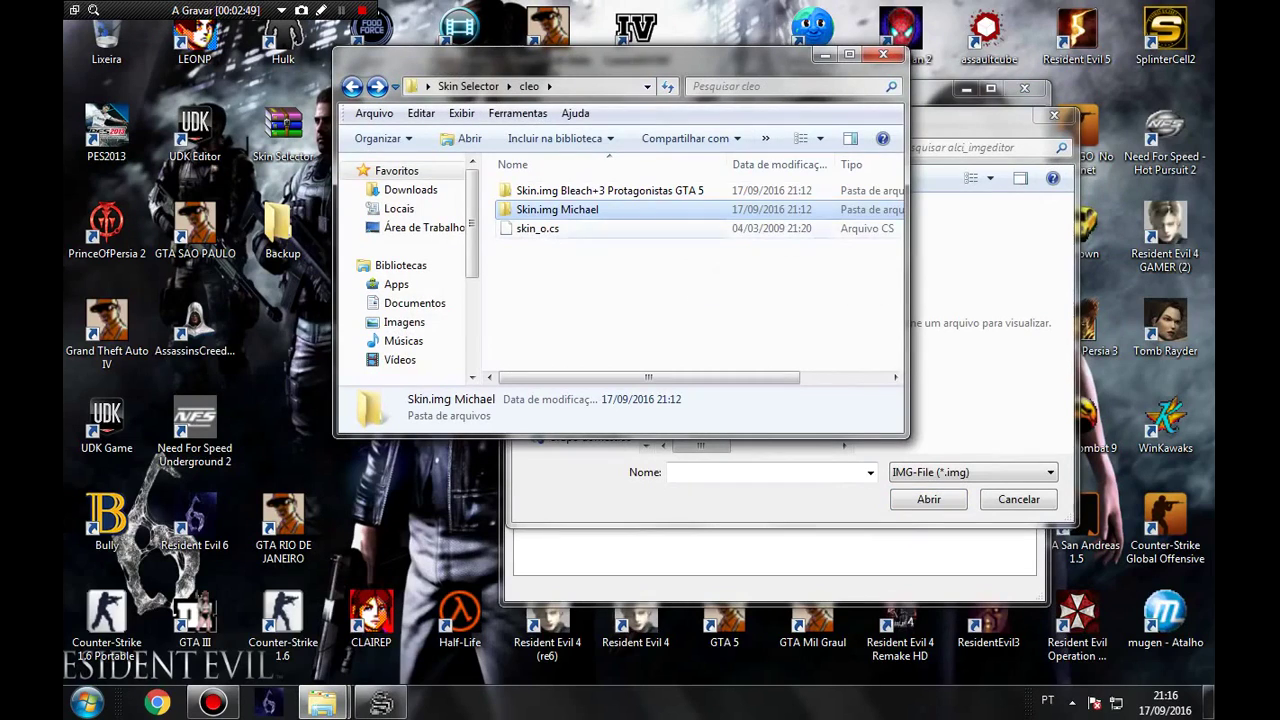
{"action": "left_click_drag", "start_coordinate": [546, 346], "coordinate": [588, 262]}
{"action": "left_click", "coordinate": [584, 210]}
{"action": "double_click", "coordinate": [584, 210]}
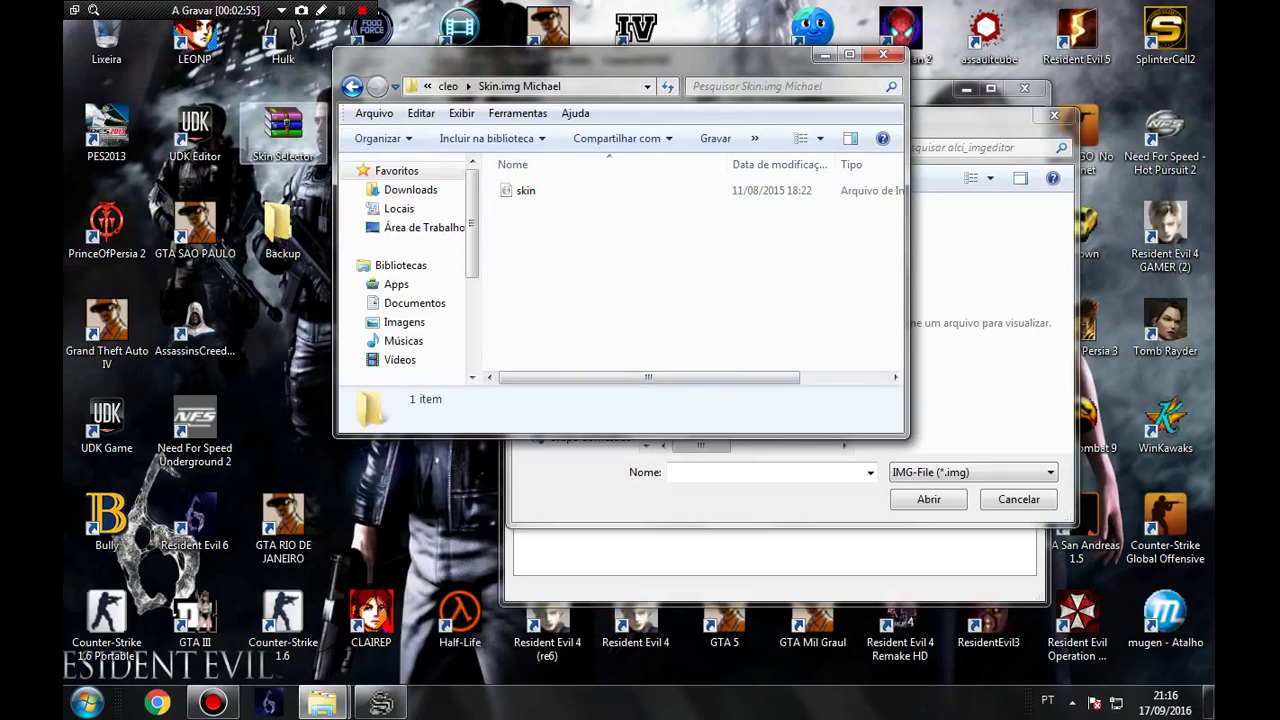
{"action": "left_click", "coordinate": [351, 86]}
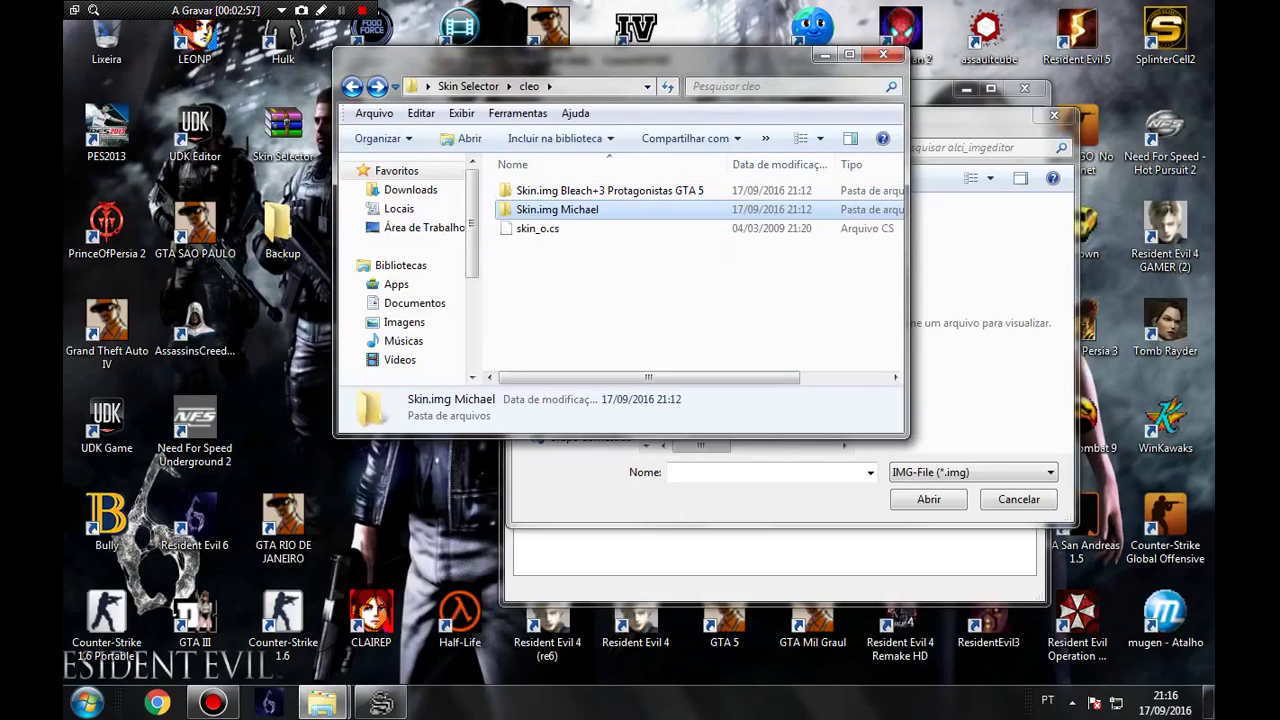
{"action": "double_click", "coordinate": [580, 210]}
{"action": "left_click", "coordinate": [352, 87]}
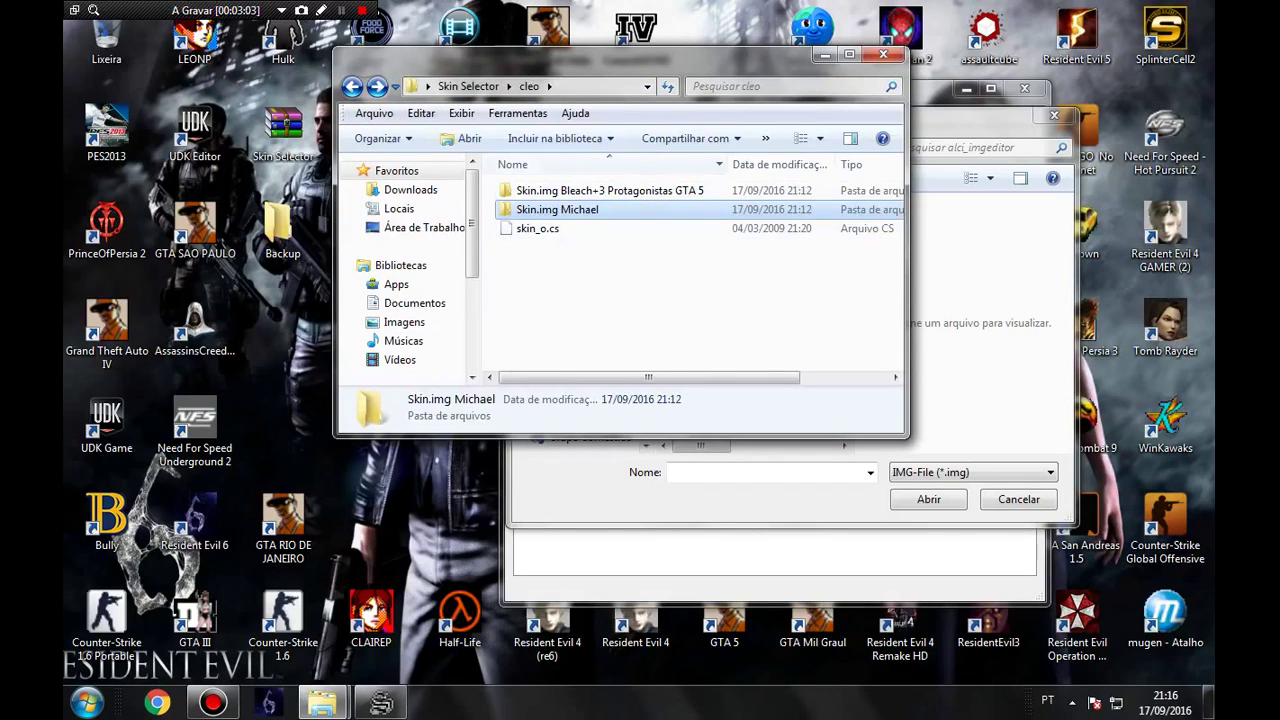
{"action": "left_click", "coordinate": [640, 190]}
{"action": "left_click_drag", "start_coordinate": [630, 258], "coordinate": [483, 175]}
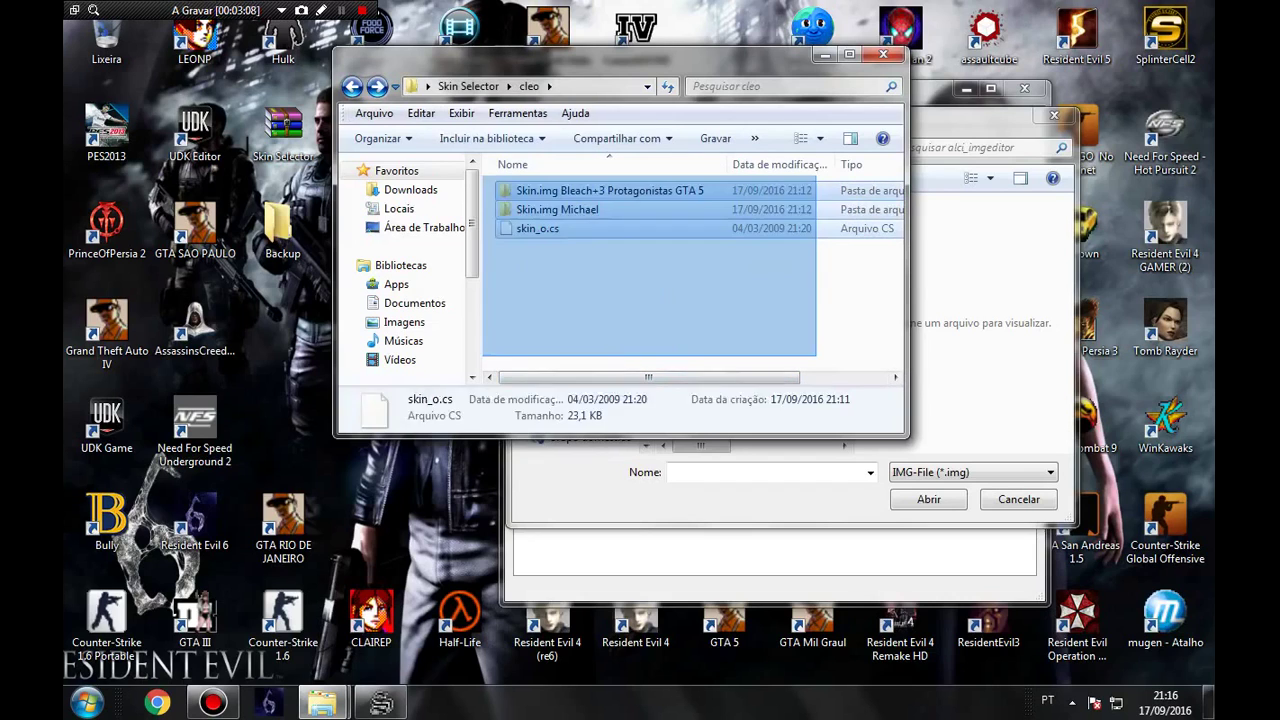
{"action": "left_click", "coordinate": [787, 319]}
{"action": "left_click_drag", "start_coordinate": [787, 319], "coordinate": [483, 175]}
{"action": "left_click_drag", "start_coordinate": [660, 287], "coordinate": [483, 175]}
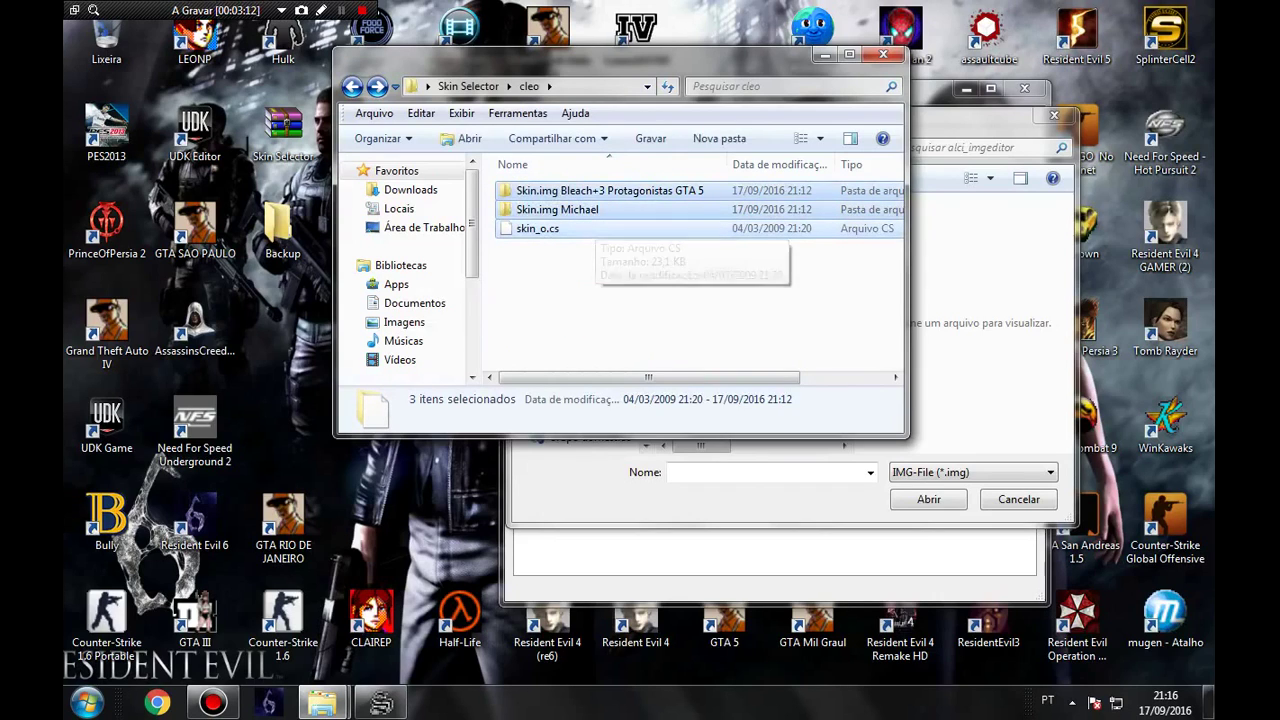
{"action": "left_click", "coordinate": [600, 210]}
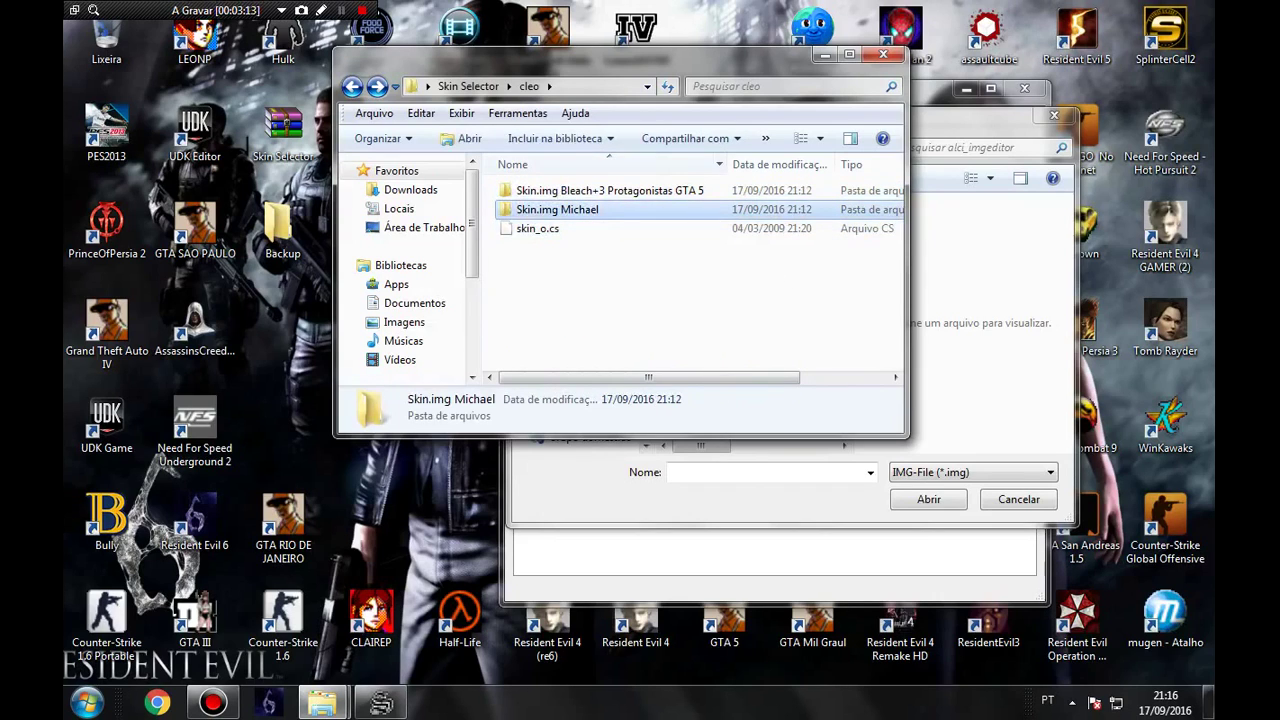
- Check the contents of the Skin.img Bleach+3 Protagonistas GTA 5 folder and close the folder window
{"action": "left_click", "coordinate": [577, 190]}
{"action": "key", "text": "F2"}
{"action": "double_click", "coordinate": [577, 190]}
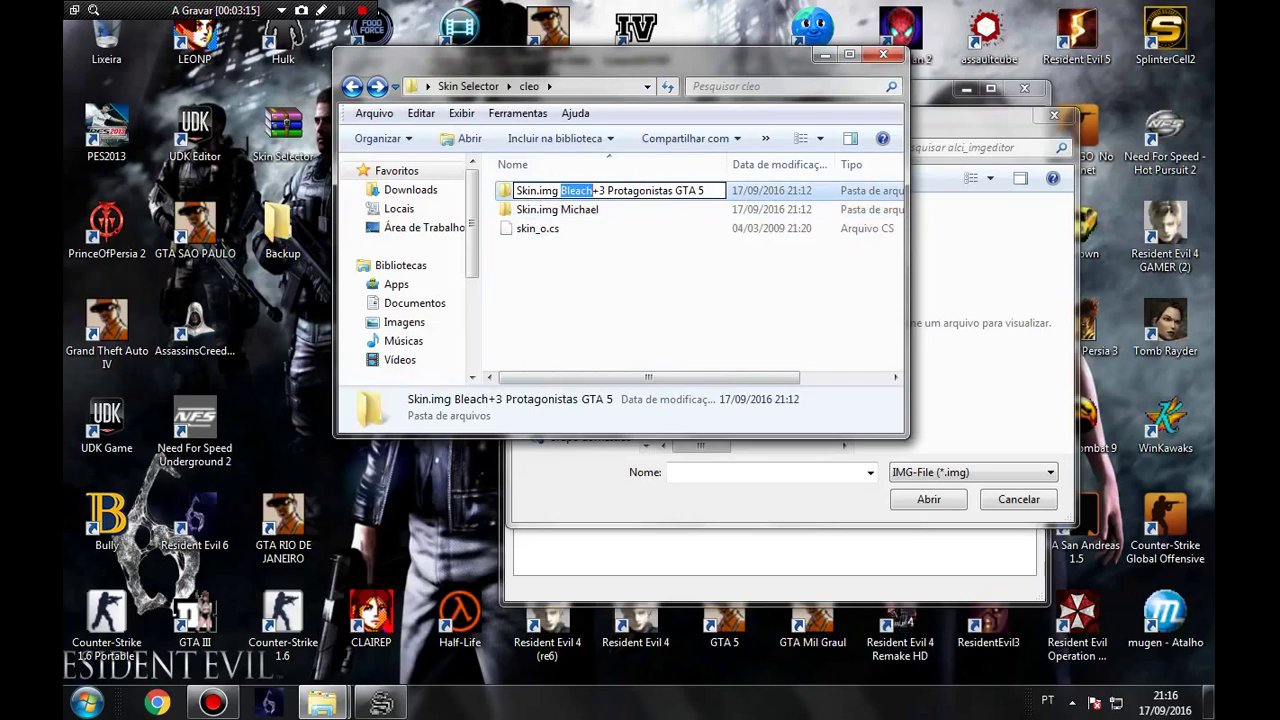
{"action": "double_click", "coordinate": [506, 190]}
{"action": "left_click", "coordinate": [352, 86]}
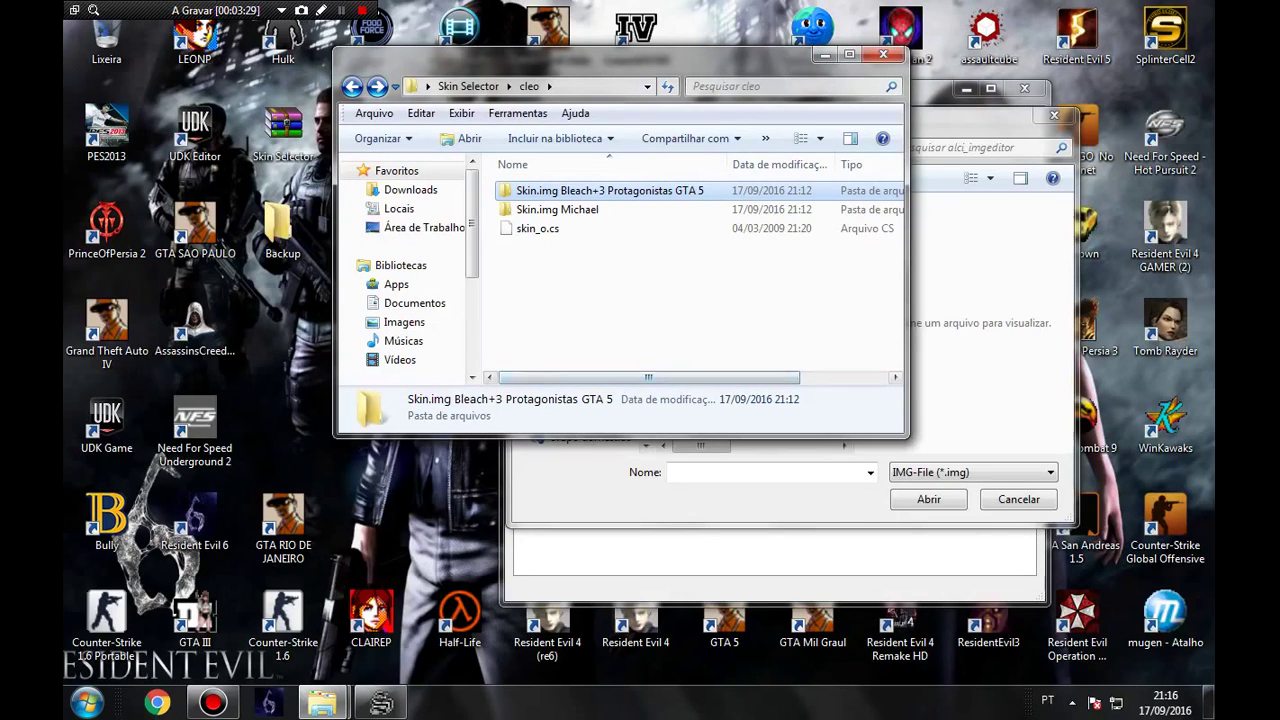
{"action": "mouse_move", "coordinate": [648, 377]}
{"action": "left_mouse_down"}
{"action": "mouse_move", "coordinate": [741, 377]}
{"action": "mouse_move", "coordinate": [648, 377]}
{"action": "left_mouse_up"}
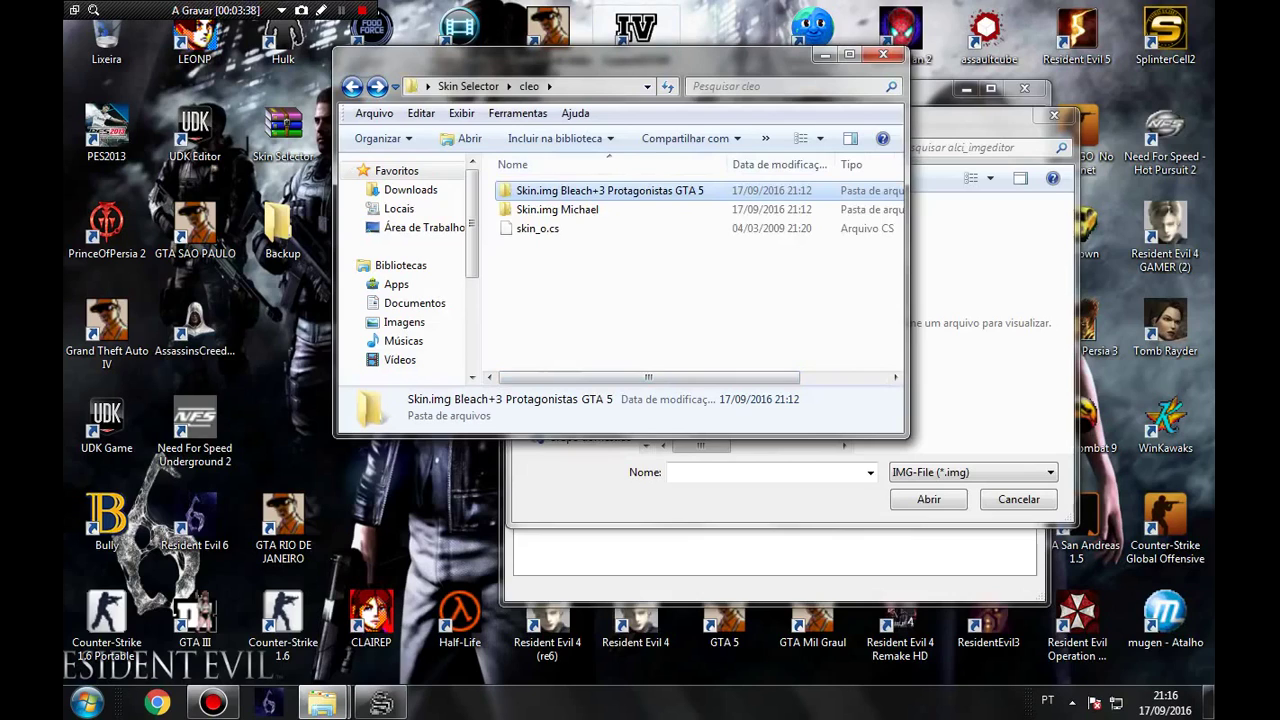
{"action": "key", "text": "Return"}
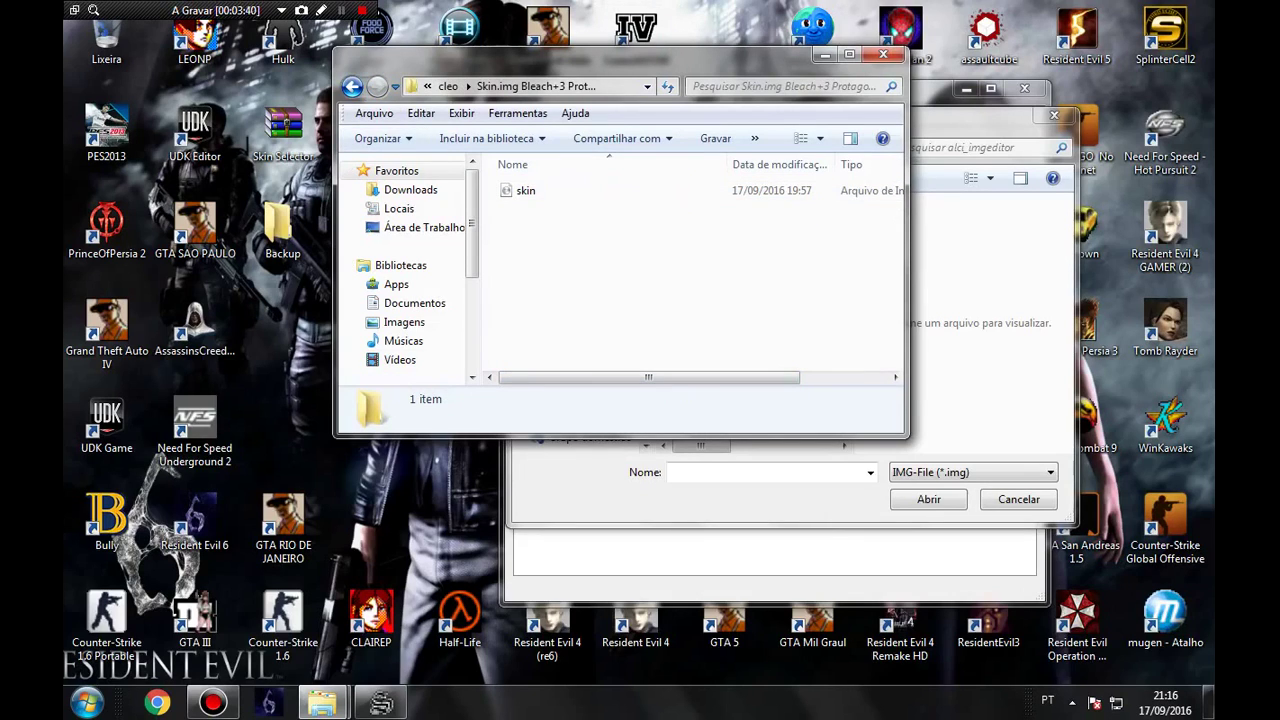
{"action": "key", "text": "BackSpace"}
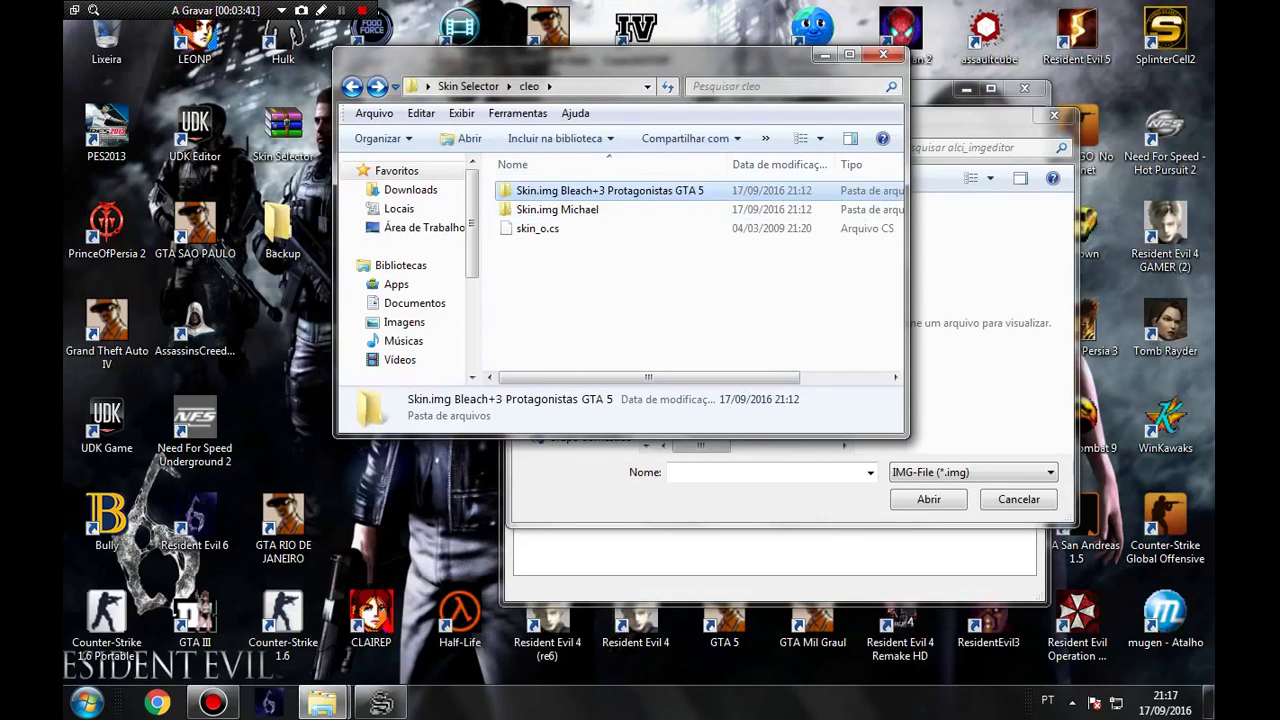
{"action": "left_click", "coordinate": [883, 54]}
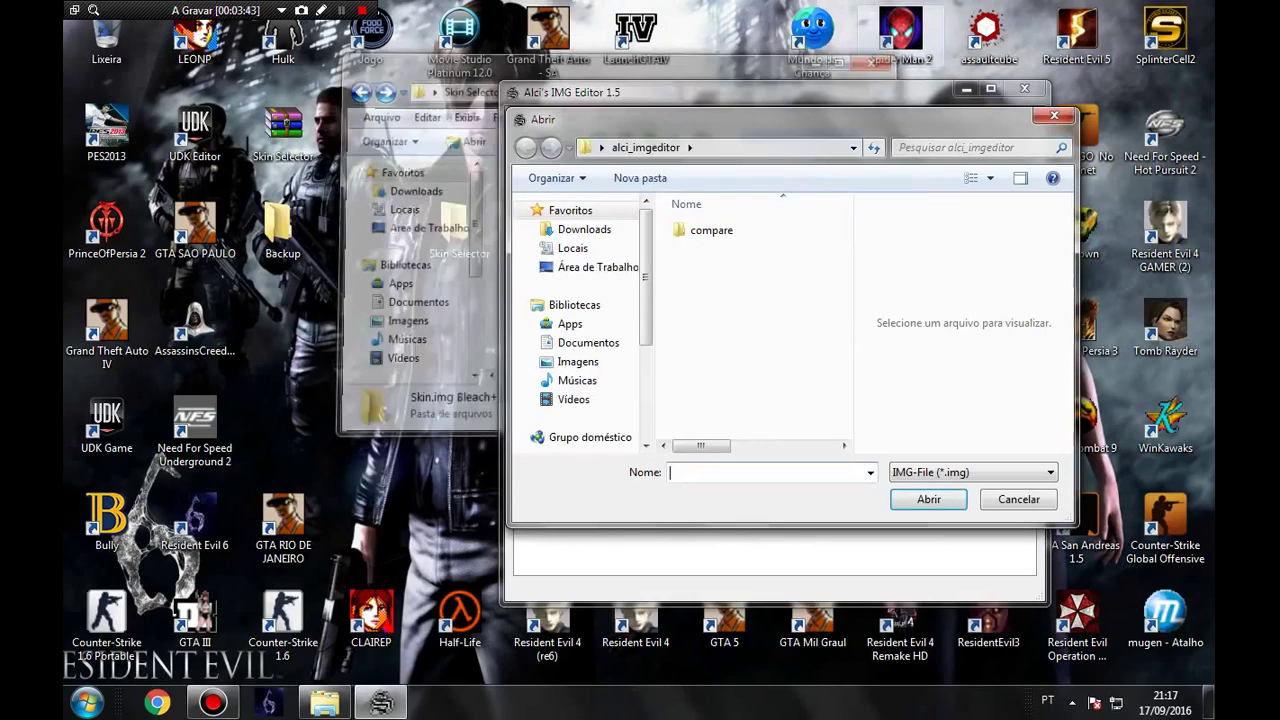
- Load the skin archive from the desktop's Skin Selector > cleo > Skin.img Michael folder into the IMG editor
{"action": "left_click", "coordinate": [630, 267]}
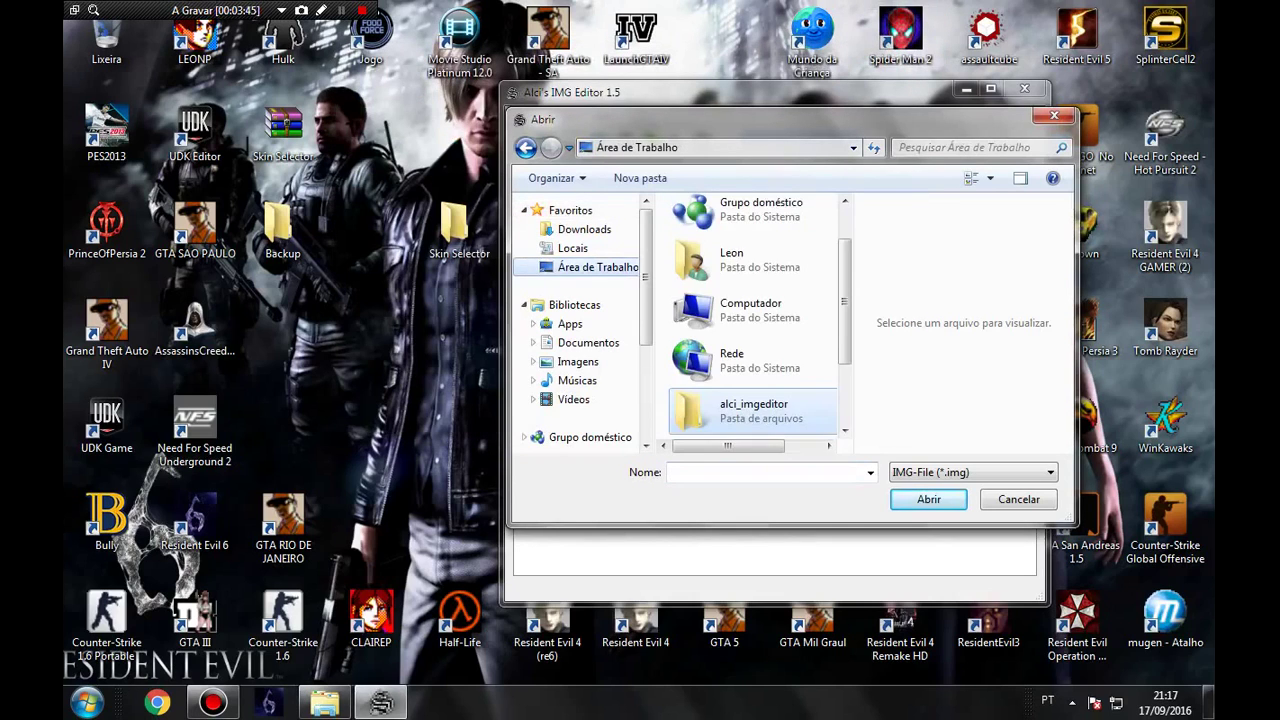
{"action": "scroll", "coordinate": [750, 365], "scroll_direction": "down", "scroll_amount": 2}
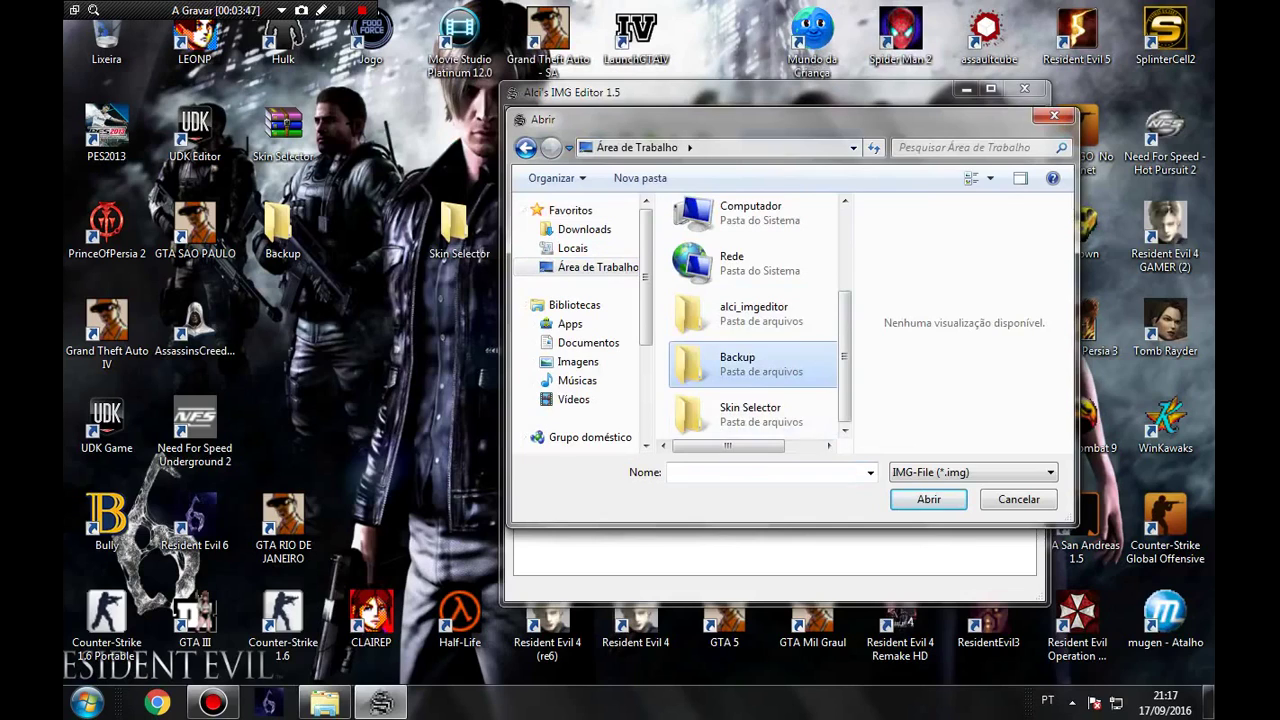
{"action": "double_click", "coordinate": [745, 413]}
{"action": "left_click", "coordinate": [702, 230]}
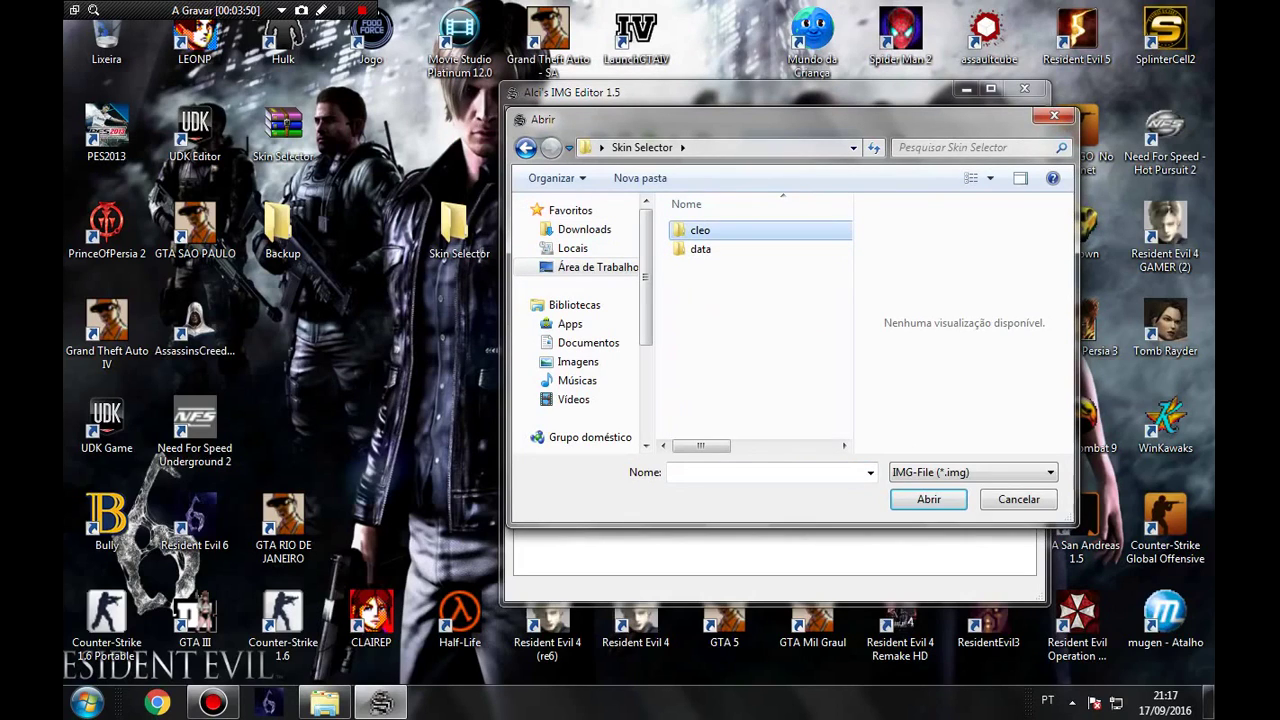
{"action": "double_click", "coordinate": [755, 231]}
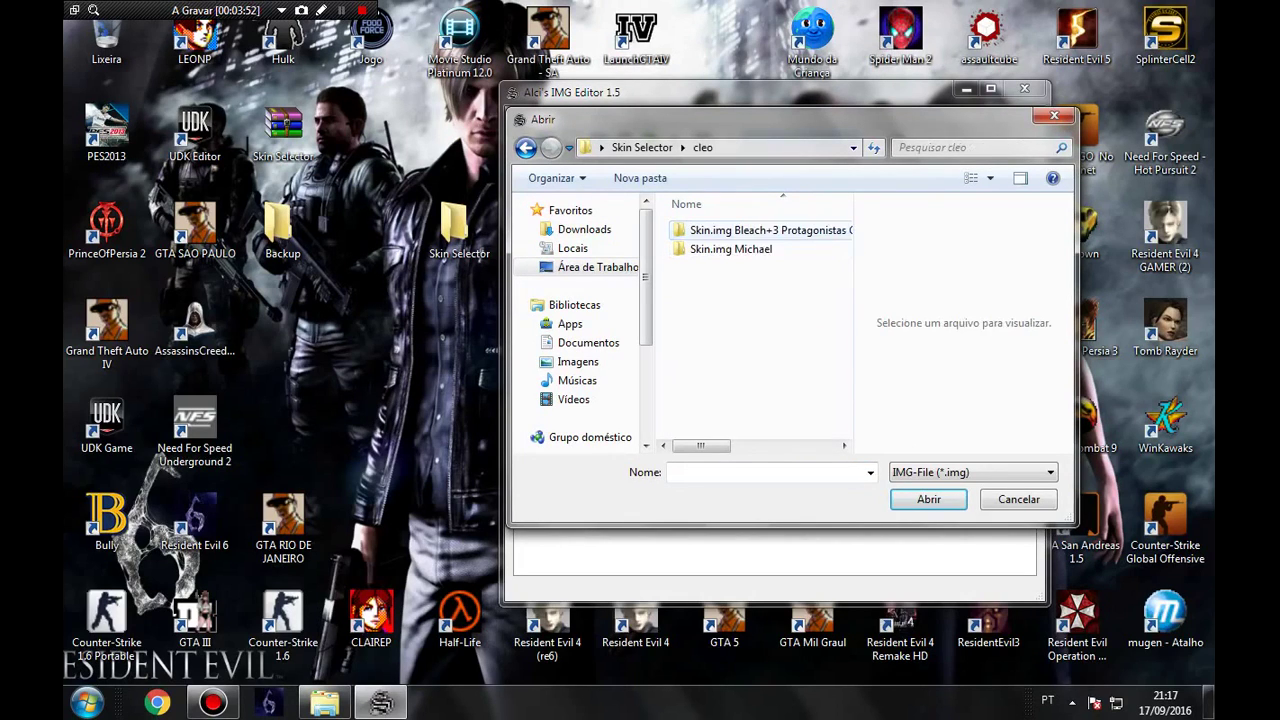
{"action": "left_click", "coordinate": [760, 230]}
{"action": "left_click", "coordinate": [730, 249]}
{"action": "double_click", "coordinate": [730, 249]}
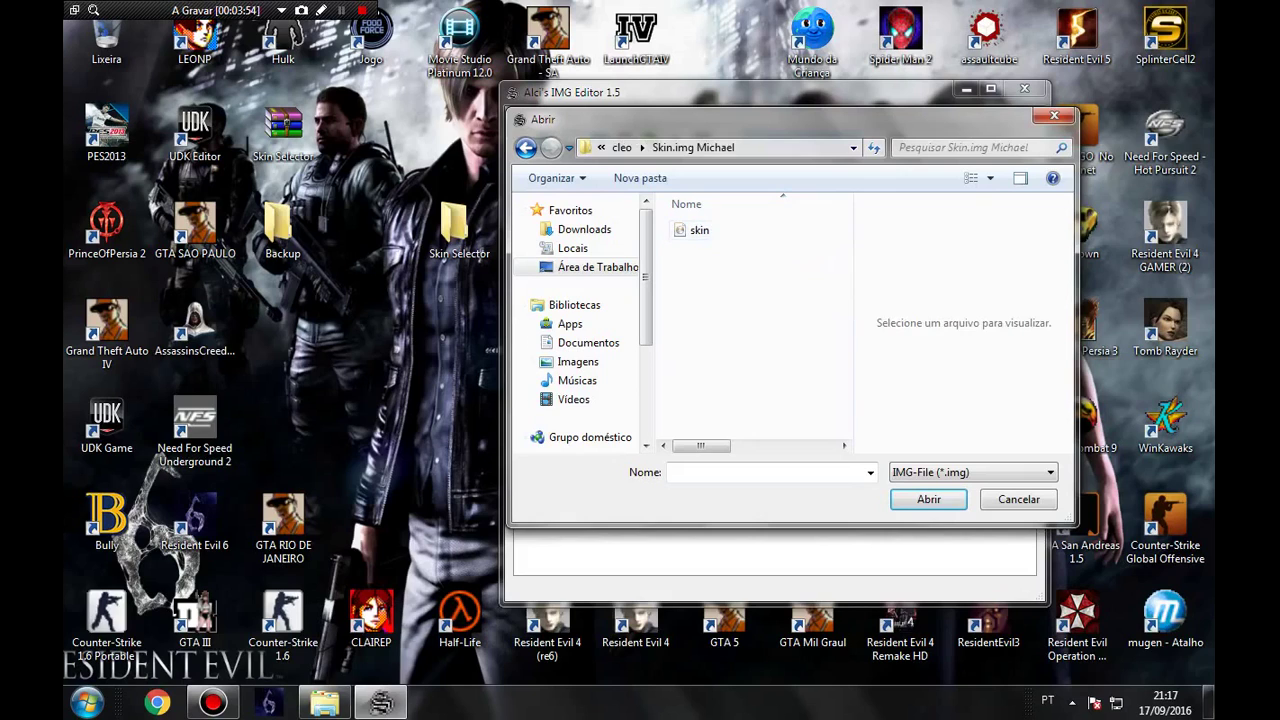
{"action": "double_click", "coordinate": [699, 230]}
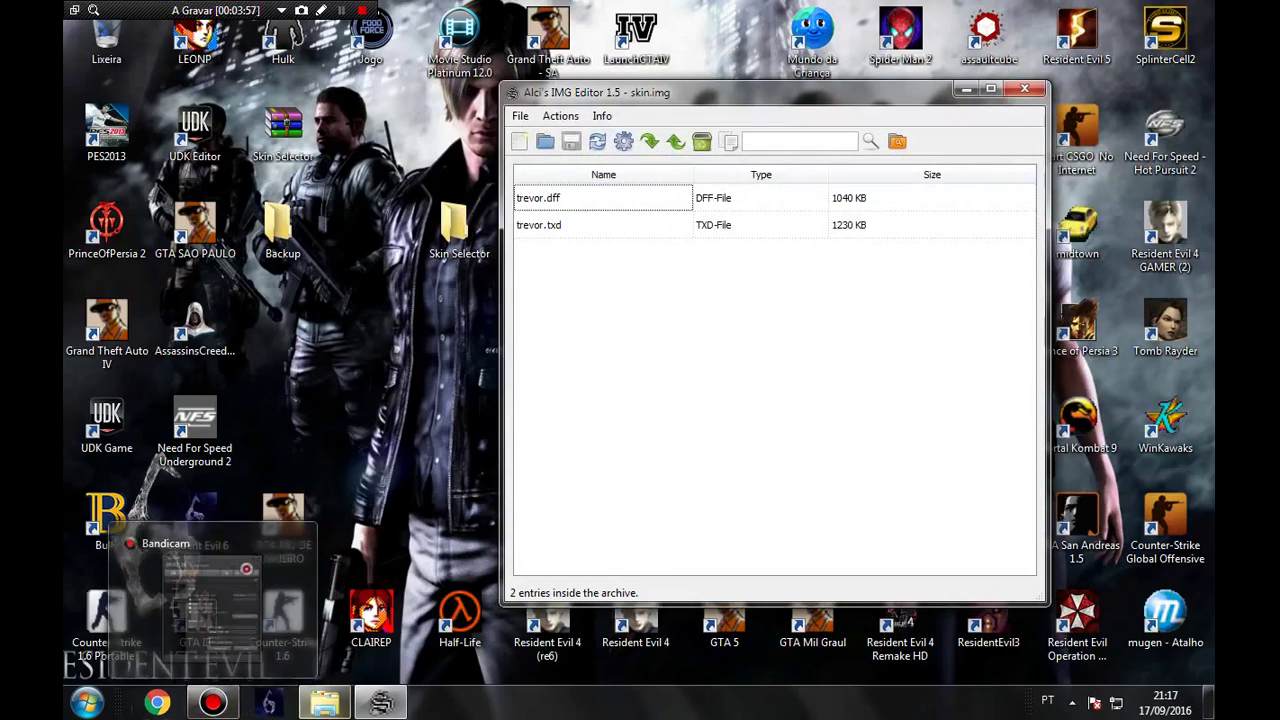
- Switch to Chrome and search Google for "skins para skin selector"
{"action": "left_click", "coordinate": [157, 703]}
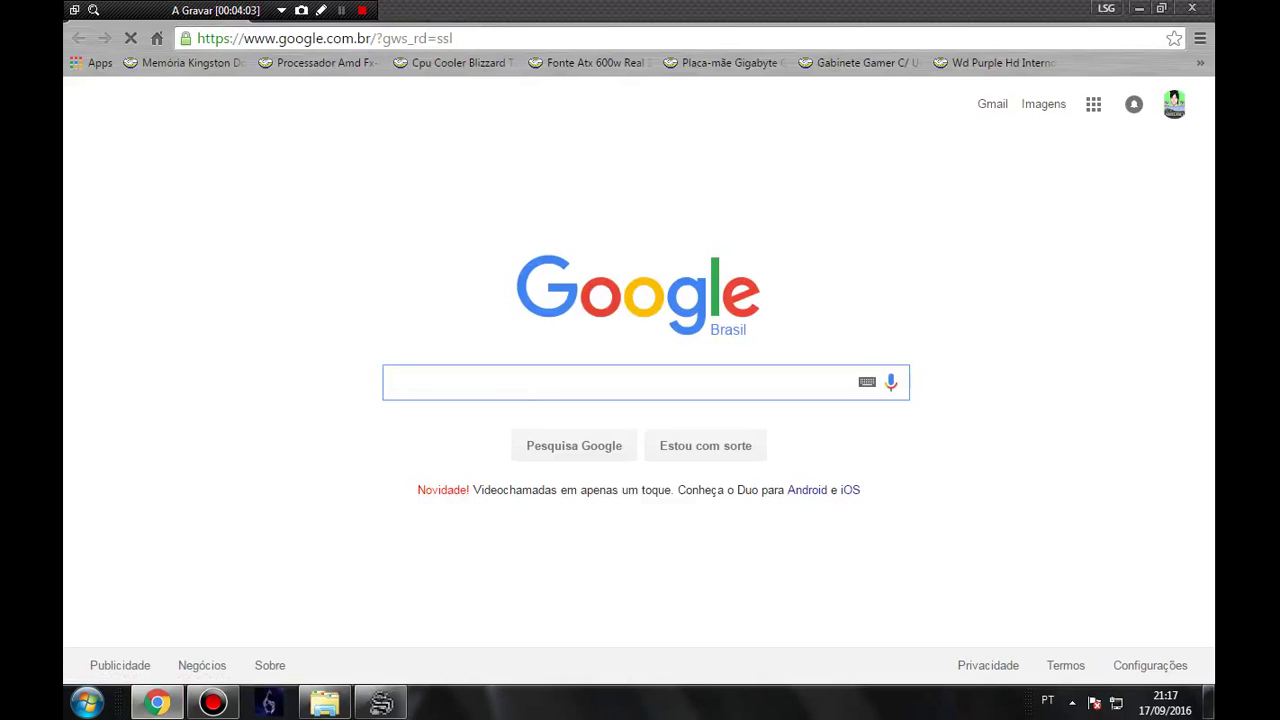
{"action": "type", "text": "skins"}
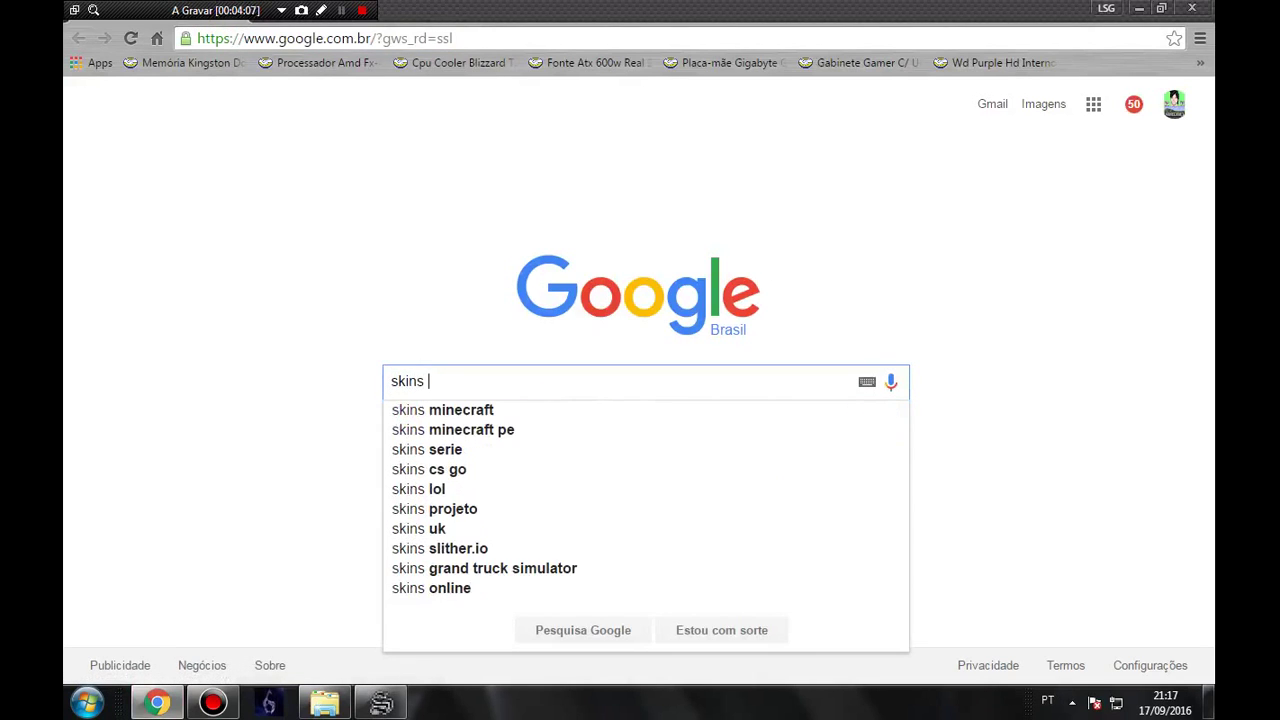
{"action": "type", "text": " para"}
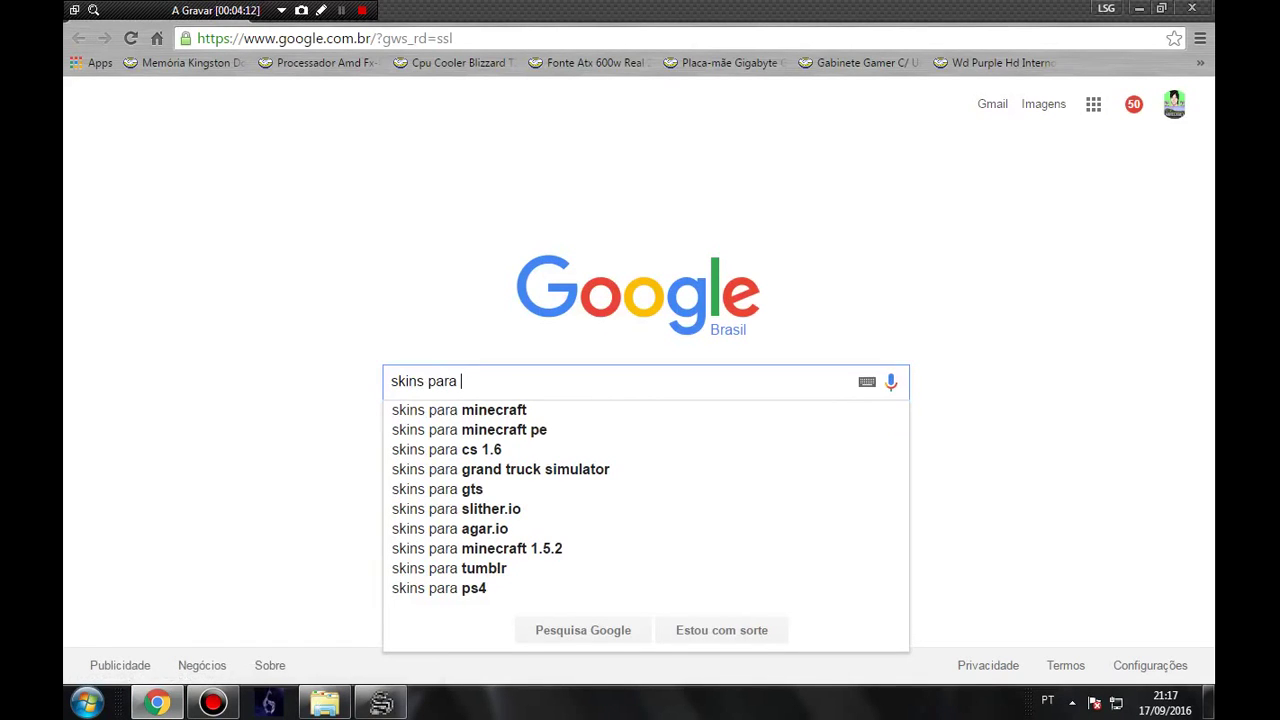
{"action": "key", "text": "Escape"}
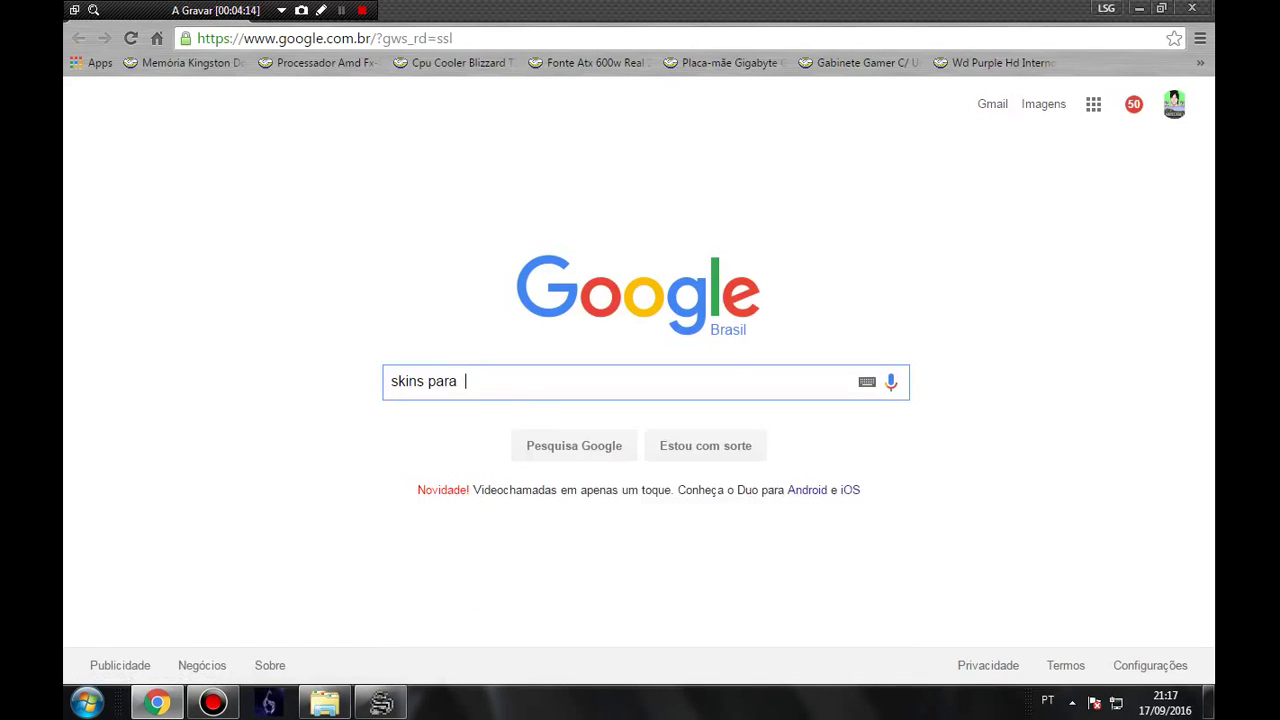
{"action": "type", "text": "skin"}
{"action": "type", "text": " selector"}
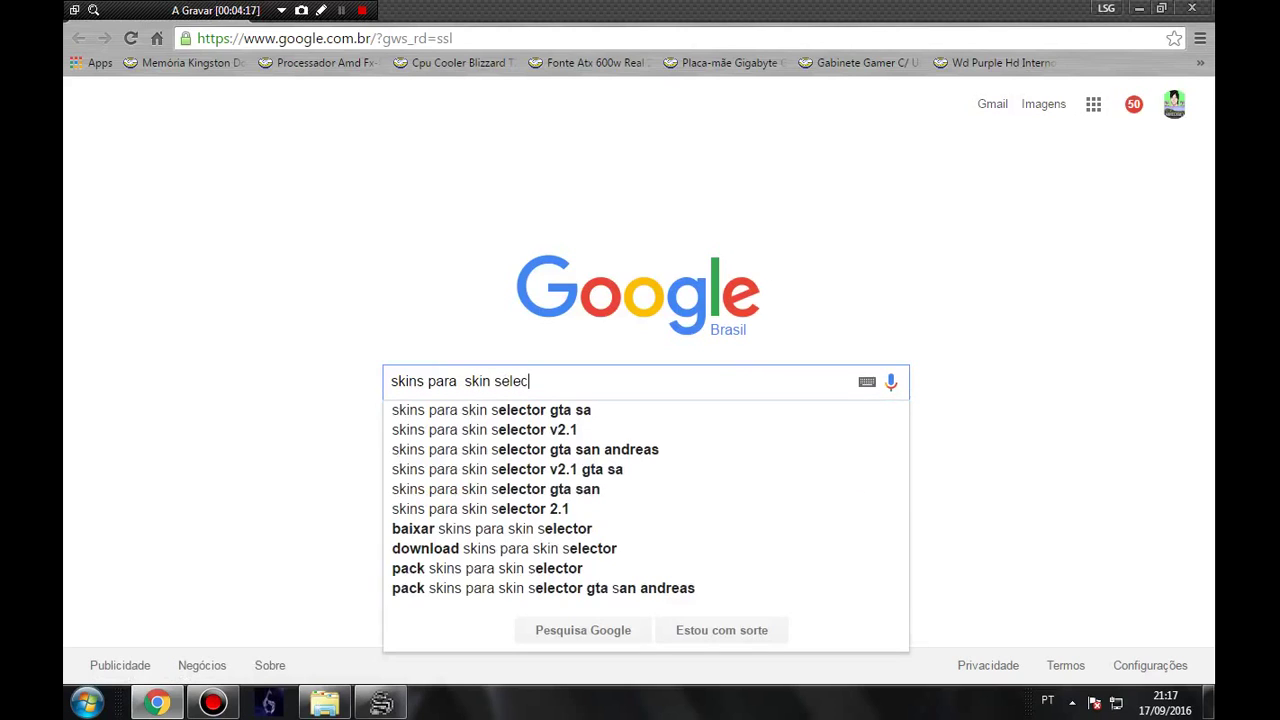
{"action": "key", "text": "Return"}
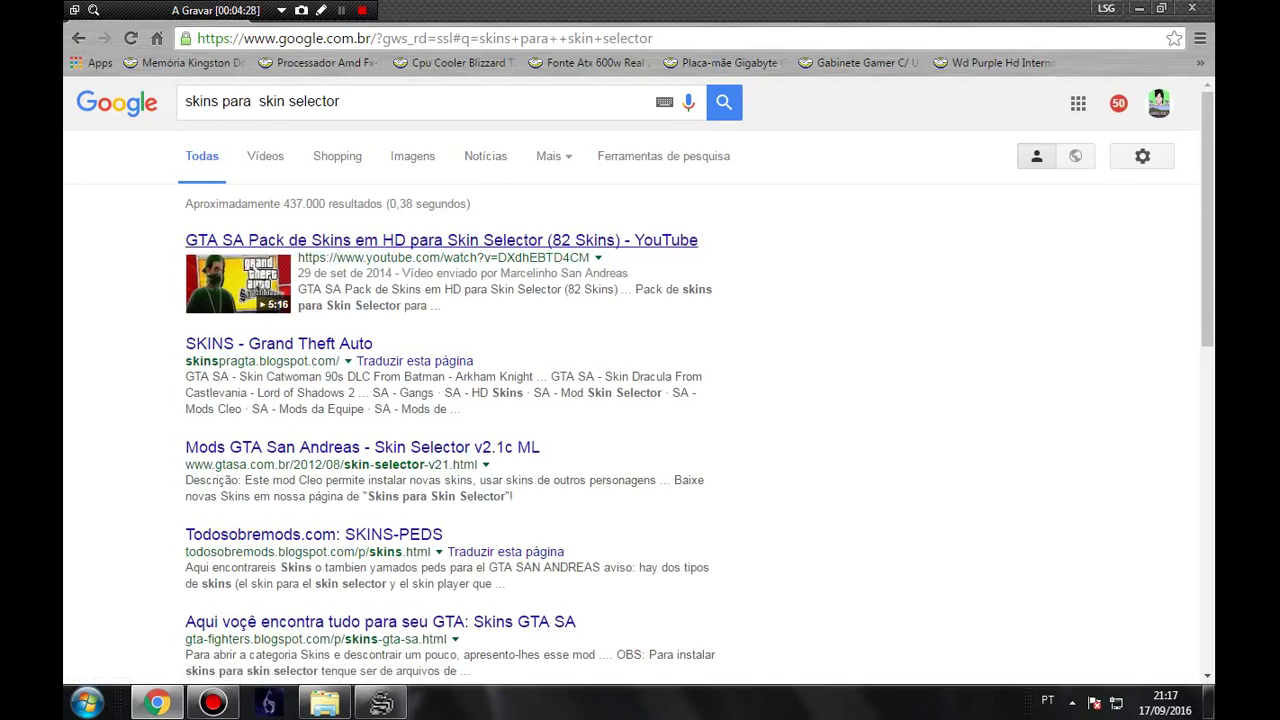
- Look through the search results for sites that offer skins for Skin Selector
{"action": "scroll", "coordinate": [440, 240], "scroll_direction": "down", "scroll_amount": 2}
{"action": "scroll", "coordinate": [300, 165], "scroll_direction": "up", "scroll_amount": 2}
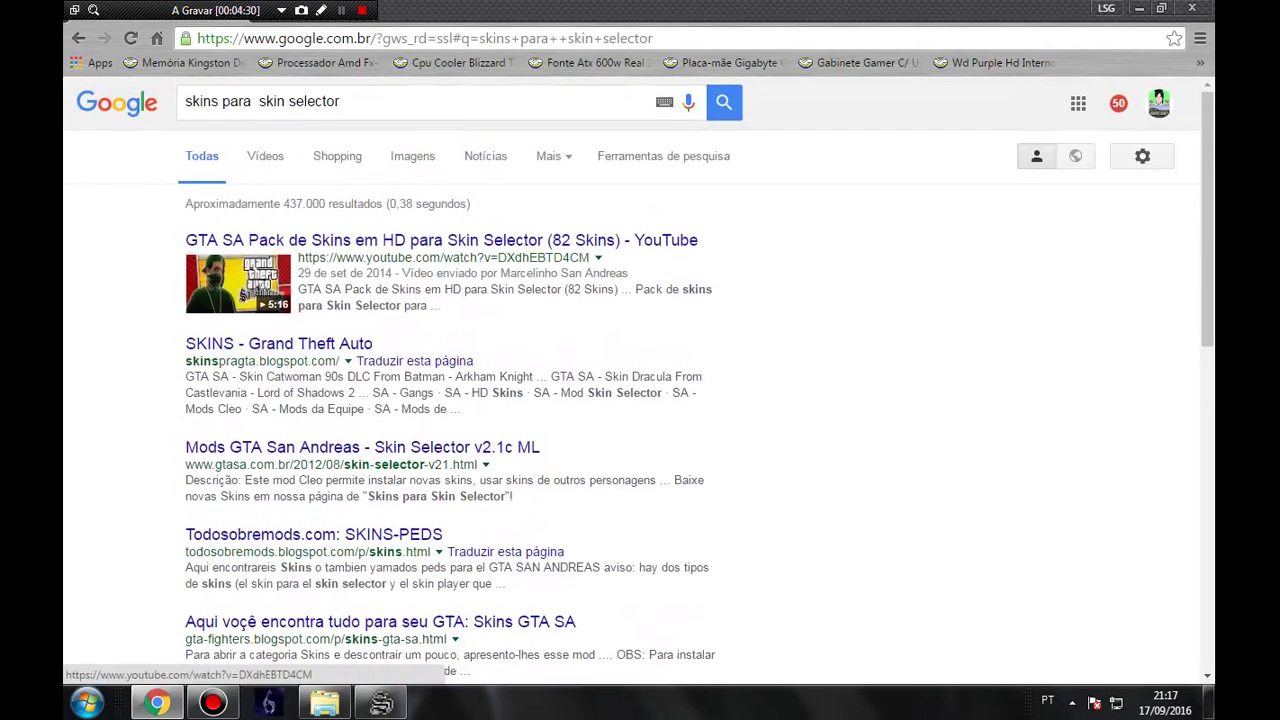
{"action": "scroll", "coordinate": [420, 440], "scroll_direction": "down", "scroll_amount": 1}
{"action": "scroll", "coordinate": [640, 385], "scroll_direction": "down", "scroll_amount": 1}
{"action": "scroll", "coordinate": [640, 385], "scroll_direction": "up", "scroll_amount": 1}
{"action": "scroll", "coordinate": [209, 360], "scroll_direction": "down", "scroll_amount": 1}
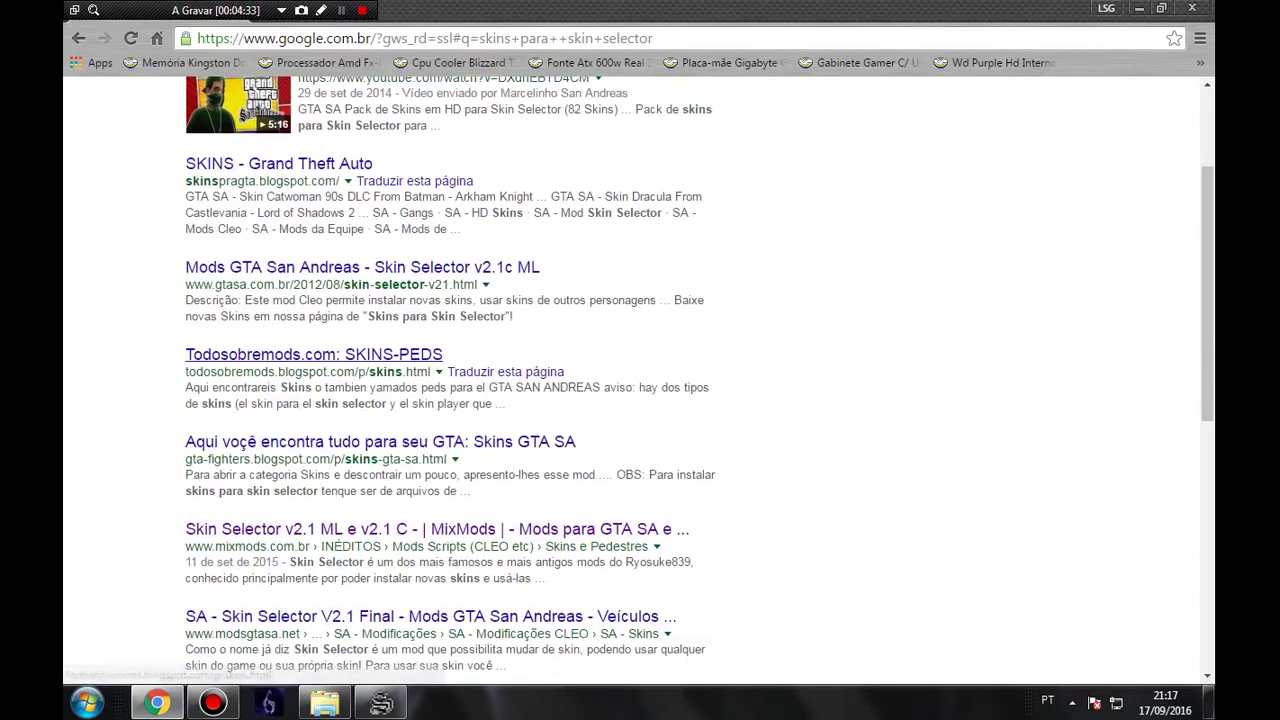
{"action": "right_click", "coordinate": [209, 358]}
{"action": "left_click", "coordinate": [270, 373]}
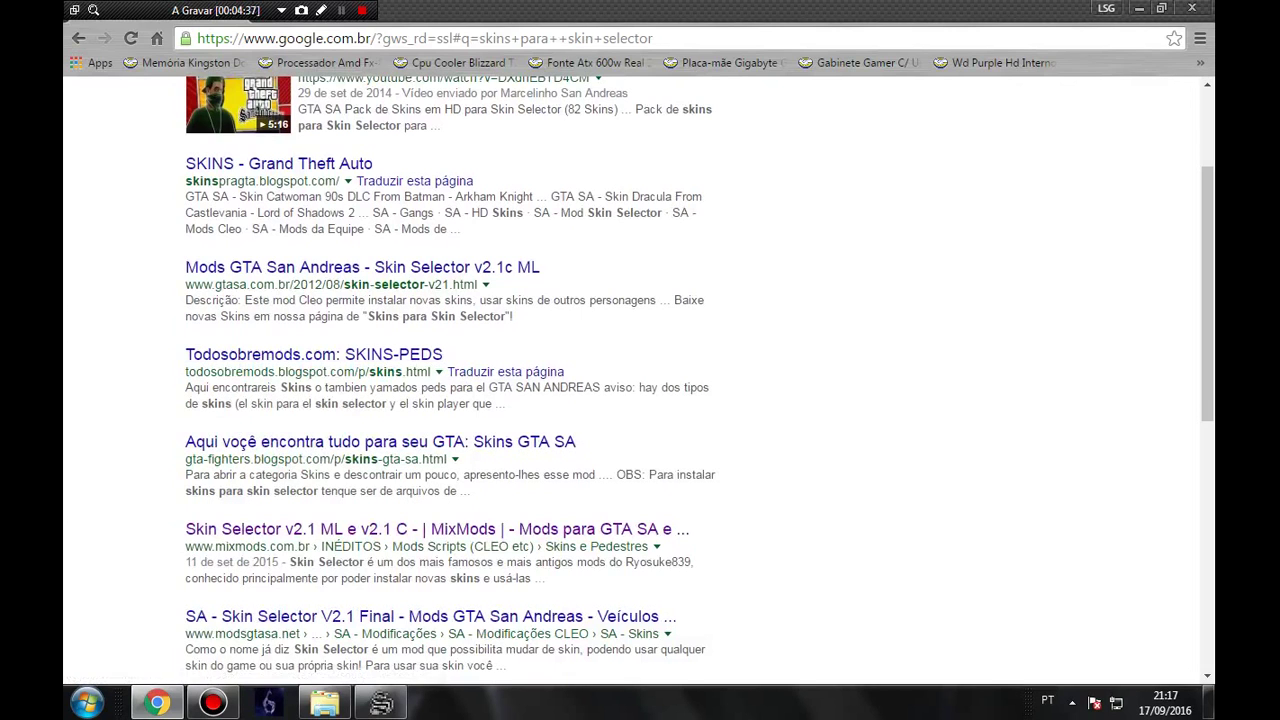
- Open the Mods GTA San Andreas result for Skin Selector v2.1c ML and examine its images, description and installation notes
{"action": "left_click", "coordinate": [362, 267]}
{"action": "scroll", "coordinate": [362, 267], "scroll_direction": "down", "scroll_amount": 2}
{"action": "scroll", "coordinate": [640, 380], "scroll_direction": "down", "scroll_amount": 1}
{"action": "scroll", "coordinate": [640, 380], "scroll_direction": "down", "scroll_amount": 3}
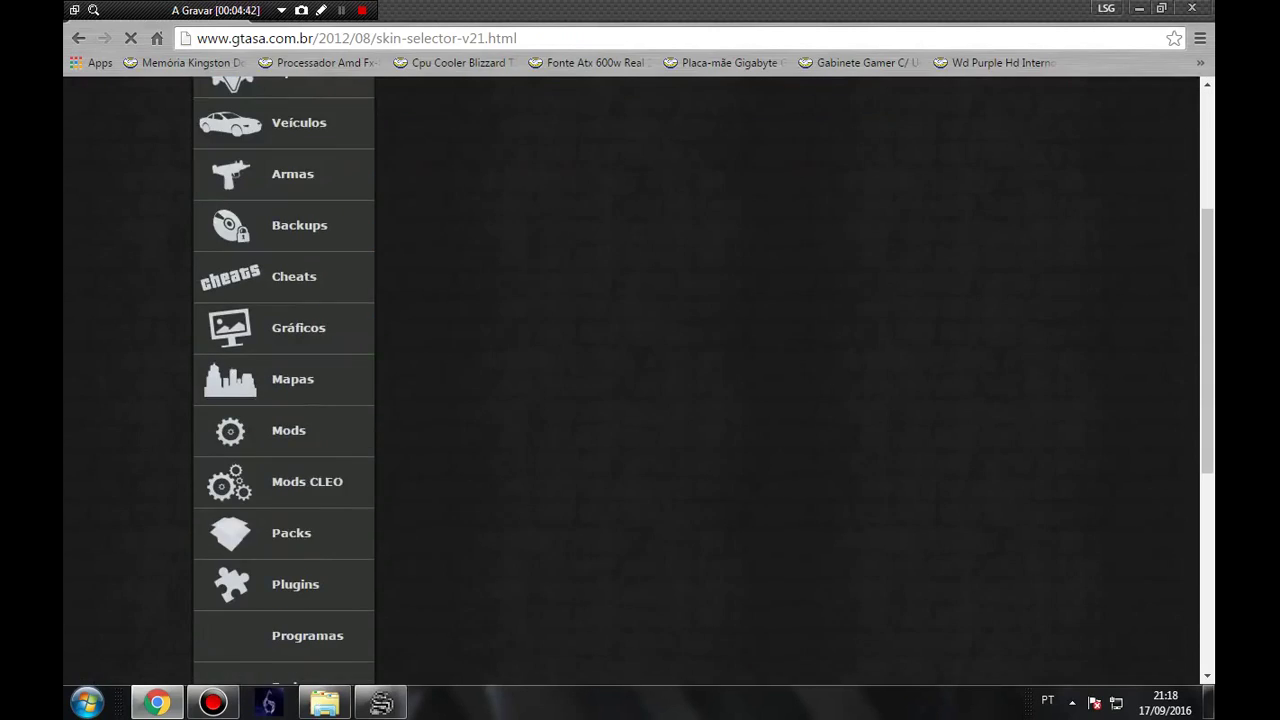
{"action": "scroll", "coordinate": [640, 380], "scroll_direction": "up", "scroll_amount": 2}
{"action": "scroll", "coordinate": [290, 404], "scroll_direction": "down", "scroll_amount": 5}
{"action": "scroll", "coordinate": [290, 404], "scroll_direction": "up", "scroll_amount": 2}
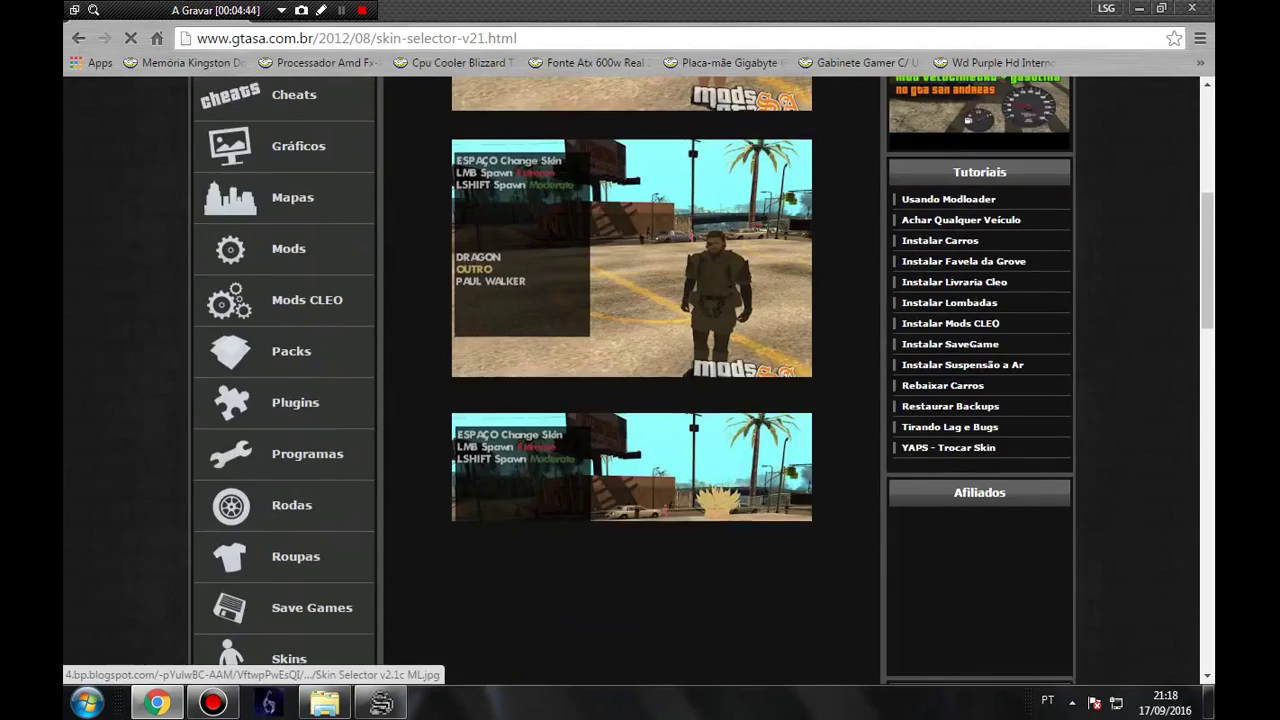
{"action": "scroll", "coordinate": [290, 404], "scroll_direction": "up", "scroll_amount": 3}
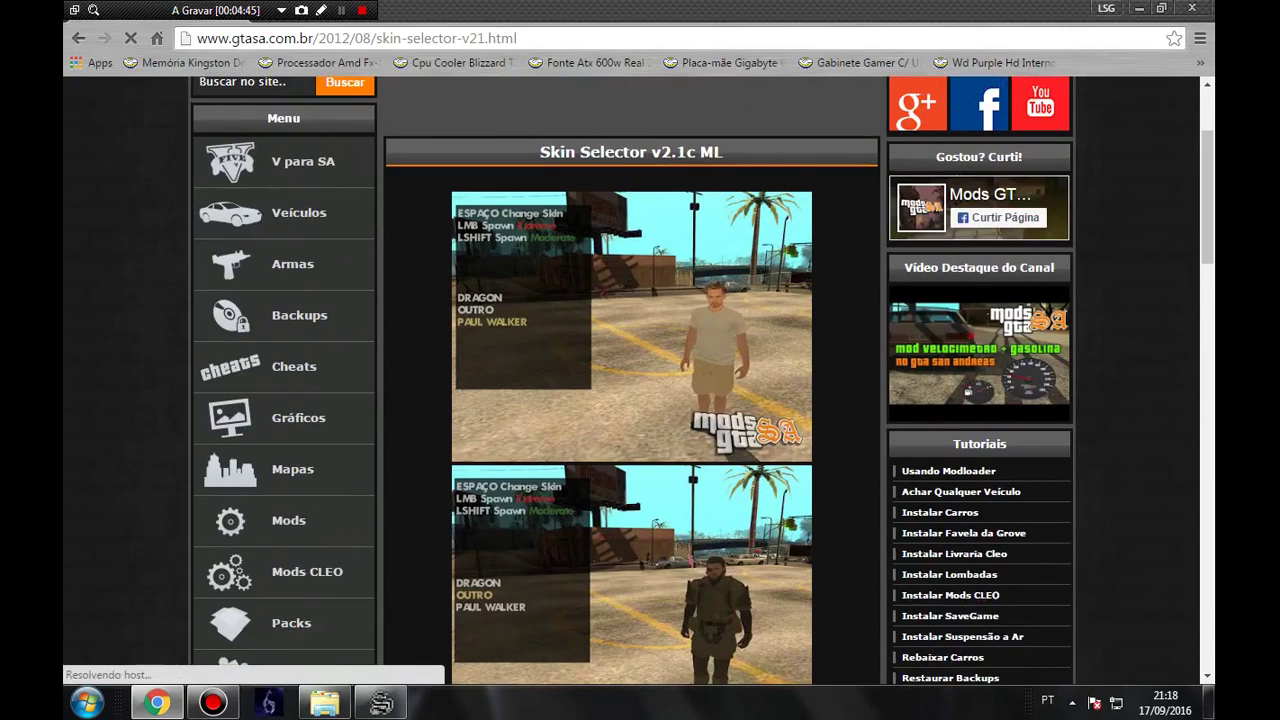
{"action": "scroll", "coordinate": [631, 380], "scroll_direction": "down", "scroll_amount": 2}
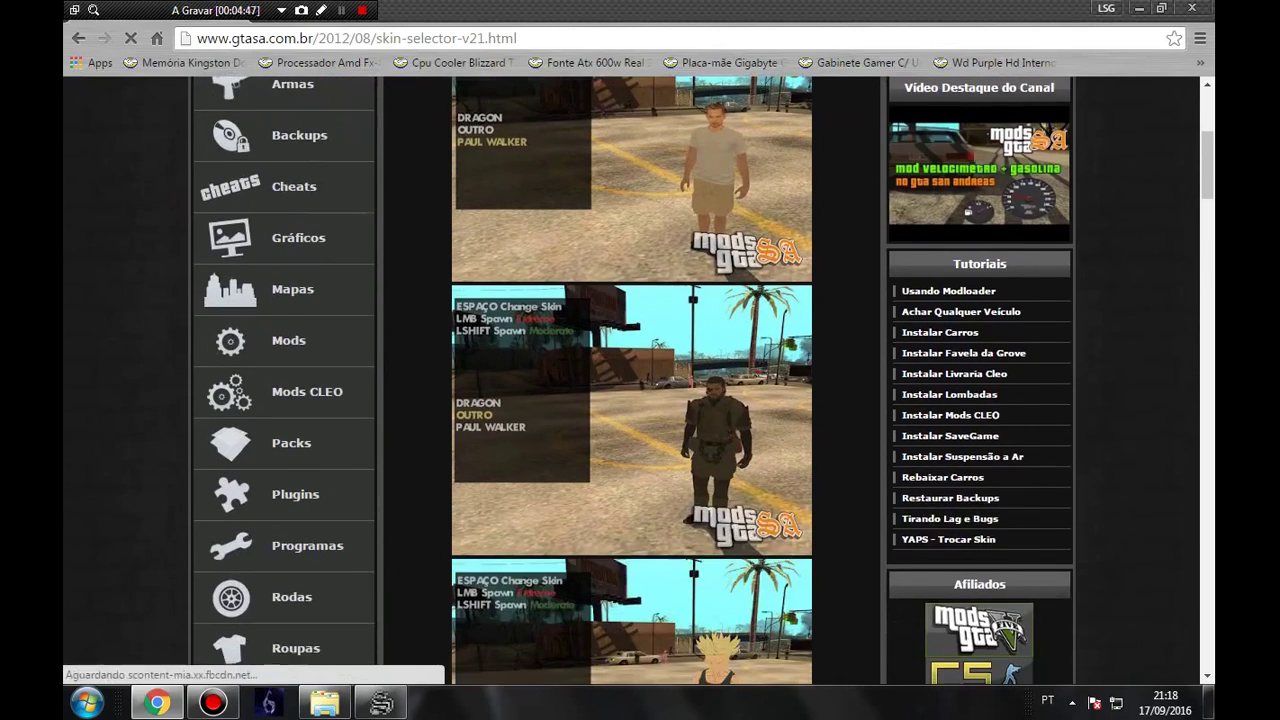
{"action": "scroll", "coordinate": [631, 380], "scroll_direction": "down", "scroll_amount": 15}
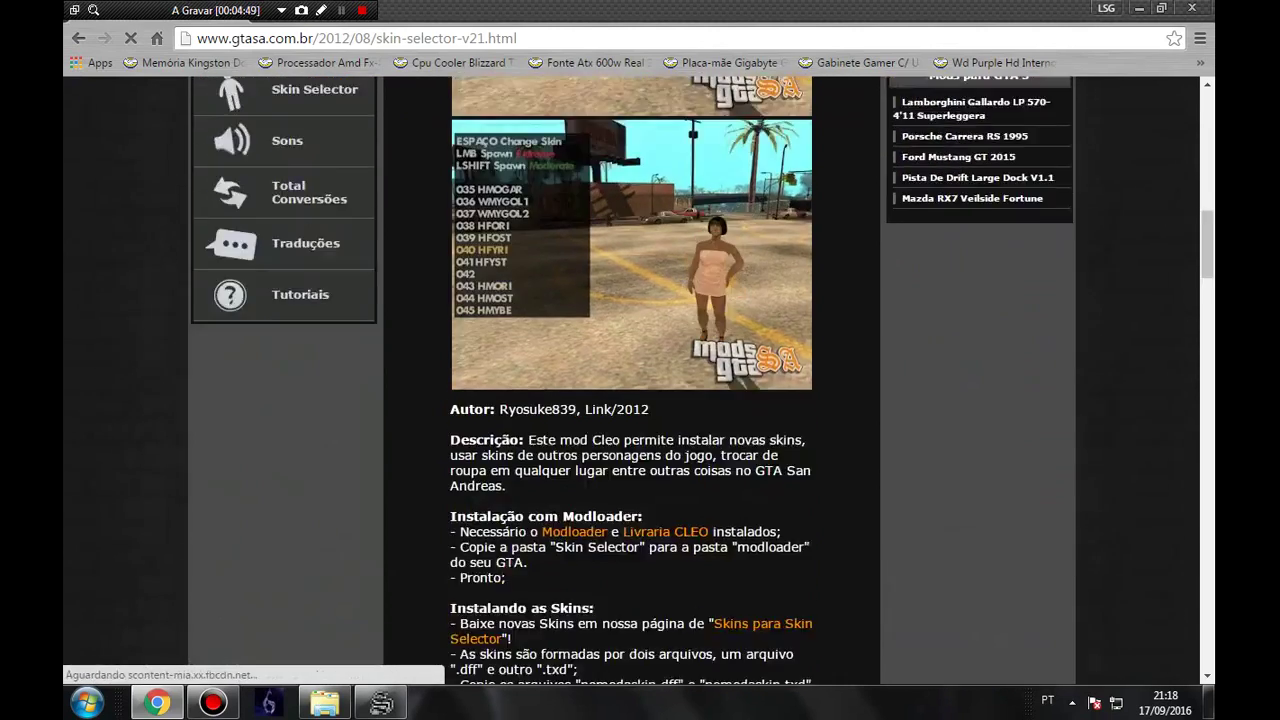
{"action": "scroll", "coordinate": [631, 380], "scroll_direction": "up", "scroll_amount": 4}
- Search Google for "skin do batman" and refine the query to "skin do batman gta sa"
{"action": "left_click", "coordinate": [236, 39]}
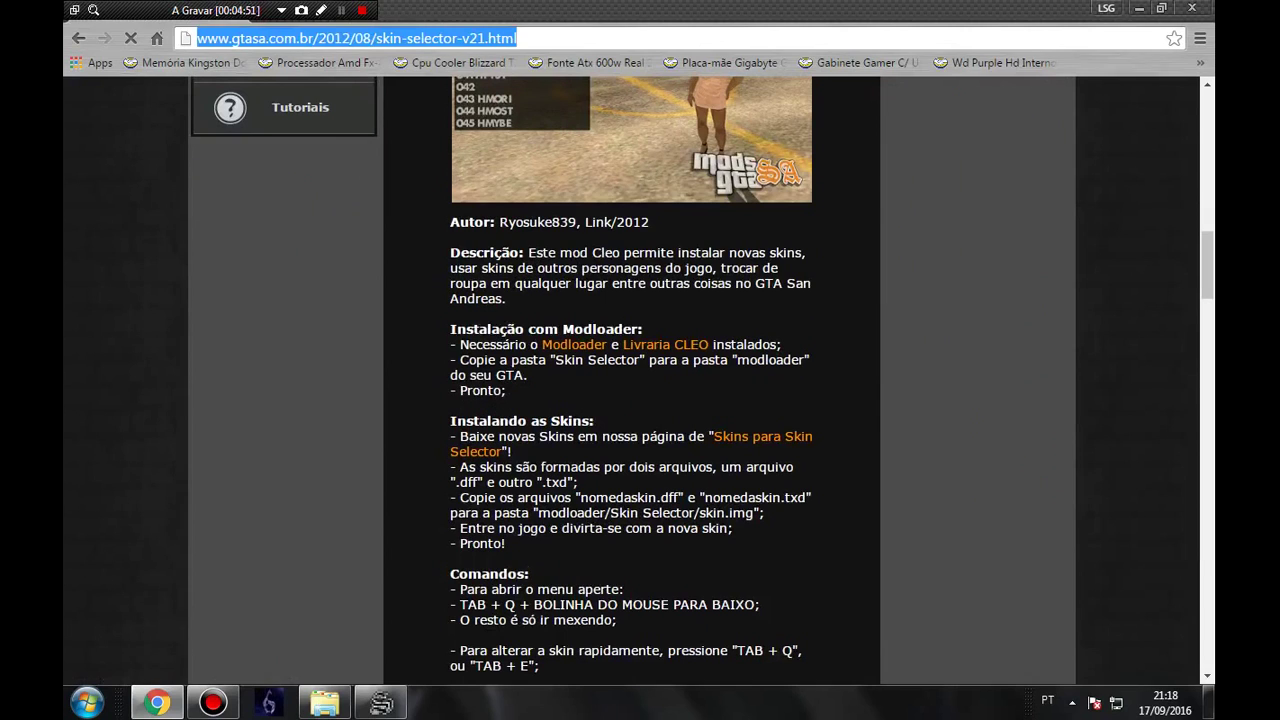
{"action": "type", "text": "skin d"}
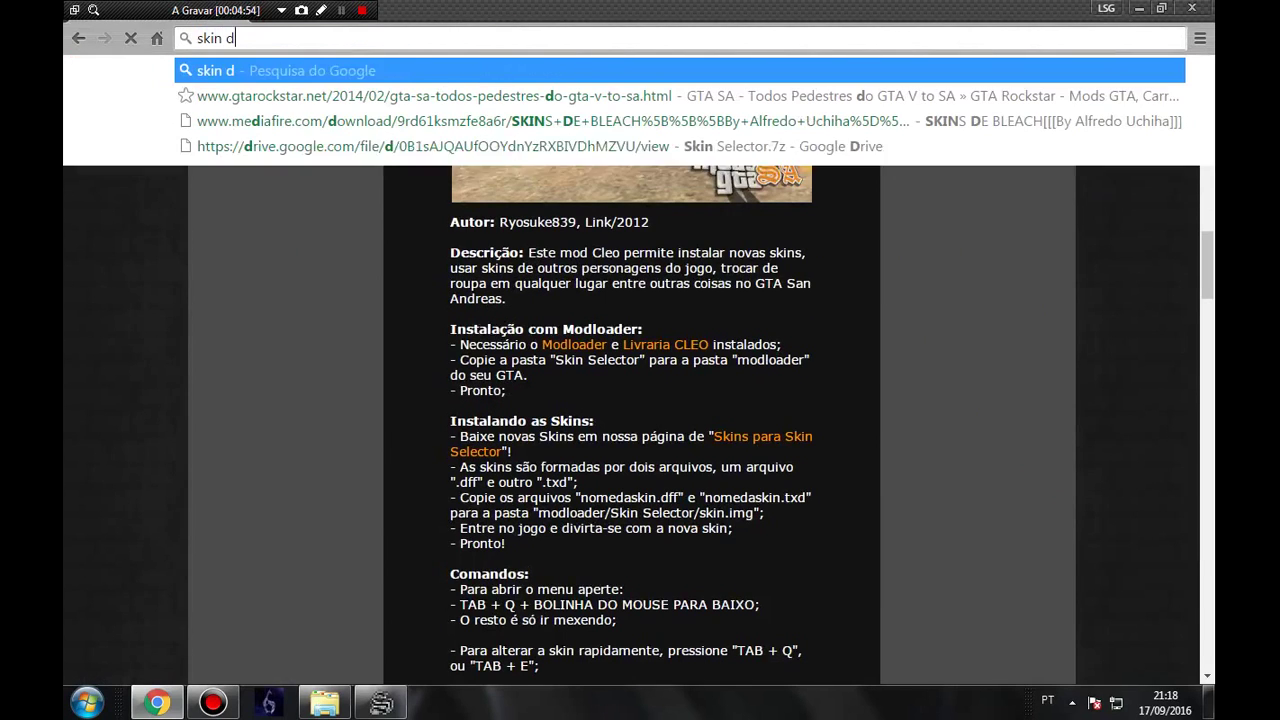
{"action": "type", "text": "o batman"}
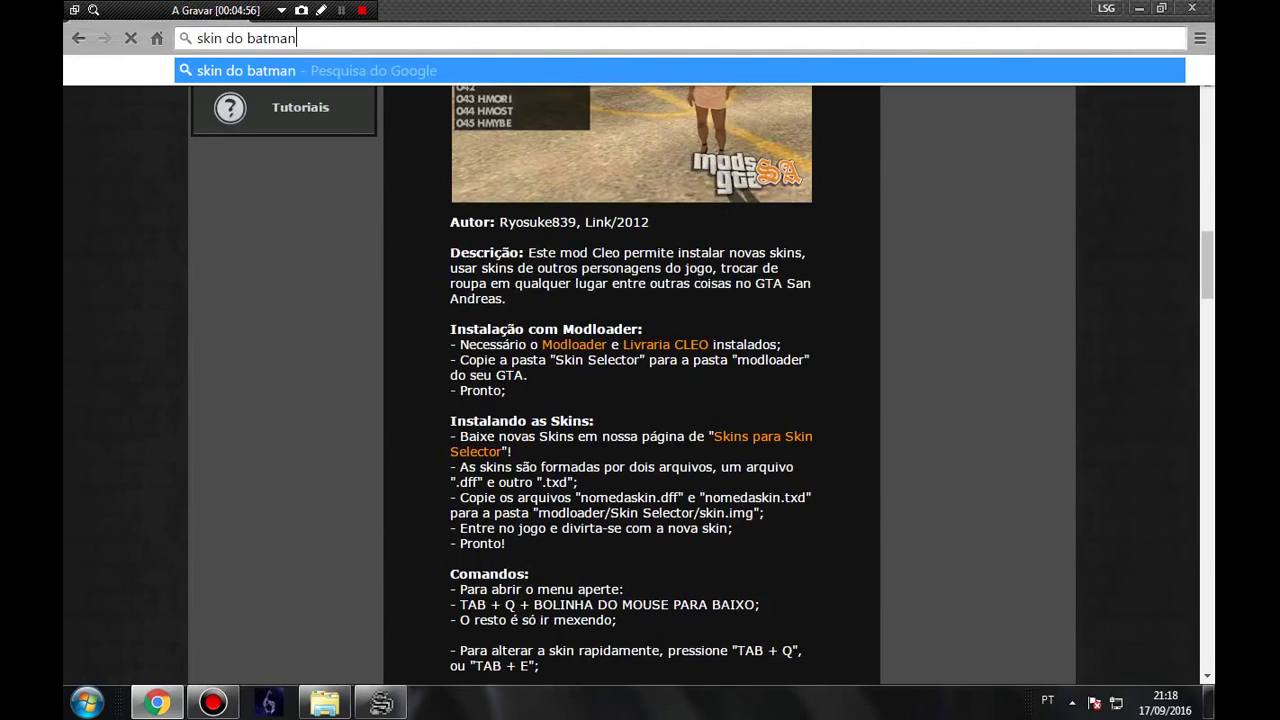
{"action": "key", "text": "Return"}
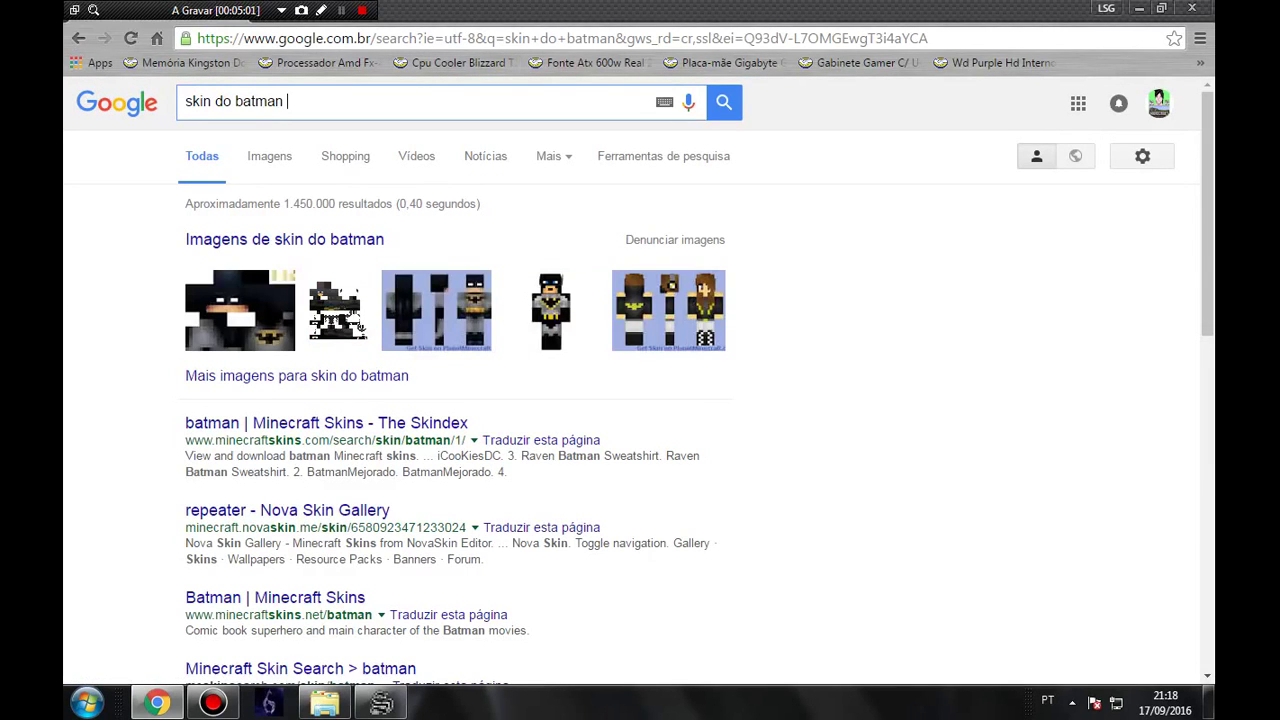
{"action": "type", "text": "gta "}
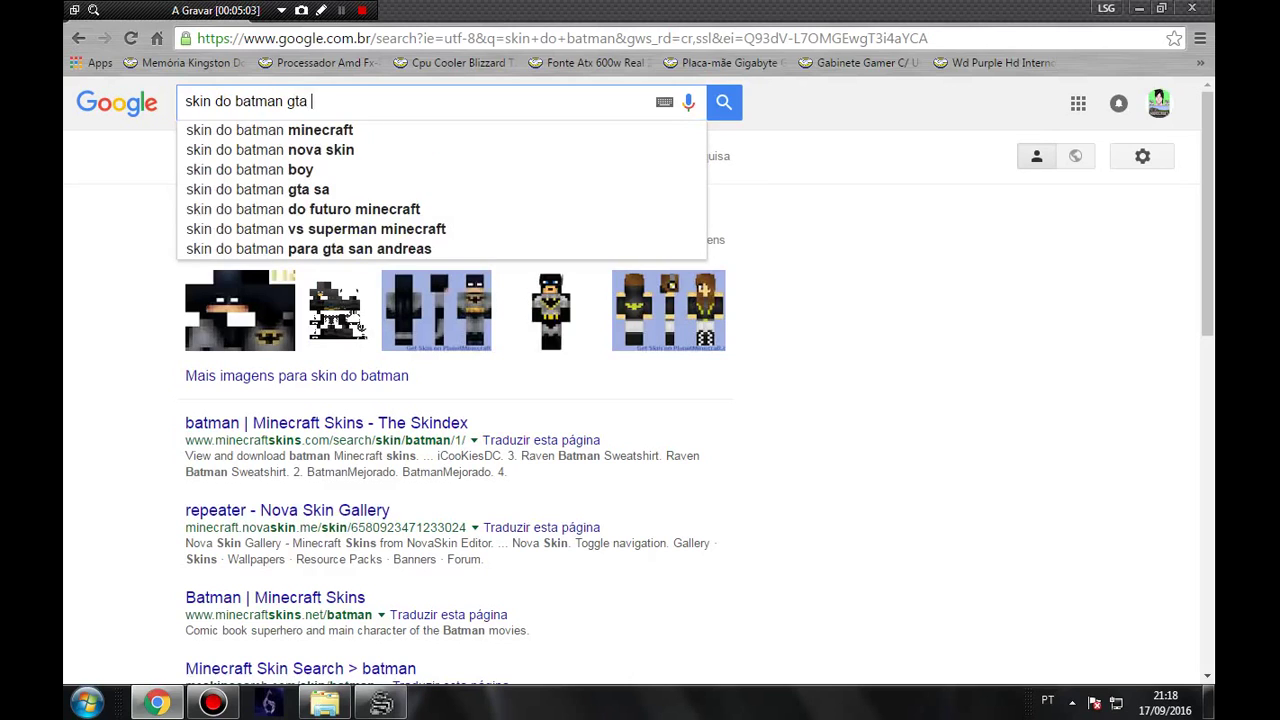
{"action": "type", "text": "sa"}
{"action": "key", "text": "Return"}
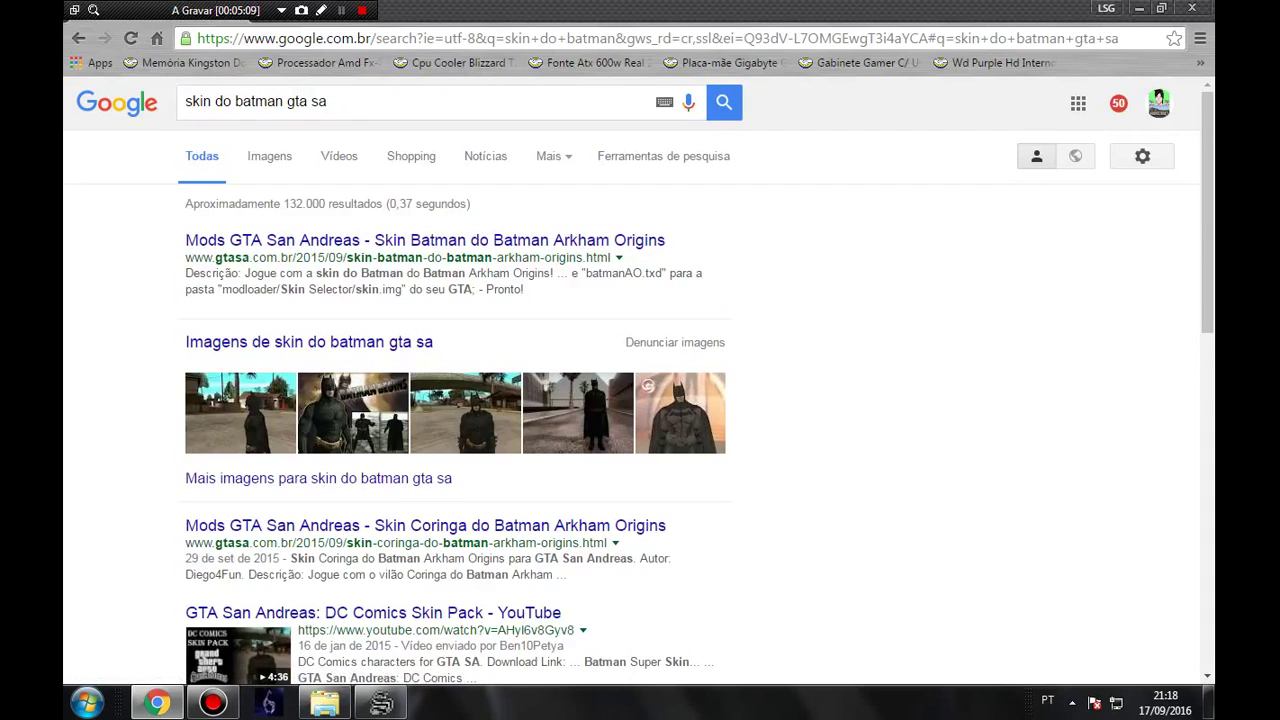
- Open the Skin Coringa do Batman Arkham Origins result and go to the installation notes and download link
{"action": "left_click", "coordinate": [425, 525]}
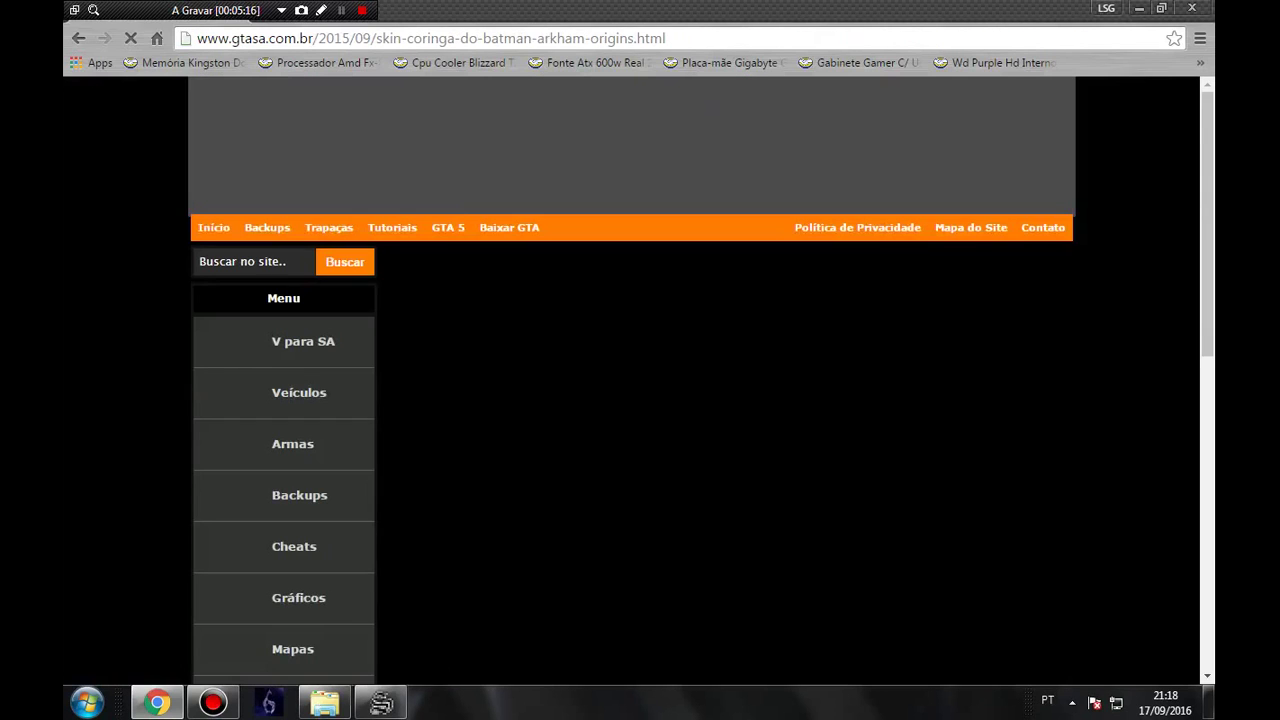
{"action": "scroll", "coordinate": [283, 314], "scroll_direction": "down", "scroll_amount": 2}
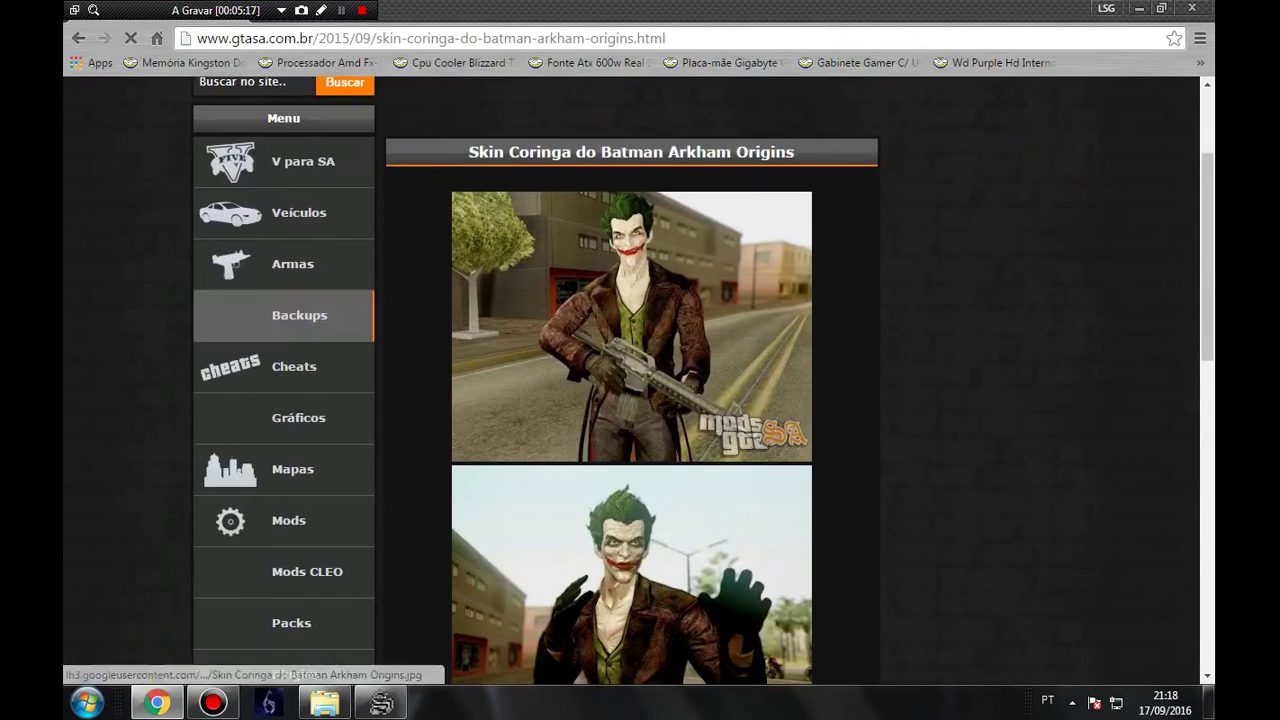
{"action": "scroll", "coordinate": [283, 314], "scroll_direction": "down", "scroll_amount": 4}
{"action": "scroll", "coordinate": [640, 380], "scroll_direction": "down", "scroll_amount": 10}
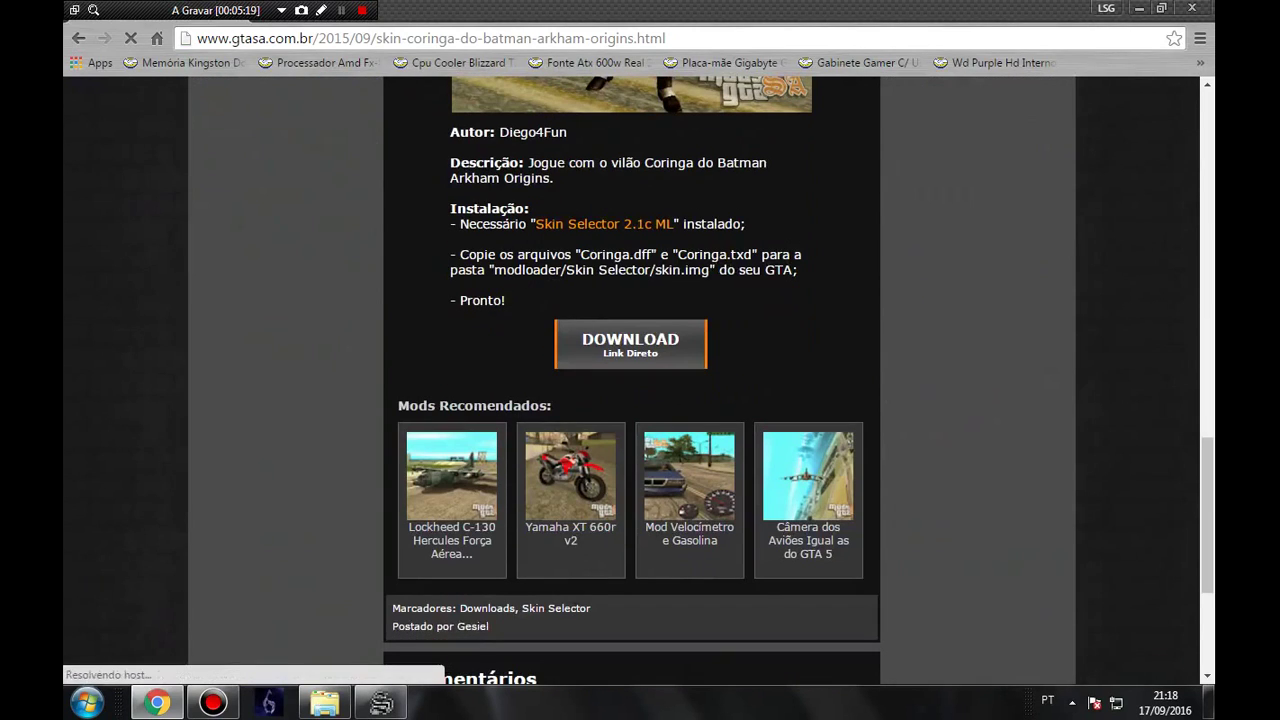
- Try to download the Coringa skin by direct link, close the advertising tab, and return to the Coringa skin page
{"action": "left_click", "coordinate": [630, 344]}
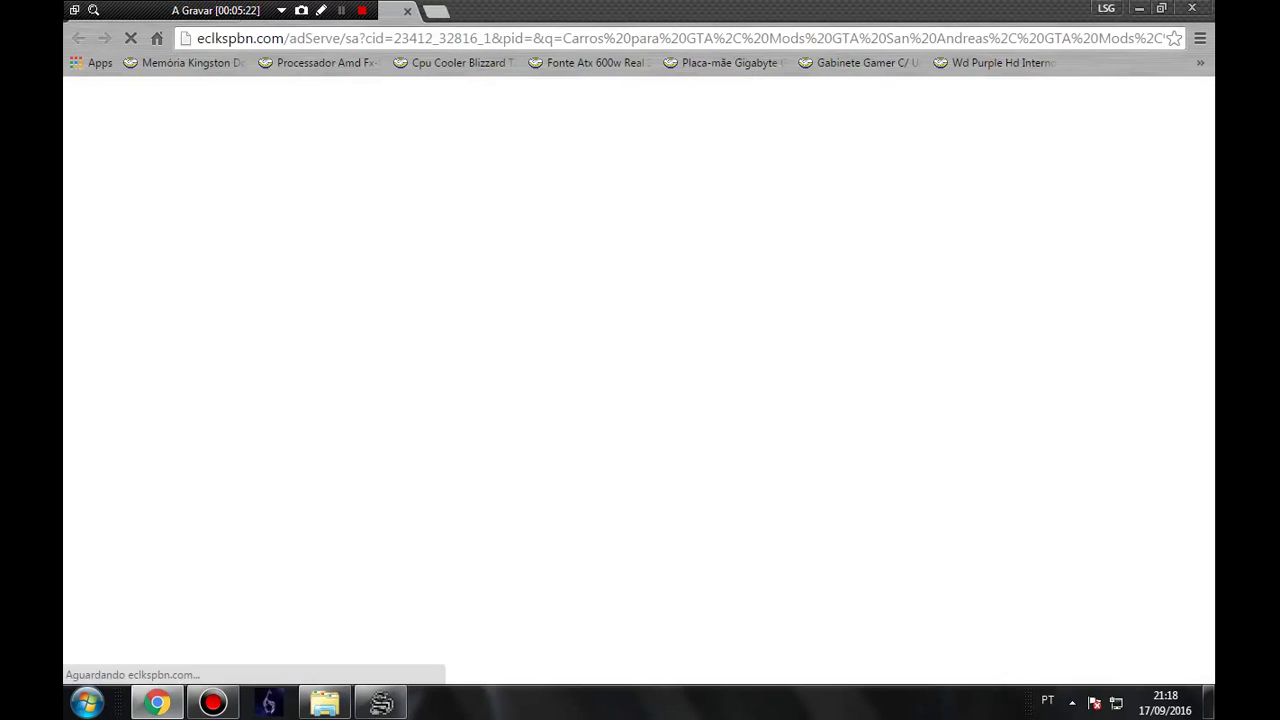
{"action": "left_click", "coordinate": [407, 11]}
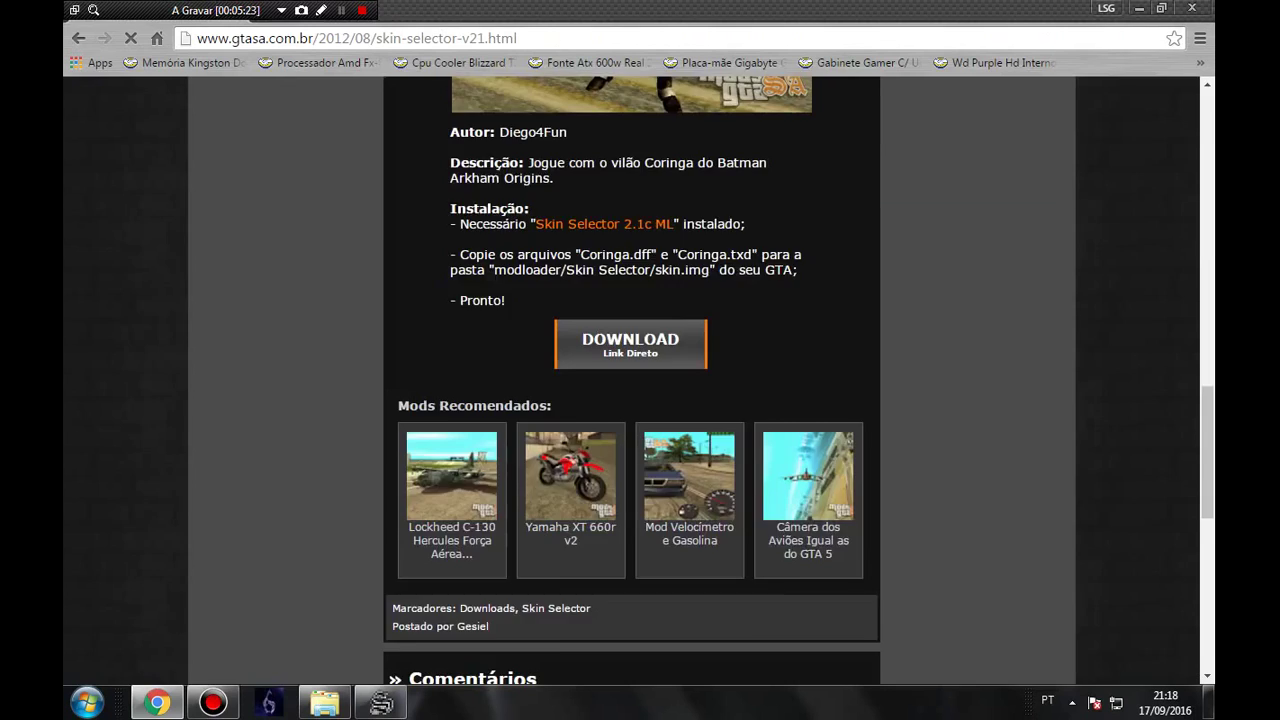
{"action": "scroll", "coordinate": [632, 340], "scroll_direction": "down", "scroll_amount": 2}
{"action": "scroll", "coordinate": [632, 340], "scroll_direction": "down", "scroll_amount": 4}
{"action": "left_click", "coordinate": [79, 38]}
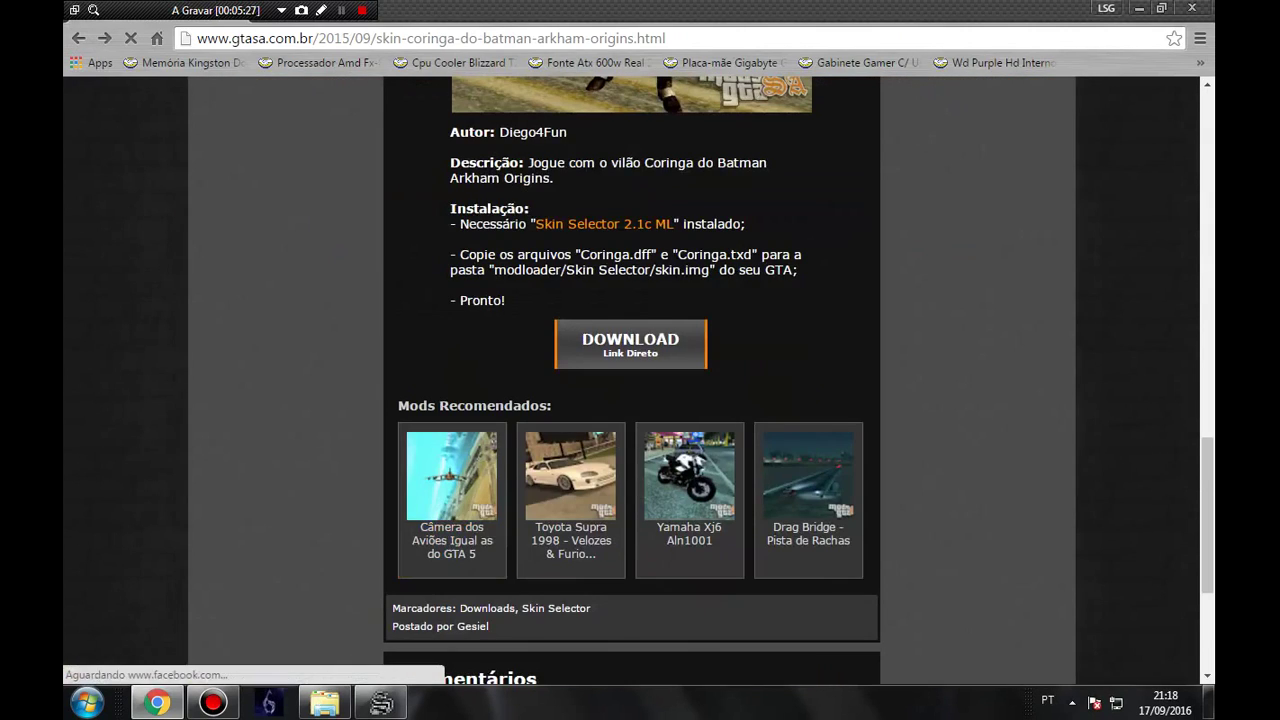